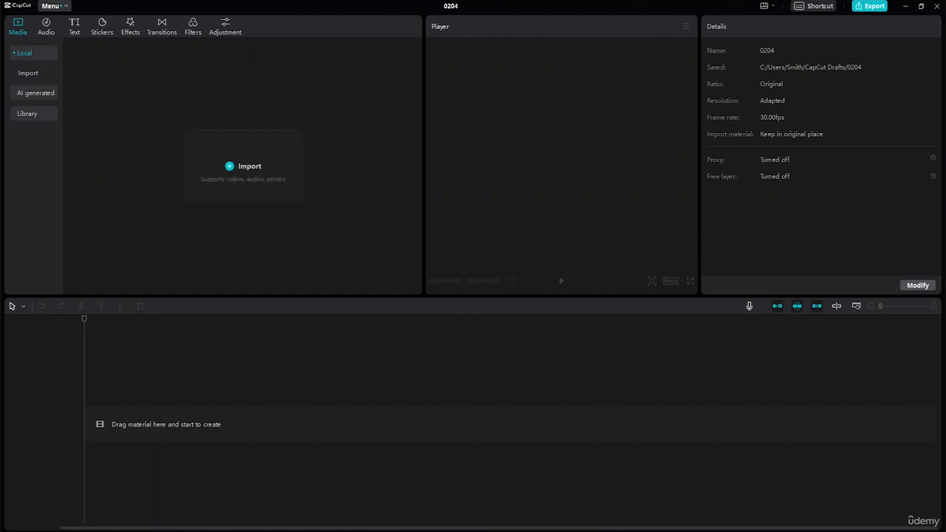
- Play the finished Instagram Story video from the tutorial's Videos folder as a reference, closing the player and folder when done
{"action": "left_click", "coordinate": [532, 530]}
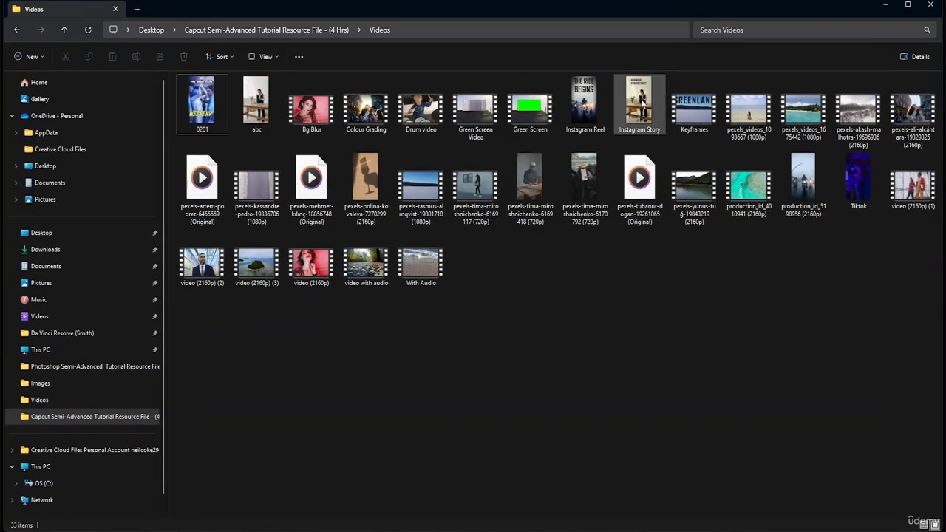
{"action": "double_click", "coordinate": [649, 116]}
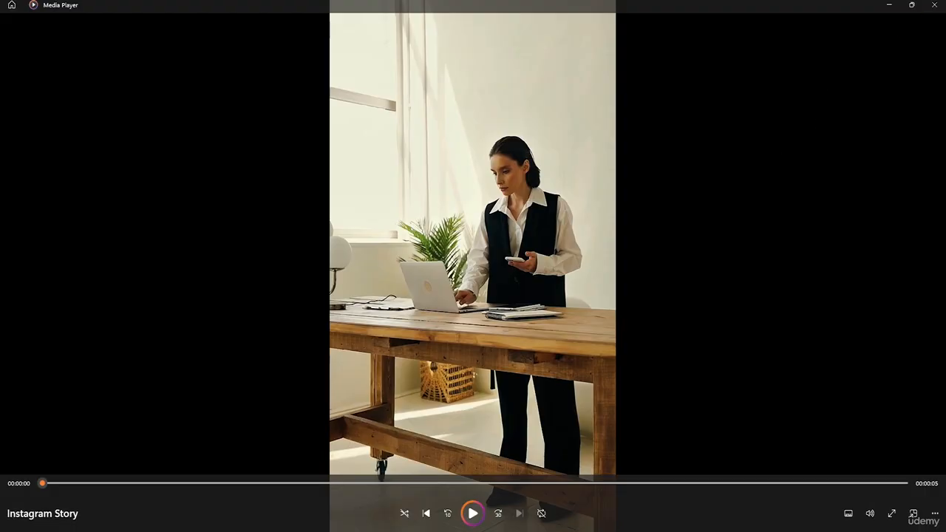
{"action": "left_click", "coordinate": [473, 514]}
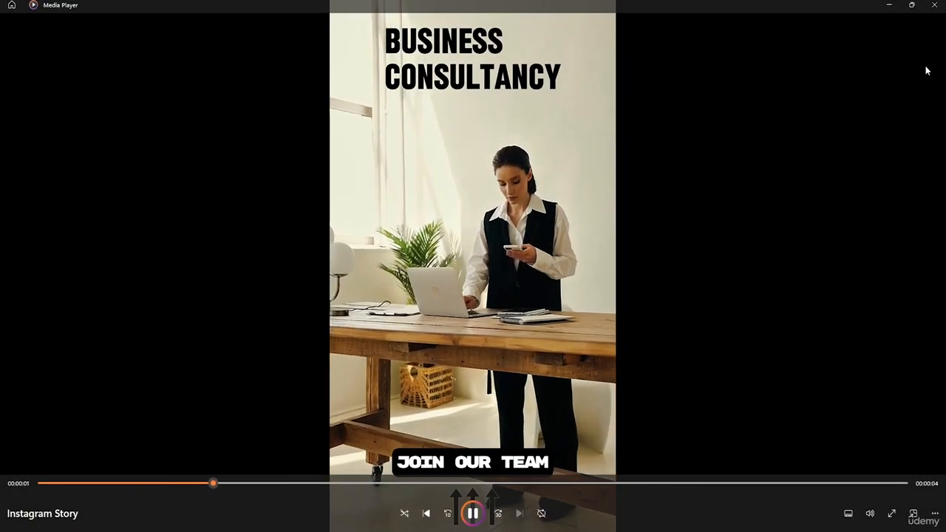
{"action": "left_click", "coordinate": [938, 12]}
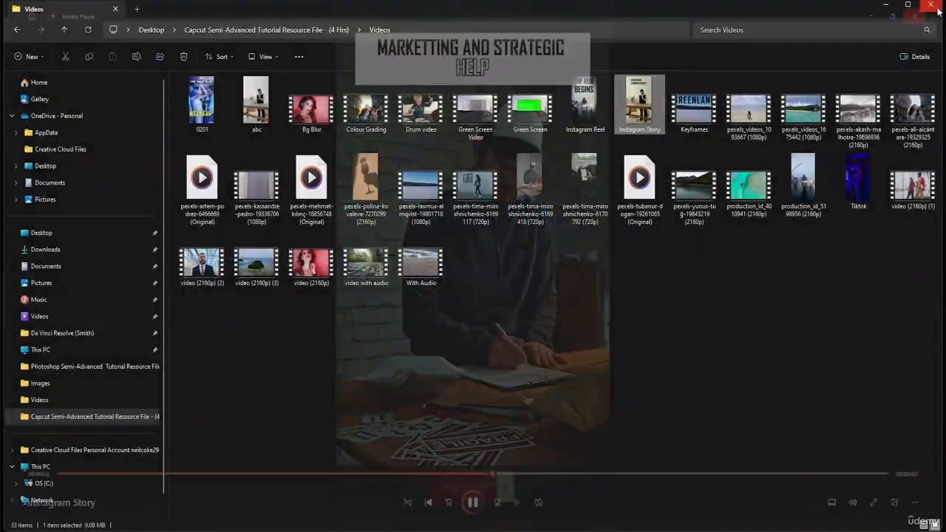
{"action": "left_click", "coordinate": [548, 387]}
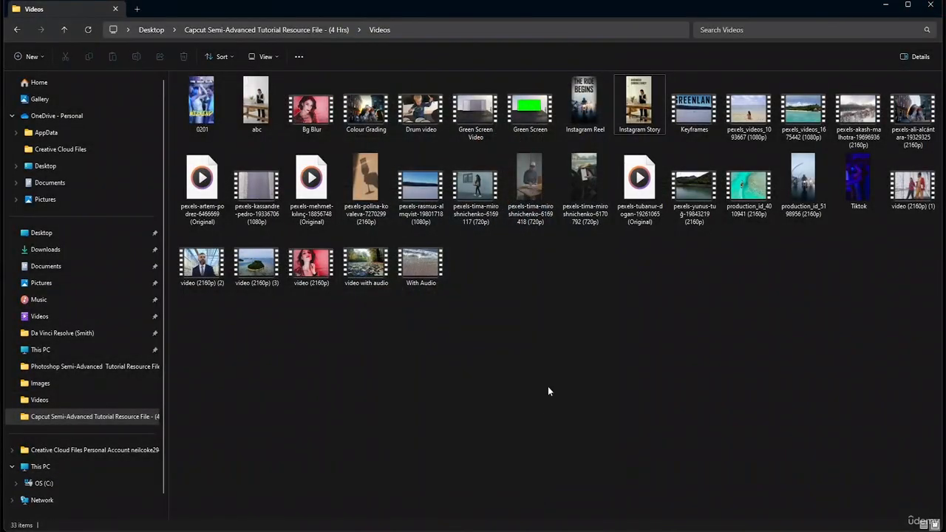
{"action": "left_click", "coordinate": [935, 6]}
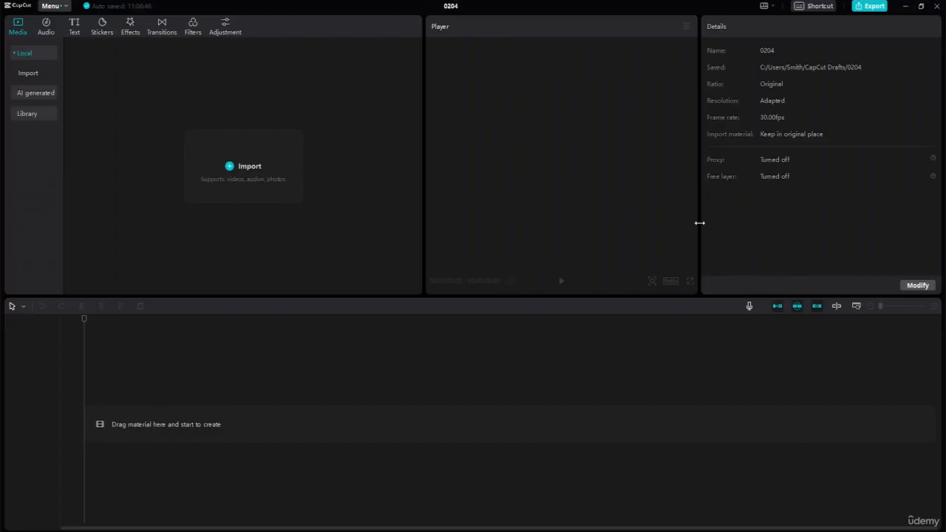
{"action": "left_click", "coordinate": [228, 167]}
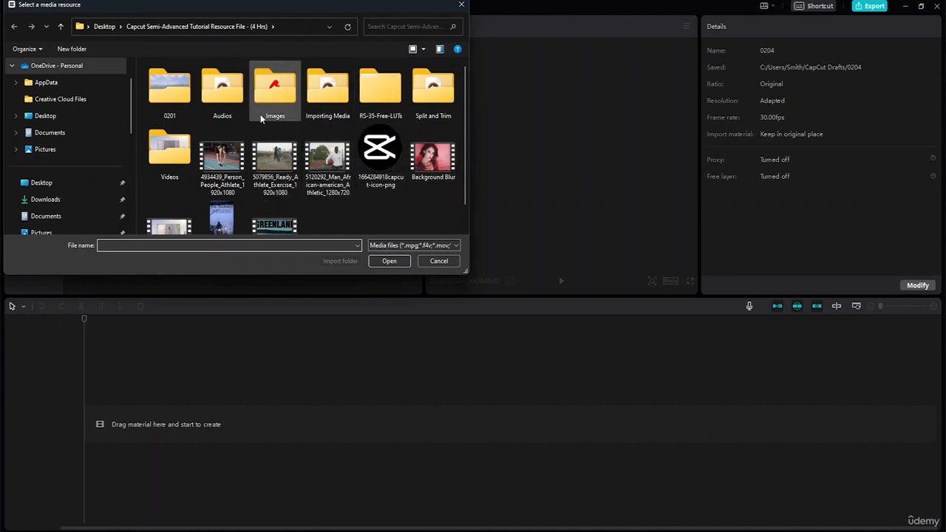
{"action": "double_click", "coordinate": [177, 167]}
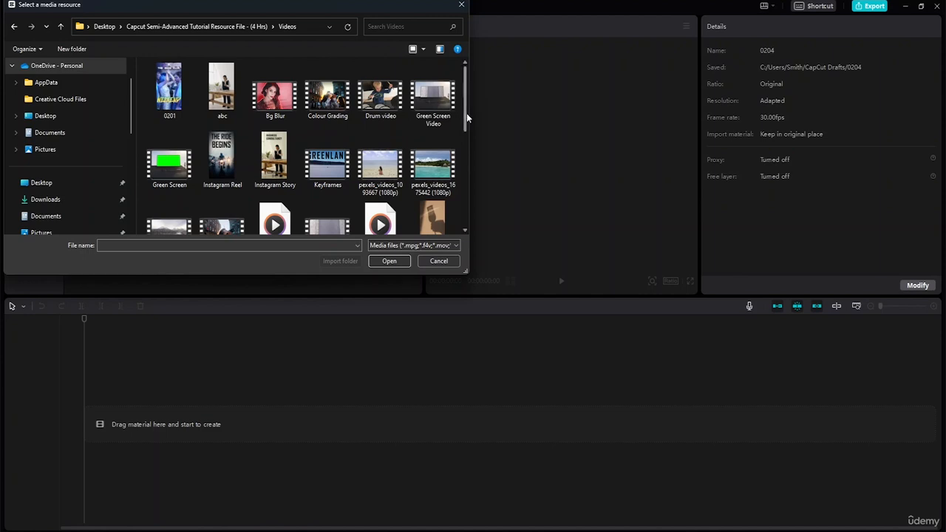
{"action": "left_click_drag", "start_coordinate": [466, 113], "coordinate": [463, 169]}
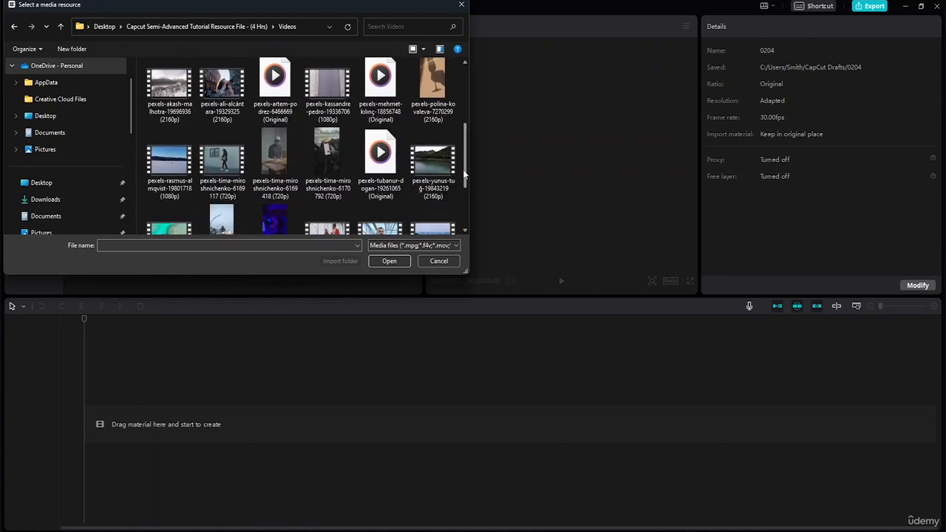
{"action": "left_click", "coordinate": [283, 166]}
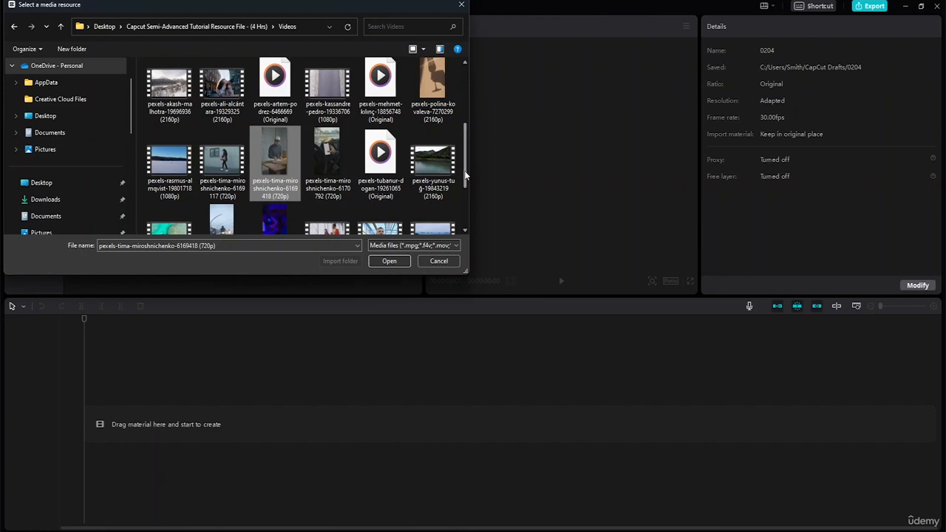
{"action": "left_click_drag", "start_coordinate": [467, 177], "coordinate": [463, 109]}
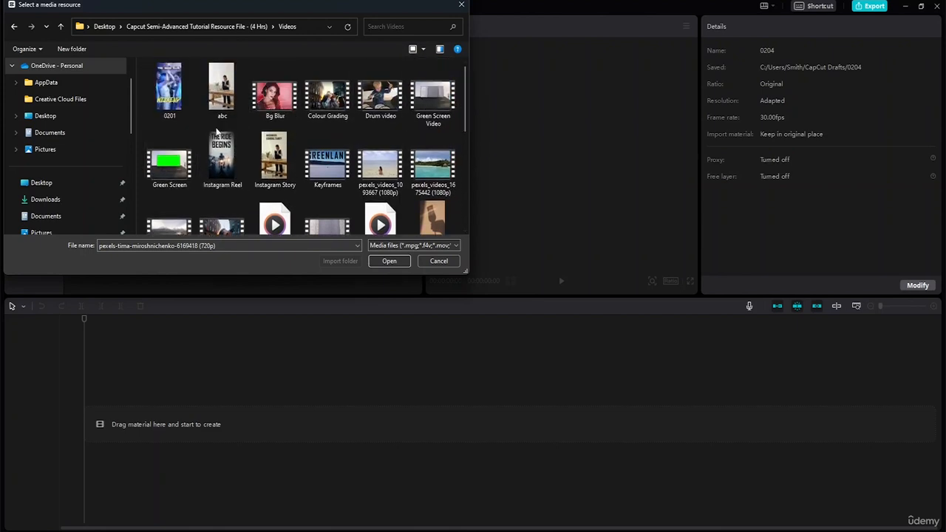
{"action": "left_click", "coordinate": [228, 111], "text": "ctrl"}
{"action": "left_click", "coordinate": [388, 261]}
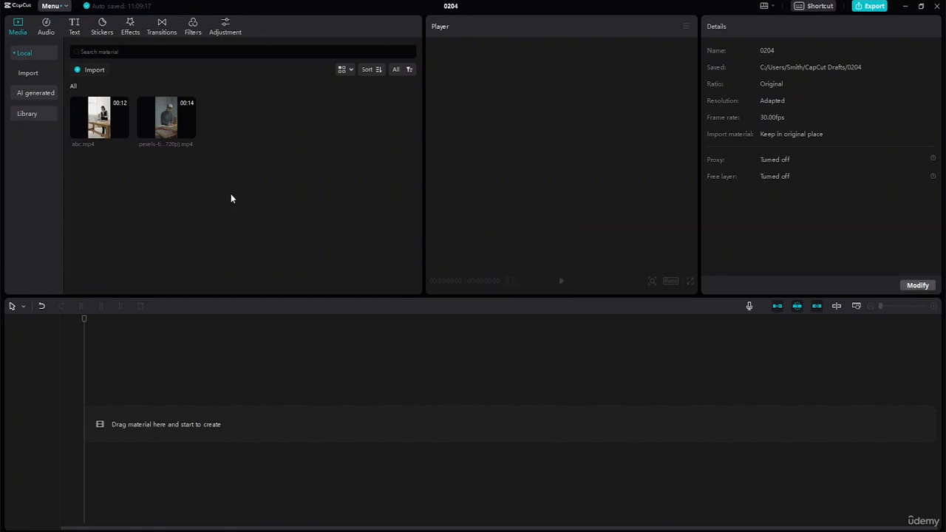
- Place abc.mp4 at the start of the main track, followed directly by the pexels-tima-miroshnichenko-6169418 clip
{"action": "mouse_move", "coordinate": [117, 136]}
{"action": "left_click_drag", "start_coordinate": [104, 119], "coordinate": [85, 413]}
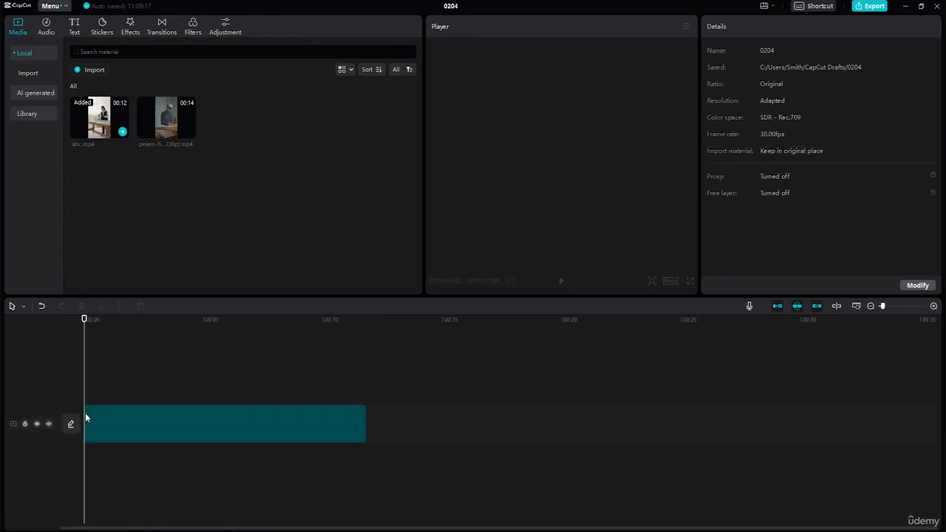
{"action": "left_click_drag", "start_coordinate": [169, 114], "coordinate": [368, 420]}
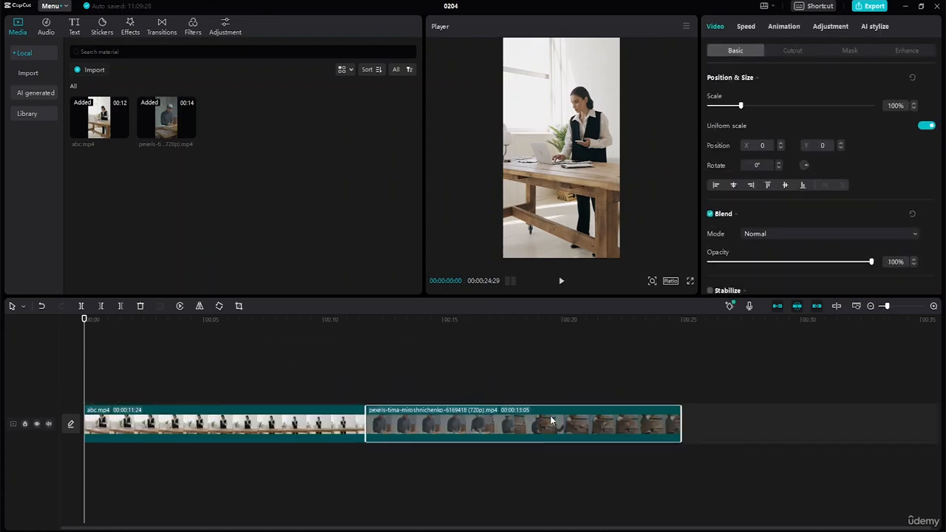
- Trim the start of abc.mp4 to leave 00:00:06:24 and the end of the second clip to leave 00:00:08:06
{"action": "left_click", "coordinate": [306, 433]}
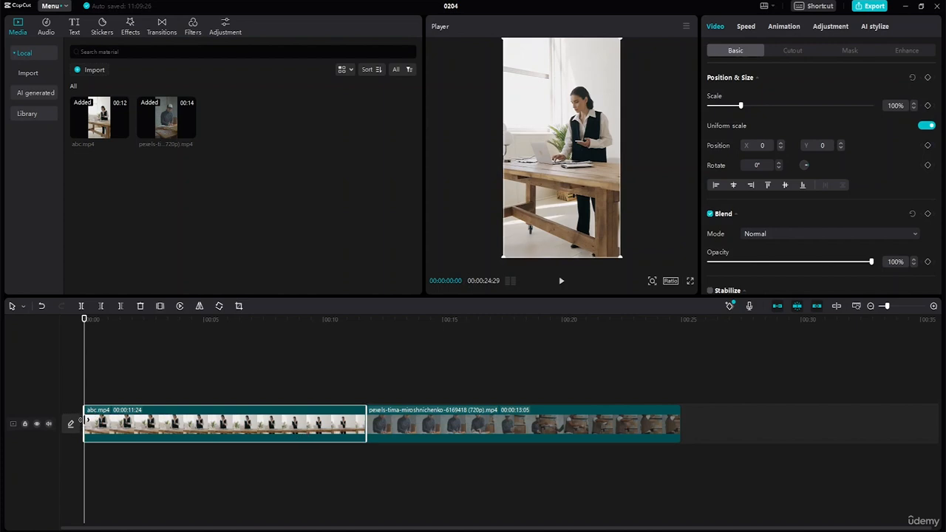
{"action": "left_click_drag", "start_coordinate": [83, 423], "coordinate": [203, 450]}
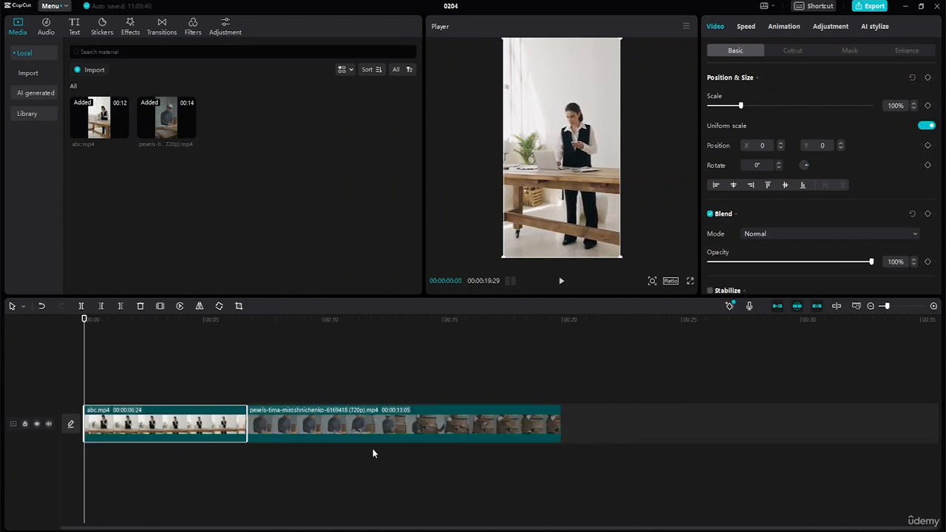
{"action": "left_click_drag", "start_coordinate": [561, 432], "coordinate": [442, 448]}
{"action": "left_click", "coordinate": [400, 477]}
- Play the sequence from the beginning to review both trimmed clips, pausing partway through the second one
{"action": "left_click", "coordinate": [178, 426]}
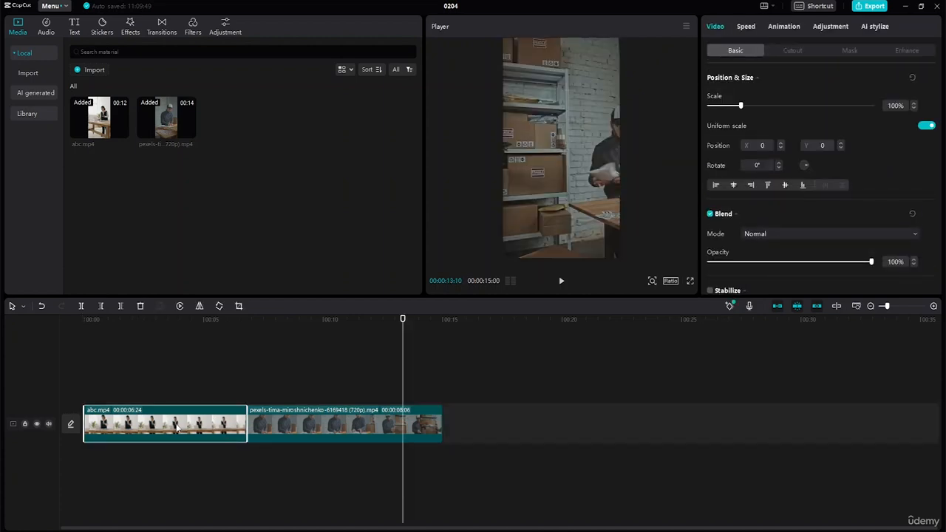
{"action": "left_click", "coordinate": [299, 435]}
{"action": "left_click", "coordinate": [197, 438]}
{"action": "left_click_drag", "start_coordinate": [403, 320], "coordinate": [59, 347]}
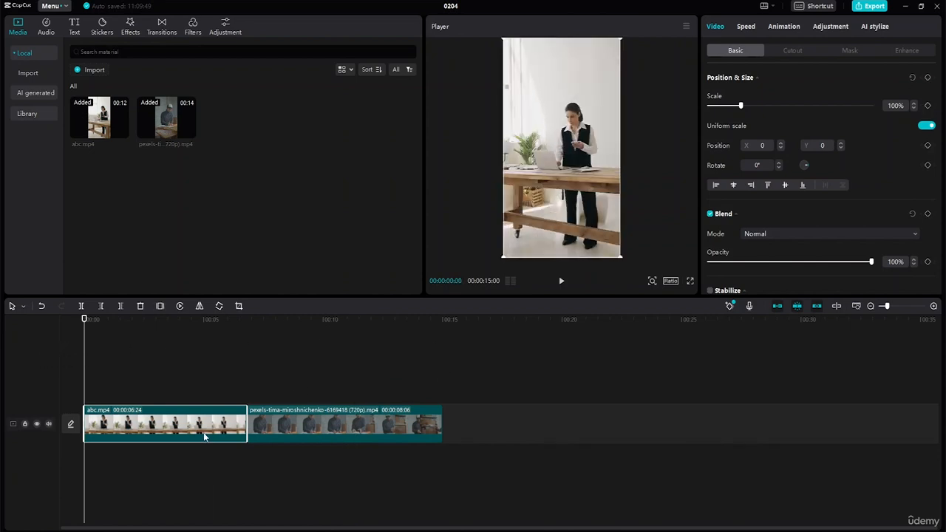
{"action": "left_click", "coordinate": [278, 430]}
{"action": "left_click", "coordinate": [169, 423]}
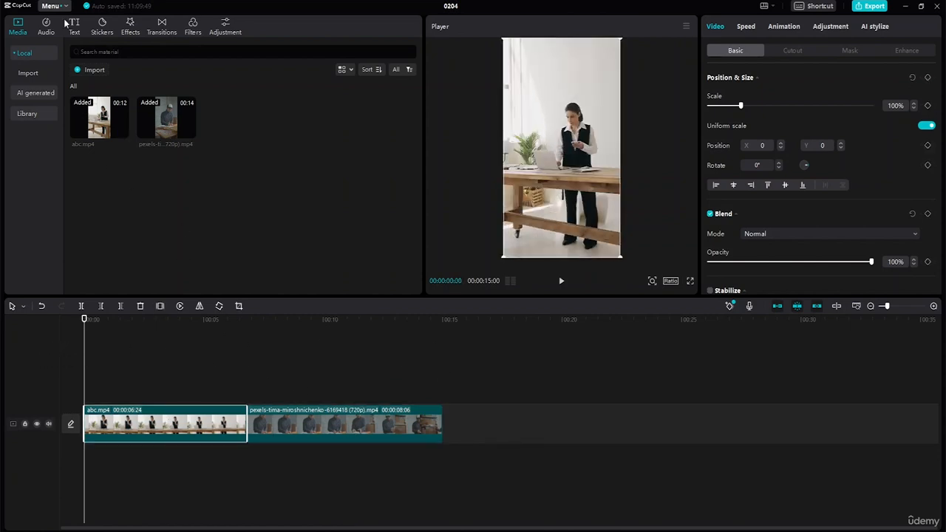
{"action": "left_click", "coordinate": [298, 434]}
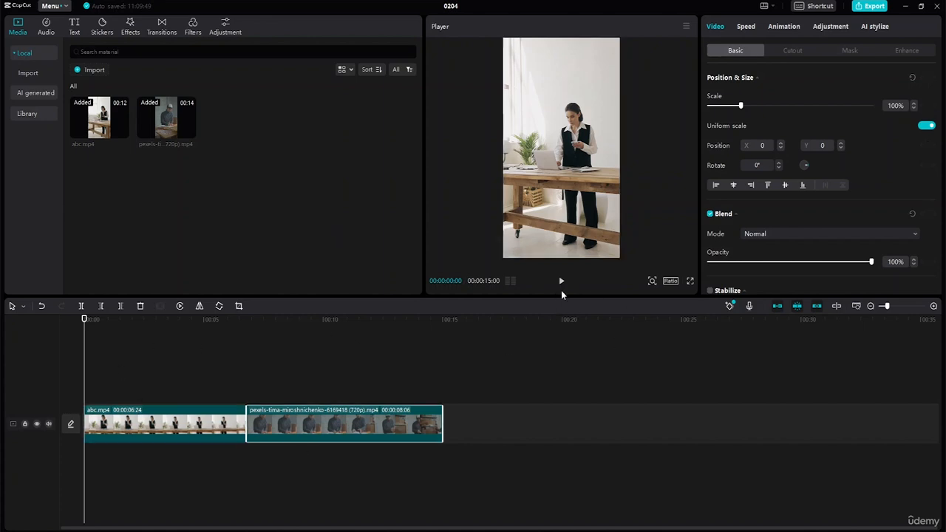
{"action": "left_click", "coordinate": [562, 281]}
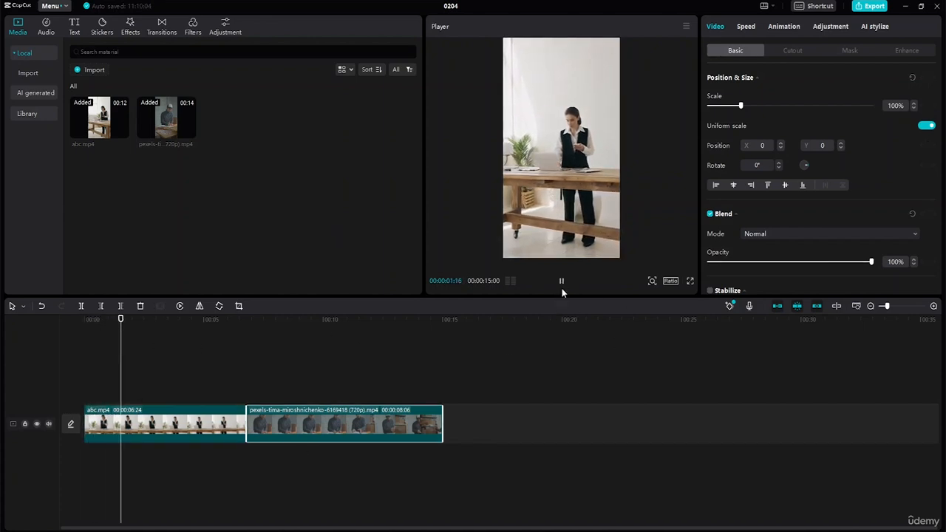
{"action": "left_click", "coordinate": [224, 434]}
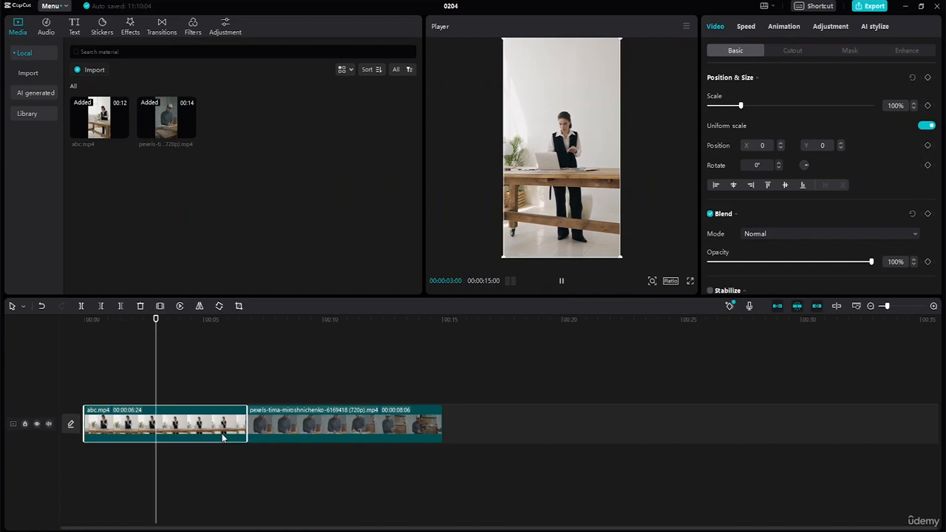
{"action": "left_click", "coordinate": [289, 424]}
{"action": "left_click", "coordinate": [166, 435]}
{"action": "left_click", "coordinate": [314, 425]}
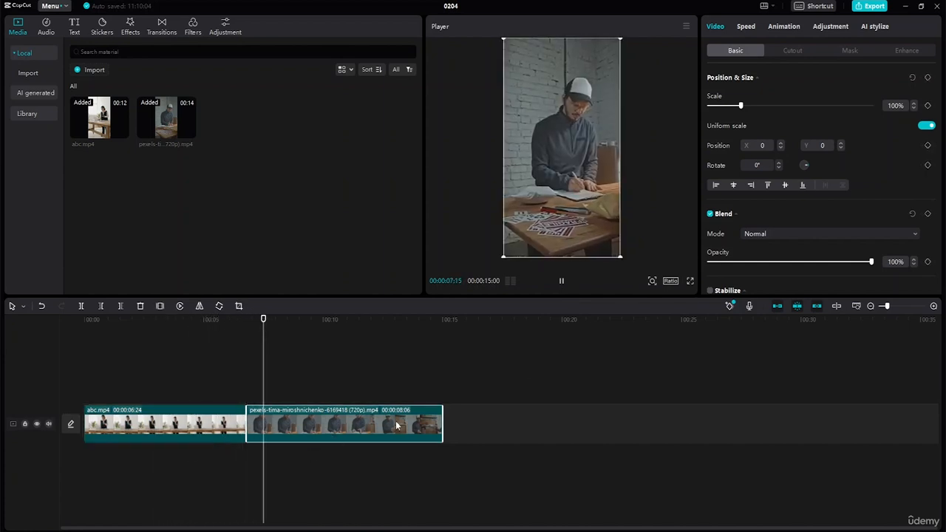
{"action": "left_click", "coordinate": [475, 199]}
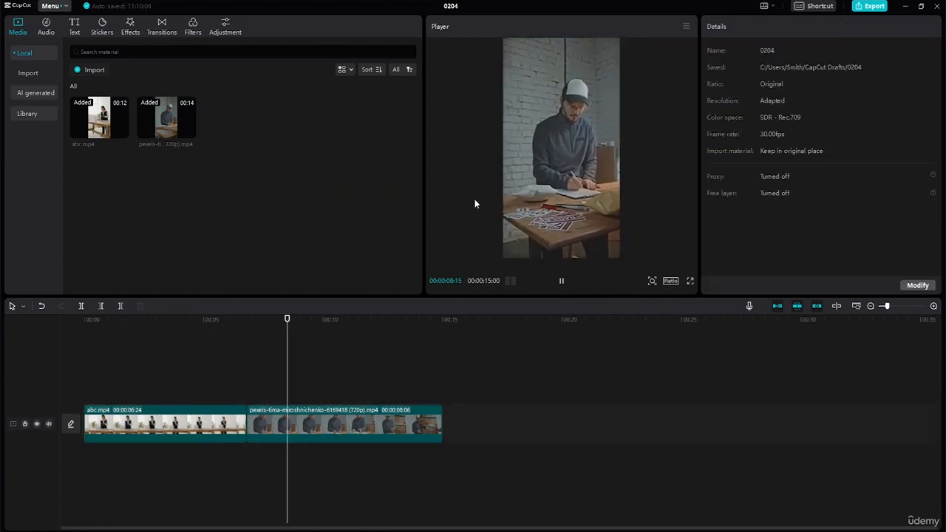
{"action": "left_click", "coordinate": [215, 428]}
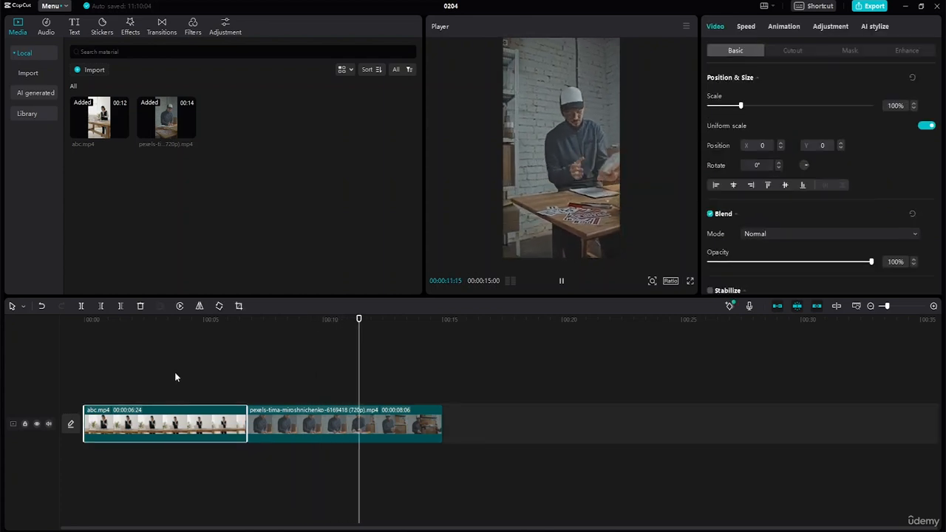
{"action": "key", "text": "space"}
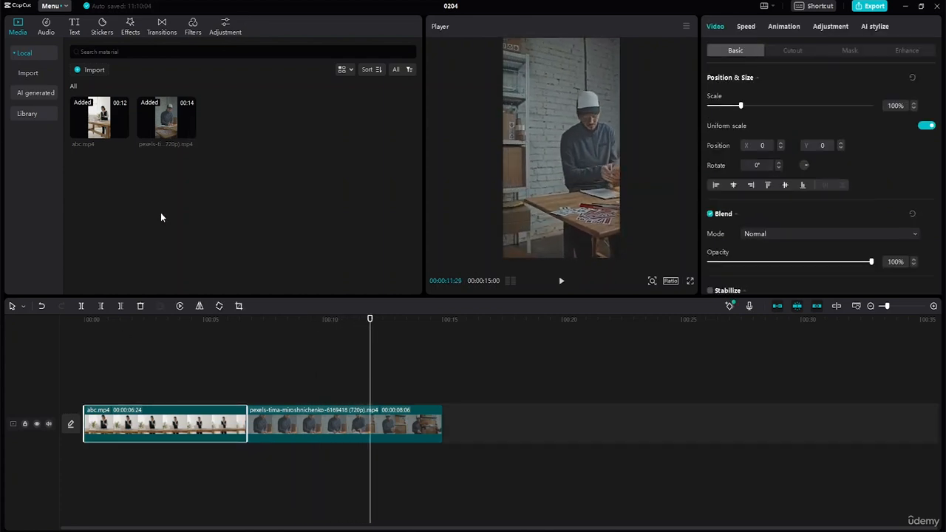
- Add a custom adjustment layer above the clips from the start and extend it to cover the full 15-second sequence
{"action": "left_click", "coordinate": [228, 28]}
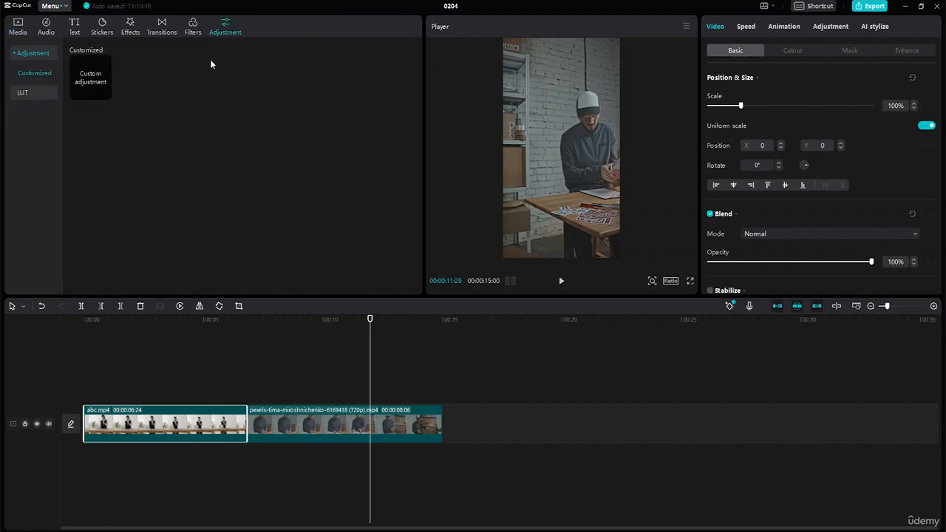
{"action": "left_click_drag", "start_coordinate": [88, 75], "coordinate": [80, 395]}
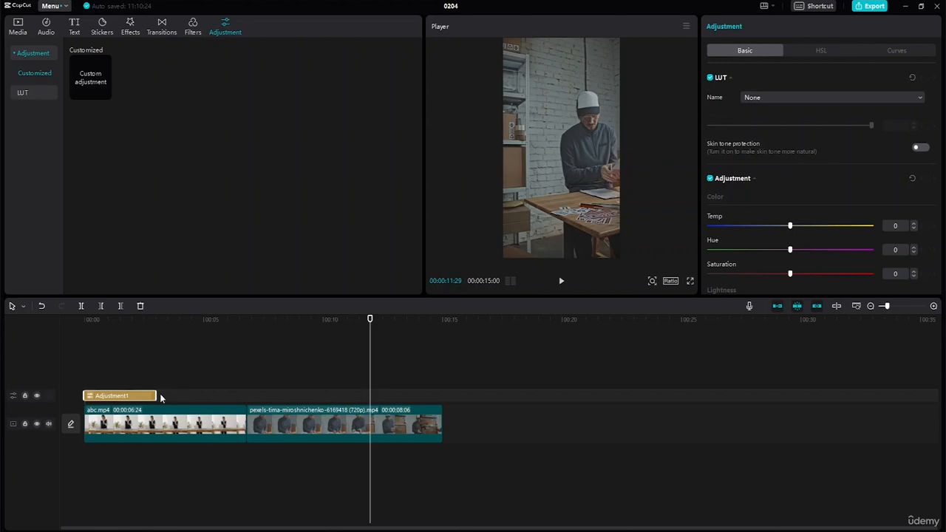
{"action": "left_click_drag", "start_coordinate": [154, 392], "coordinate": [442, 423]}
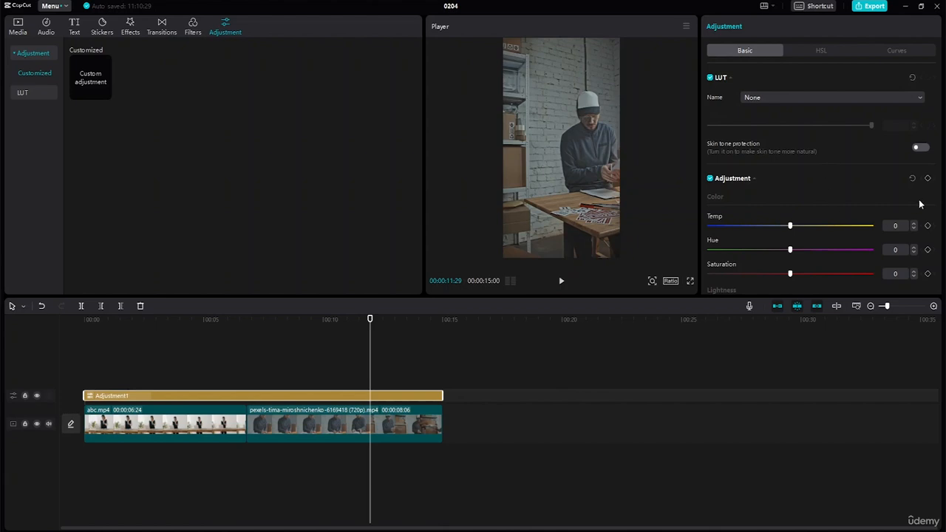
- Set the adjustment layer's Temp to -15 and compare both clips with its track hidden and shown
{"action": "scroll", "coordinate": [942, 153], "scroll_direction": "down", "scroll_amount": 3}
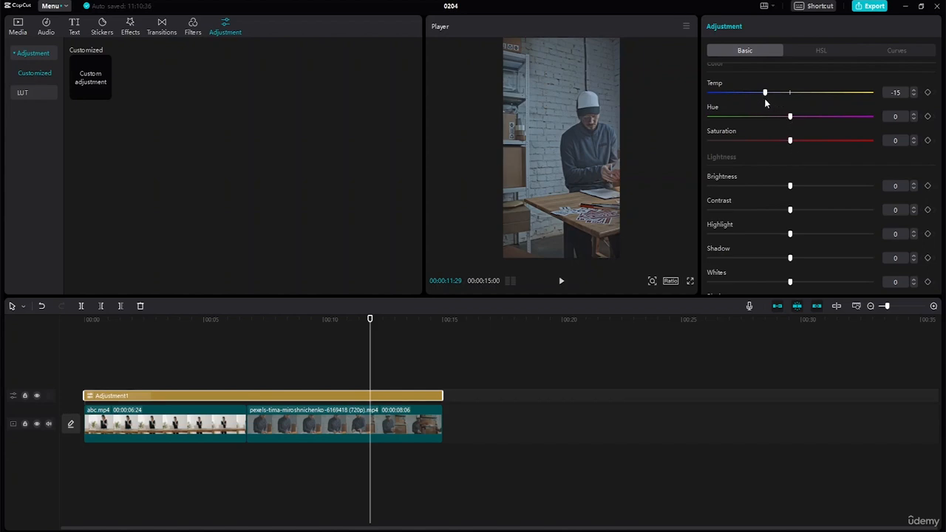
{"action": "mouse_move", "coordinate": [765, 93]}
{"action": "left_mouse_down"}
{"action": "mouse_move", "coordinate": [811, 99]}
{"action": "mouse_move", "coordinate": [781, 94]}
{"action": "mouse_move", "coordinate": [764, 110]}
{"action": "left_mouse_up"}
{"action": "left_click_drag", "start_coordinate": [368, 322], "coordinate": [268, 348]}
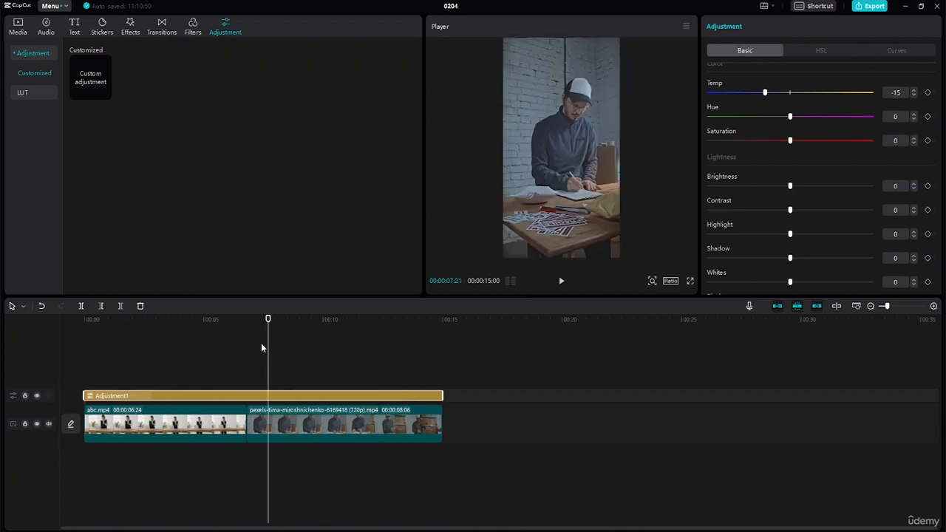
{"action": "left_click", "coordinate": [37, 396]}
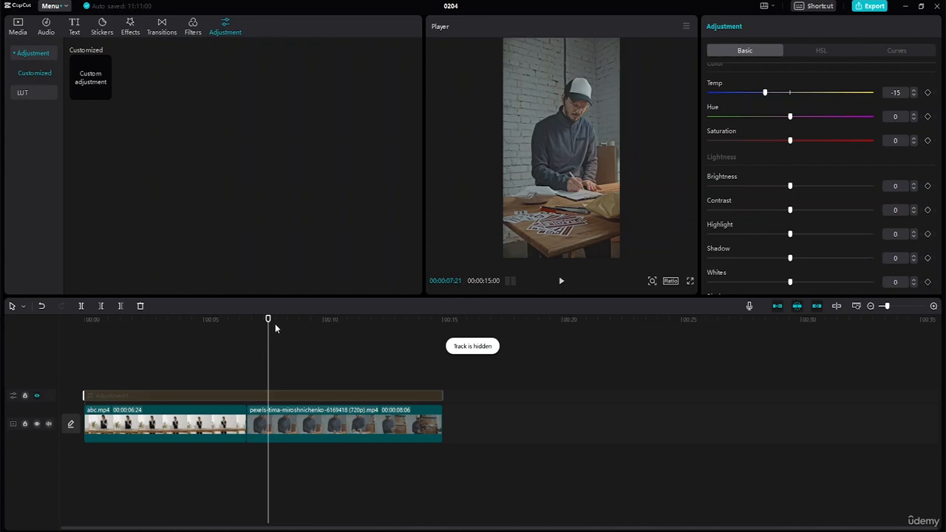
{"action": "left_click_drag", "start_coordinate": [269, 320], "coordinate": [213, 330]}
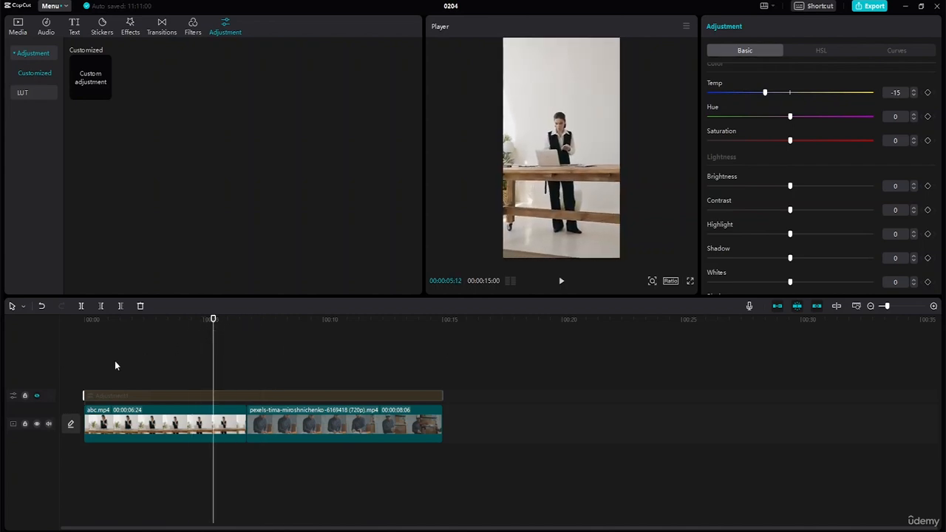
{"action": "left_click", "coordinate": [36, 395]}
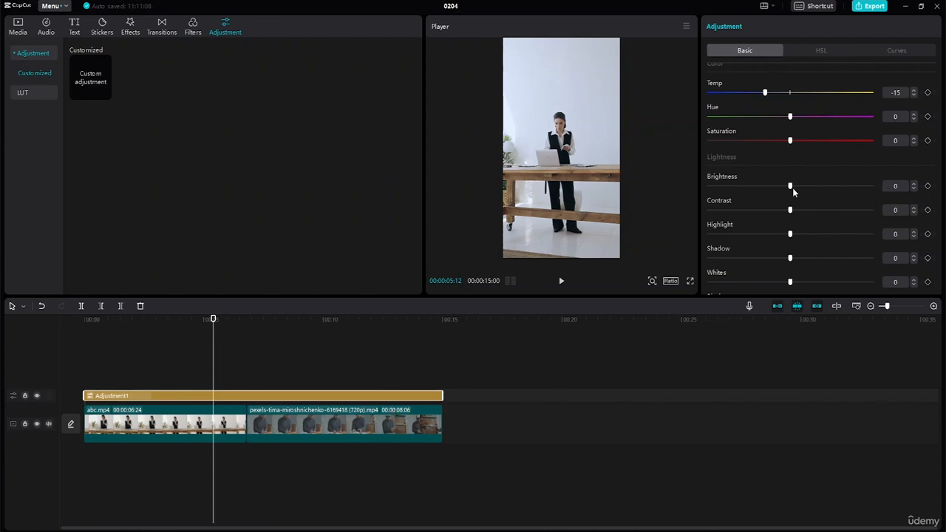
- Set the adjustment layer's Brightness to -7, Contrast to 5, Highlight to 8, Shadow to -10, Whites to -5 and Blacks to 16
{"action": "left_click_drag", "start_coordinate": [789, 191], "coordinate": [772, 266]}
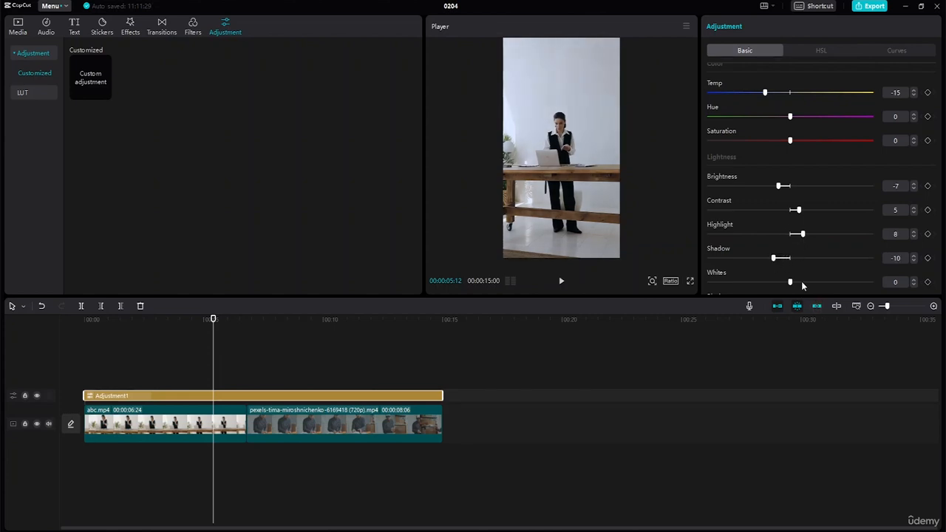
{"action": "left_click_drag", "start_coordinate": [936, 170], "coordinate": [941, 220]}
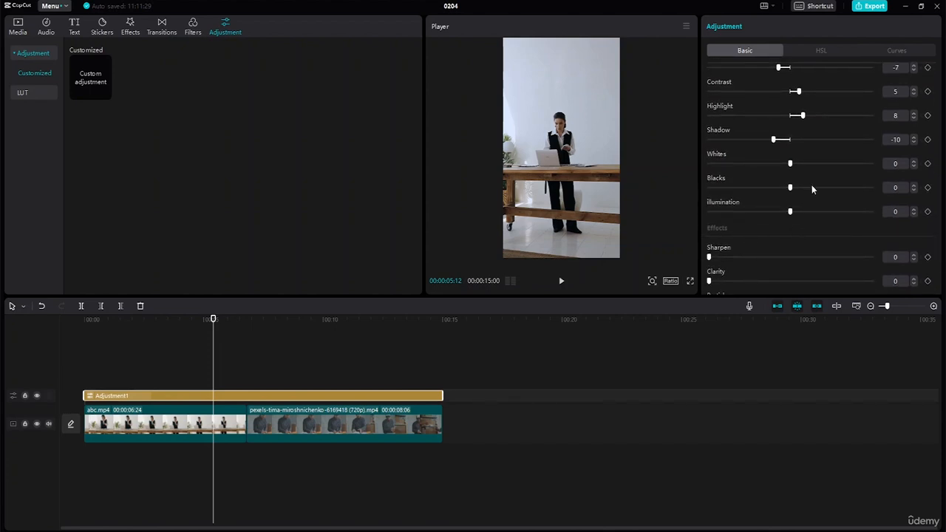
{"action": "left_click_drag", "start_coordinate": [798, 189], "coordinate": [784, 166]}
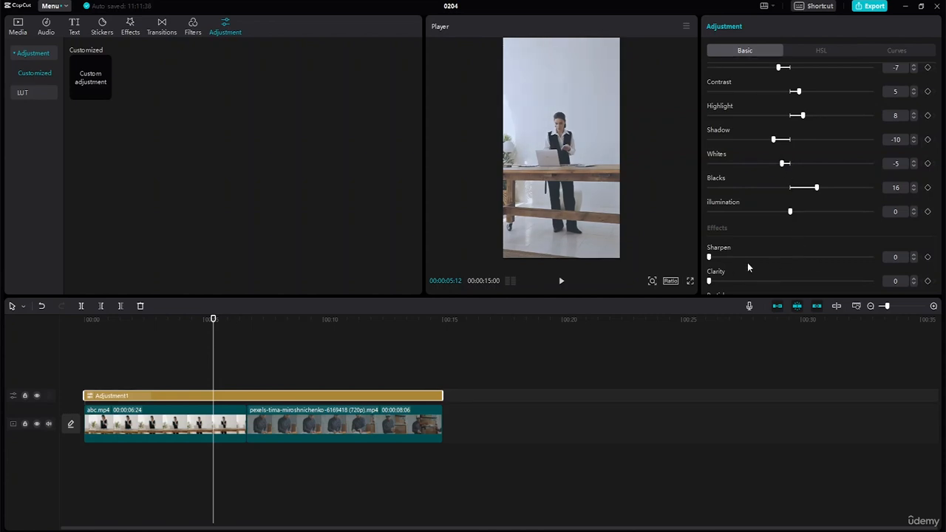
- Set the adjustment layer's Sharpen to 27, Clarity to 37 and Vignette to 10
{"action": "left_click_drag", "start_coordinate": [709, 257], "coordinate": [747, 262]}
{"action": "scroll", "coordinate": [942, 197], "scroll_direction": "down", "scroll_amount": 3}
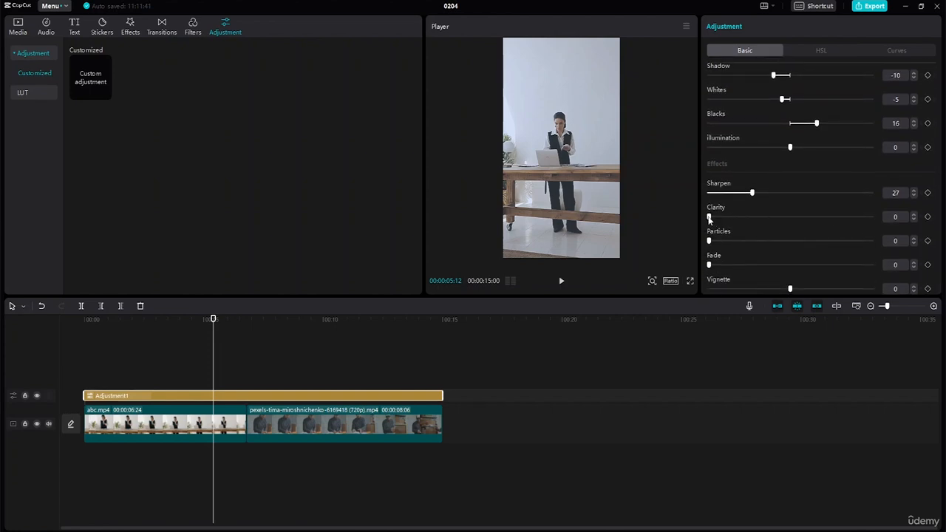
{"action": "left_click_drag", "start_coordinate": [710, 217], "coordinate": [769, 219]}
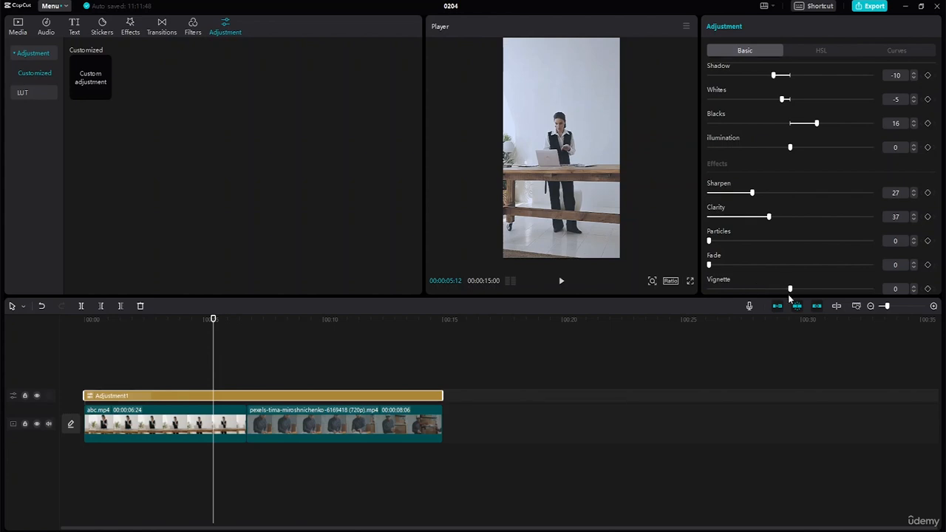
{"action": "left_click_drag", "start_coordinate": [789, 289], "coordinate": [773, 290]}
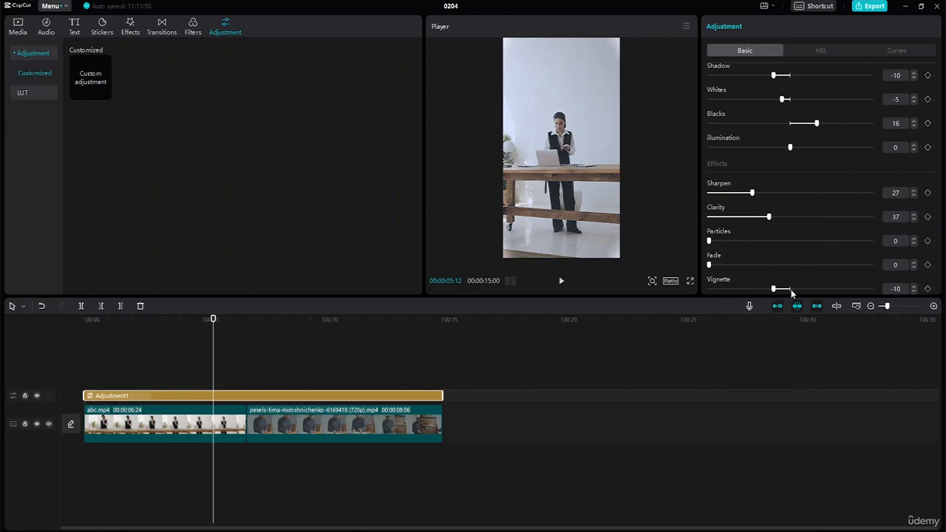
{"action": "left_click_drag", "start_coordinate": [791, 288], "coordinate": [806, 289]}
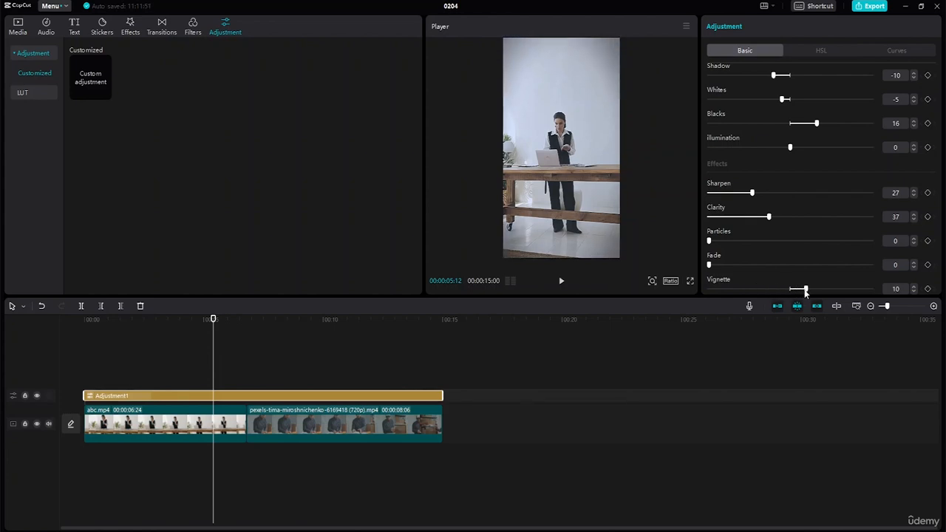
- Preview a frame of the second clip at full screen to examine the colour adjustment
{"action": "left_click", "coordinate": [337, 415]}
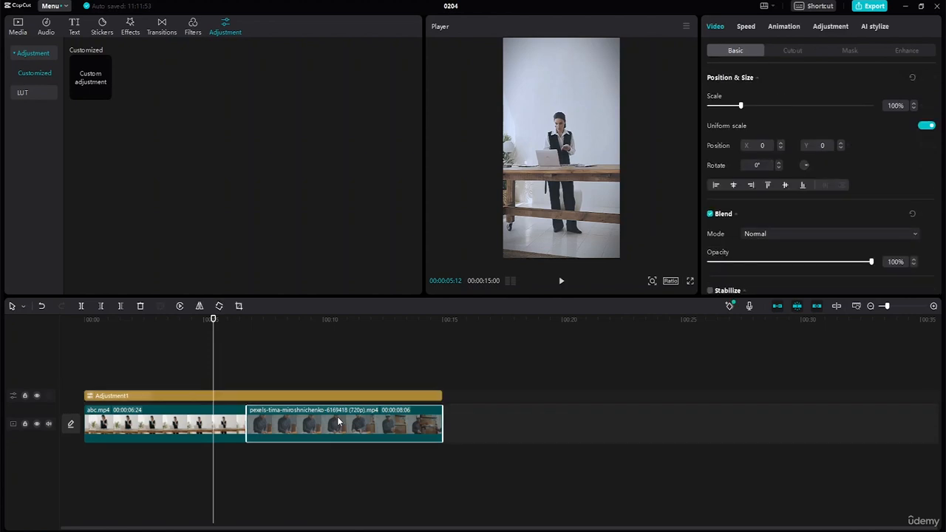
{"action": "left_click_drag", "start_coordinate": [216, 322], "coordinate": [345, 323]}
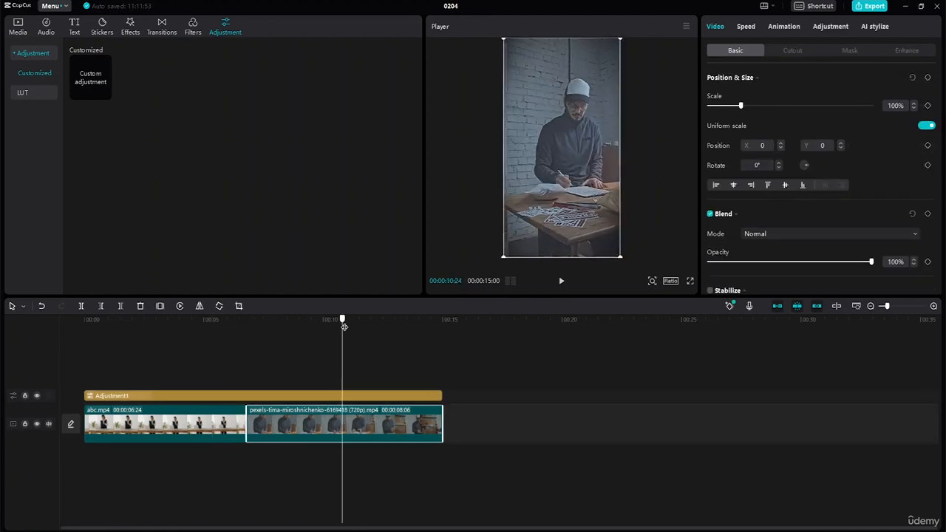
{"action": "left_click", "coordinate": [668, 222]}
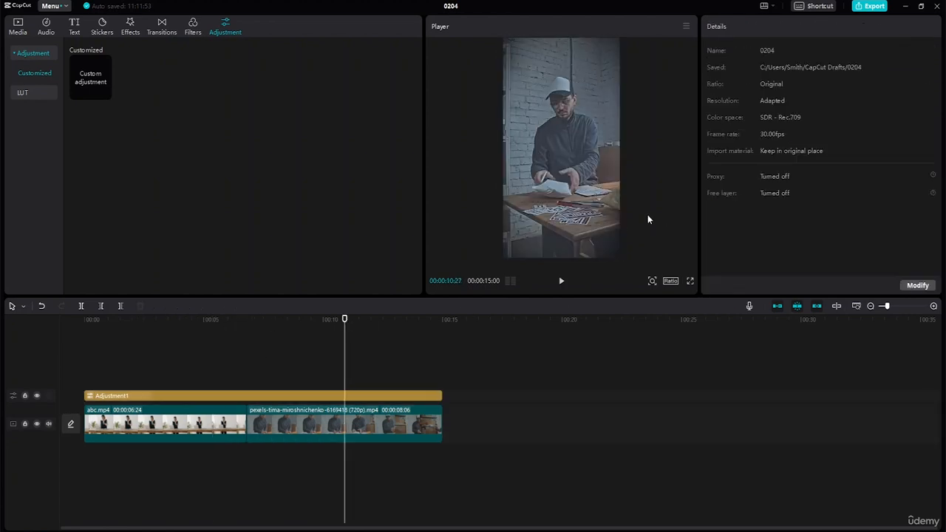
{"action": "left_click", "coordinate": [690, 283]}
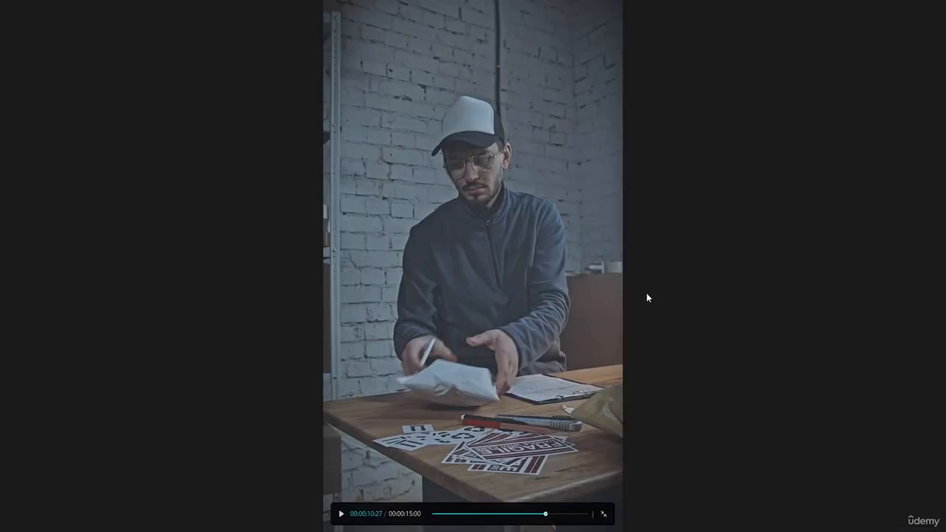
{"action": "key", "text": "Escape"}
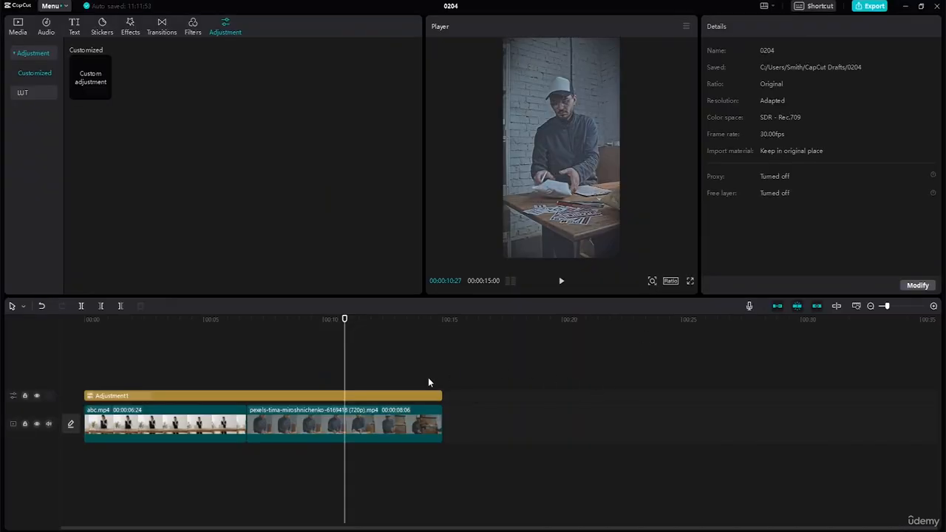
- Add a default text layer spanning nearly all of abc.mp4 and place it near the upper-left corner of the frame
{"action": "left_click", "coordinate": [181, 373]}
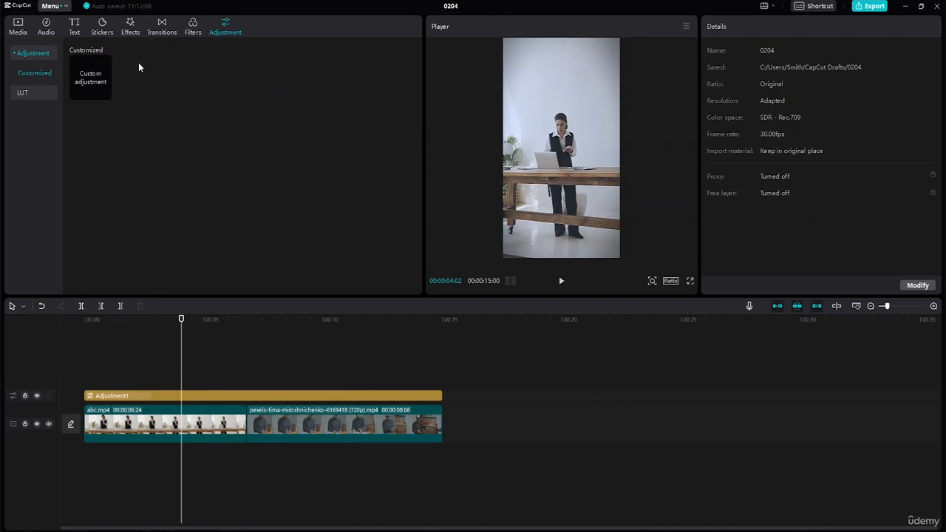
{"action": "left_click", "coordinate": [77, 27]}
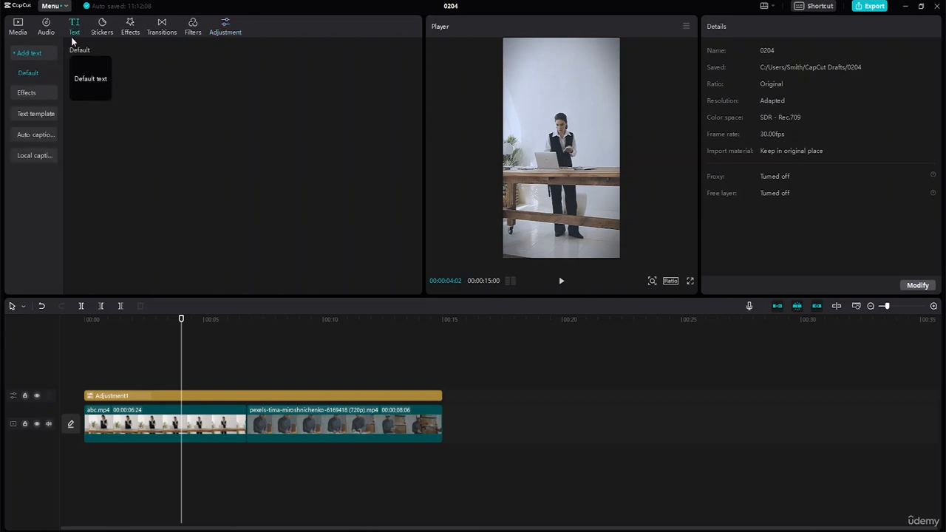
{"action": "left_click", "coordinate": [105, 95]}
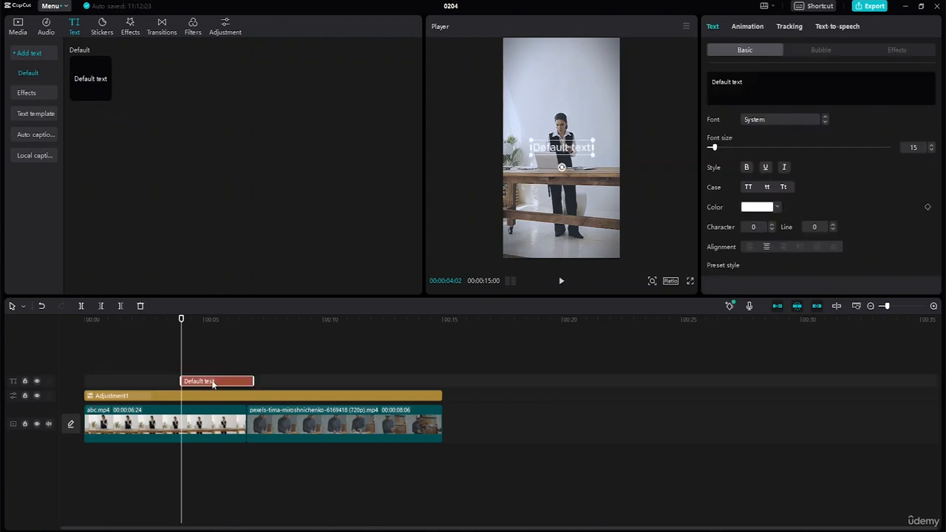
{"action": "left_click_drag", "start_coordinate": [212, 384], "coordinate": [241, 392]}
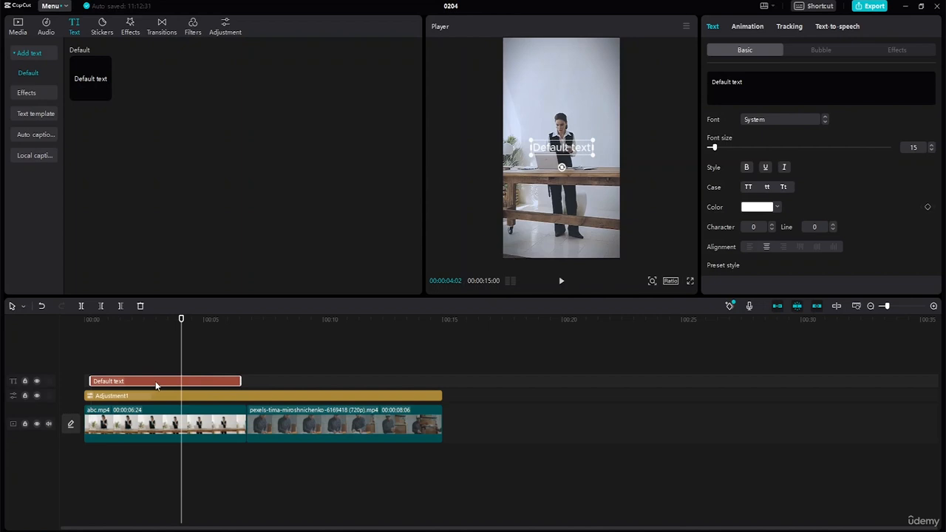
{"action": "left_click_drag", "start_coordinate": [573, 144], "coordinate": [555, 56]}
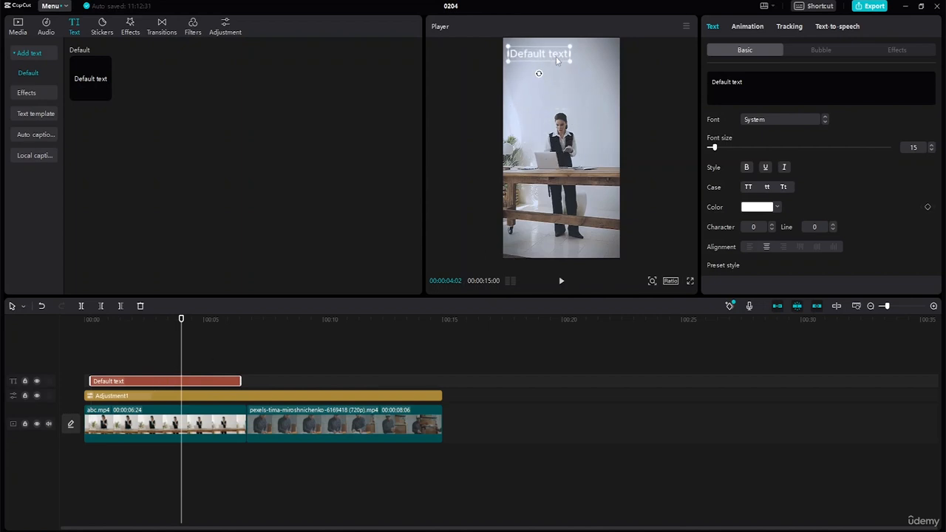
- Replace the default text with BUSINESS STRATEGY in capitals, one word per line
{"action": "double_click", "coordinate": [567, 54]}
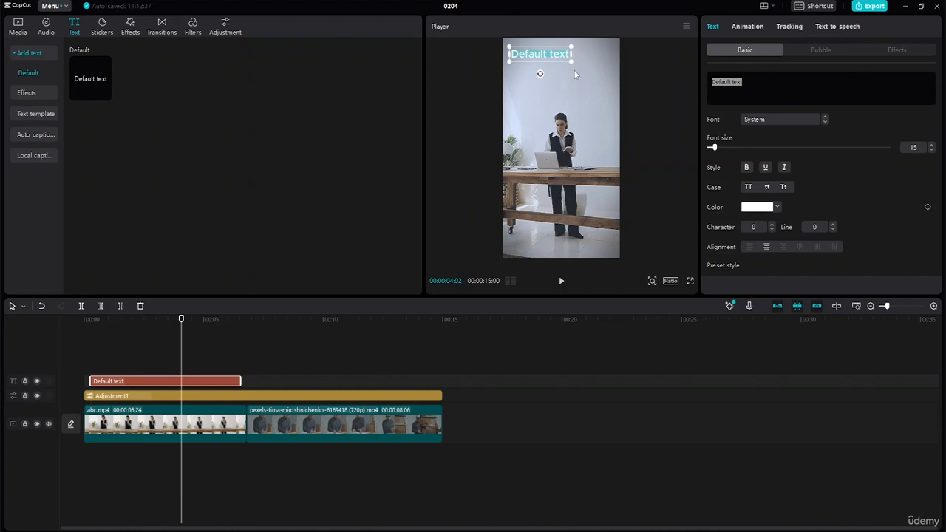
{"action": "left_click", "coordinate": [747, 80]}
{"action": "left_click", "coordinate": [748, 80]}
{"action": "key", "text": "BackSpace"}
{"action": "key", "text": "BackSpace"}
{"action": "key", "text": "BackSpace"}
{"action": "key", "text": "BackSpace"}
{"action": "key", "text": "BackSpace"}
{"action": "key", "text": "BackSpace"}
{"action": "key", "text": "BackSpace"}
{"action": "key", "text": "BackSpace"}
{"action": "key", "text": "BackSpace"}
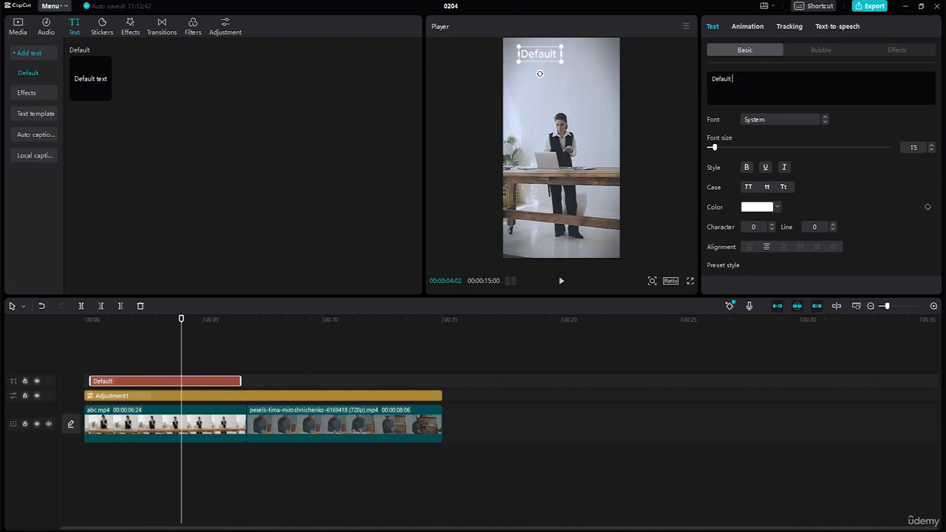
{"action": "key", "text": "BackSpace"}
{"action": "key", "text": "BackSpace"}
{"action": "key", "text": "BackSpace"}
{"action": "type", "text": "BUSINESS "}
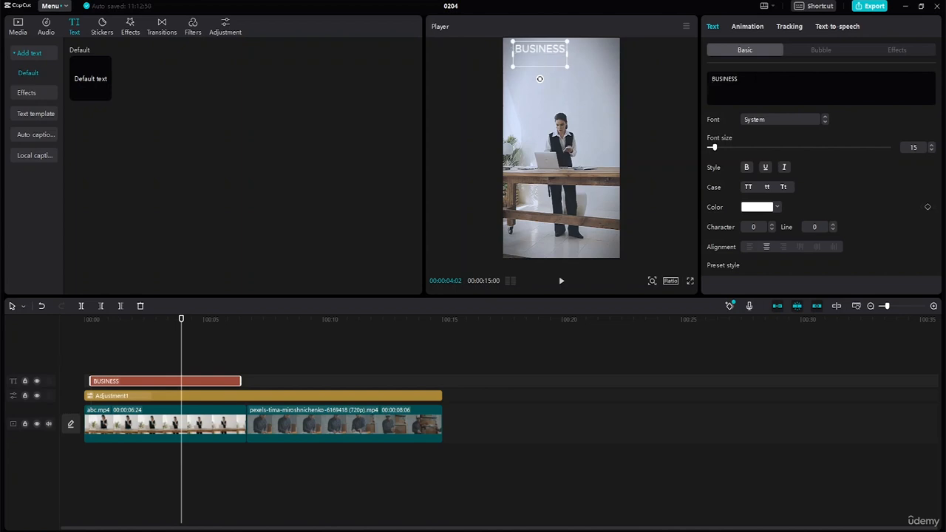
{"action": "type", "text": "STRATEGY"}
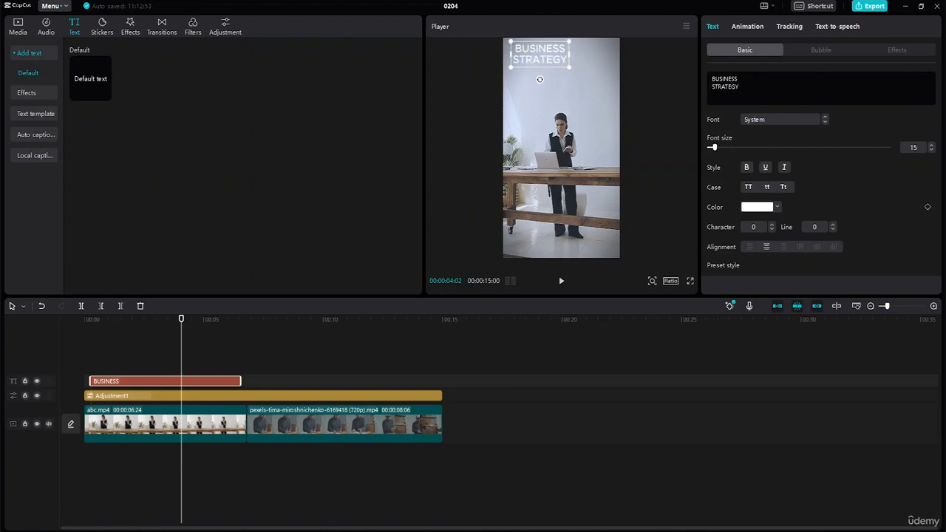
- Set the title's font to ZY Fervent and enlarge the title to more than double its size
{"action": "left_click", "coordinate": [826, 122]}
{"action": "left_click", "coordinate": [804, 119]}
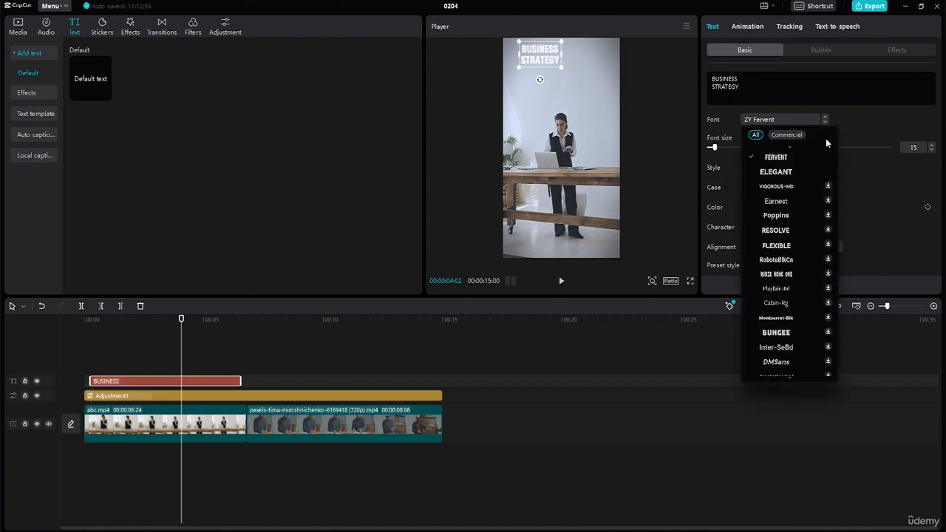
{"action": "left_click", "coordinate": [810, 178]}
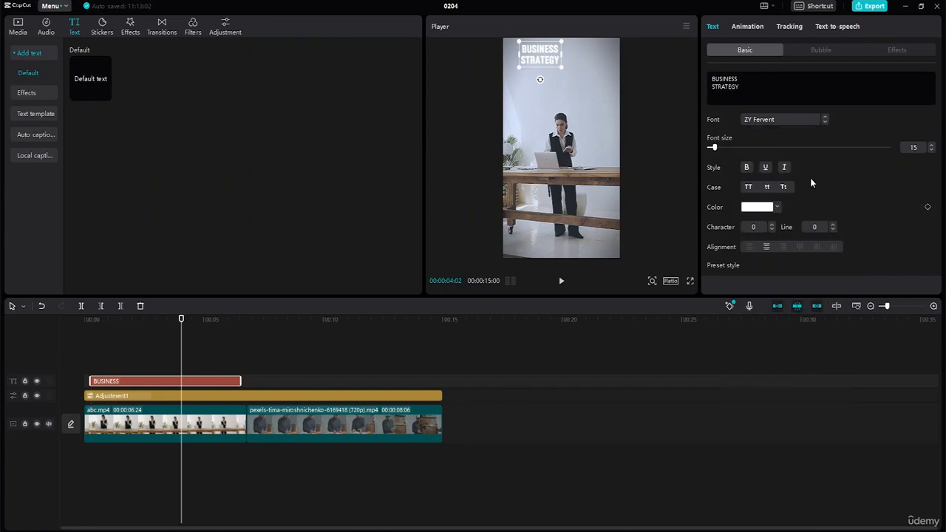
{"action": "left_click_drag", "start_coordinate": [562, 68], "coordinate": [593, 109]}
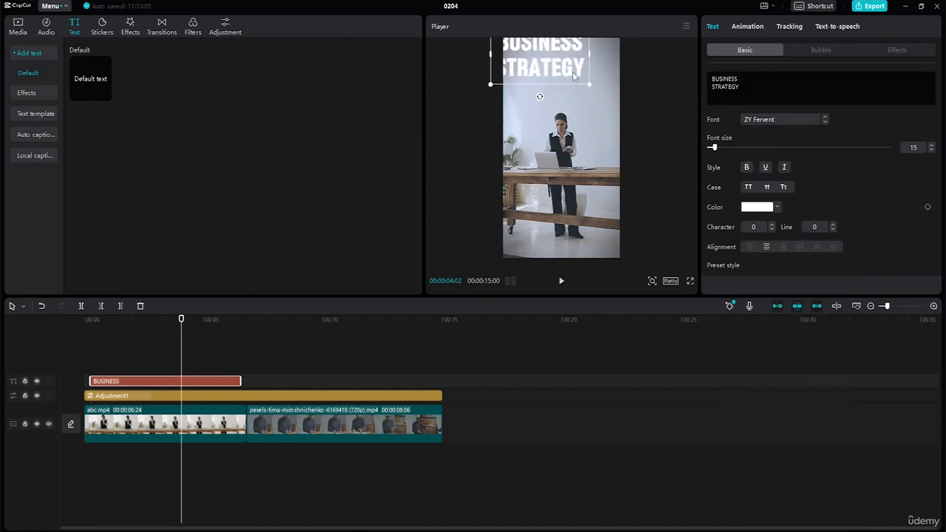
{"action": "double_click", "coordinate": [569, 62]}
{"action": "left_click", "coordinate": [599, 90]}
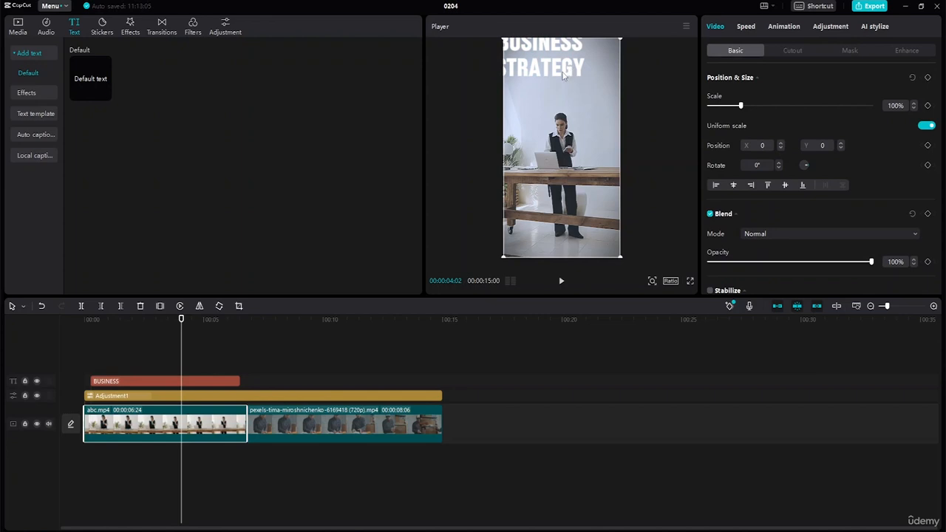
{"action": "left_click", "coordinate": [565, 77]}
{"action": "left_click", "coordinate": [570, 85]}
{"action": "left_click", "coordinate": [552, 74]}
{"action": "left_click", "coordinate": [585, 93]}
{"action": "left_click", "coordinate": [586, 96]}
{"action": "left_click", "coordinate": [589, 102]}
{"action": "left_click", "coordinate": [558, 68]}
{"action": "double_click", "coordinate": [554, 66]}
{"action": "left_click", "coordinate": [555, 68]}
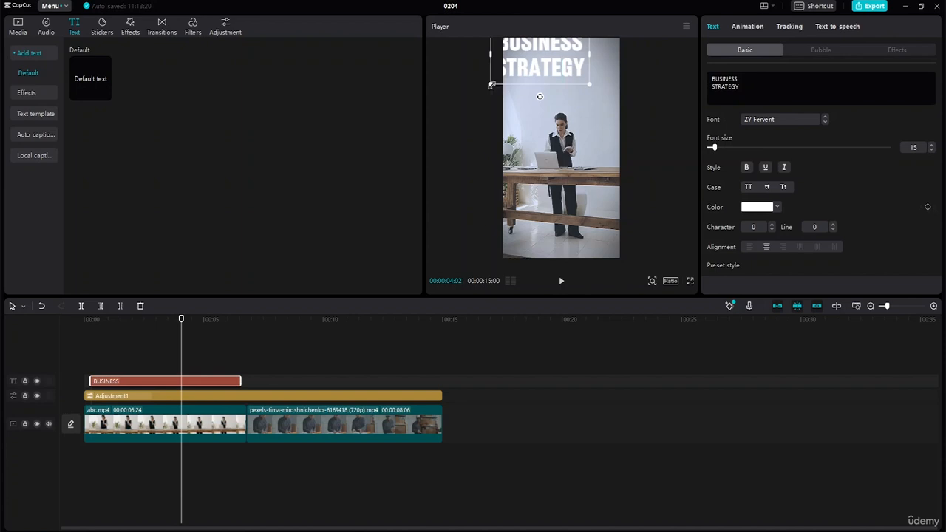
{"action": "left_click", "coordinate": [493, 77]}
{"action": "left_click", "coordinate": [526, 72]}
- Move the enlarged BUSINESS STRATEGY title slightly down so its first line sits inside the frame's upper edge
{"action": "left_click", "coordinate": [150, 374]}
{"action": "left_click", "coordinate": [569, 62]}
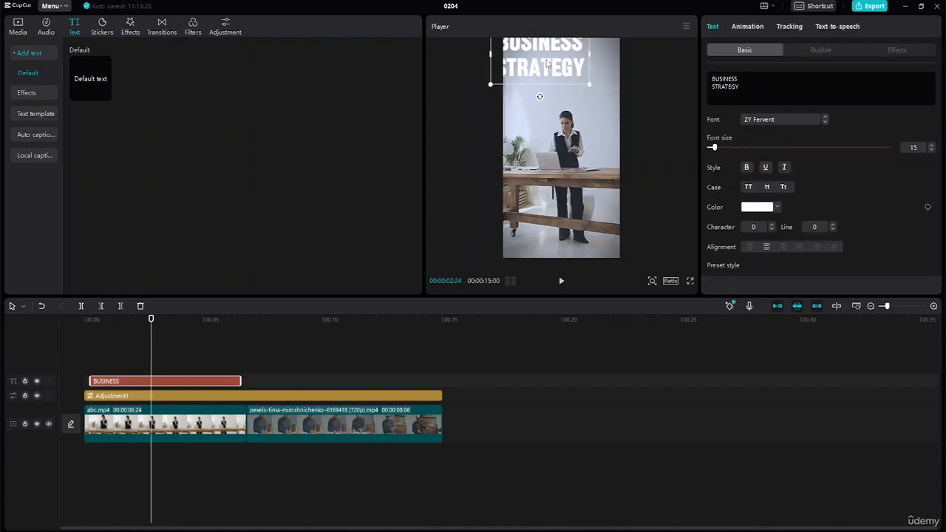
{"action": "double_click", "coordinate": [549, 65]}
{"action": "left_click", "coordinate": [561, 69]}
{"action": "left_click_drag", "start_coordinate": [566, 93], "coordinate": [568, 92]}
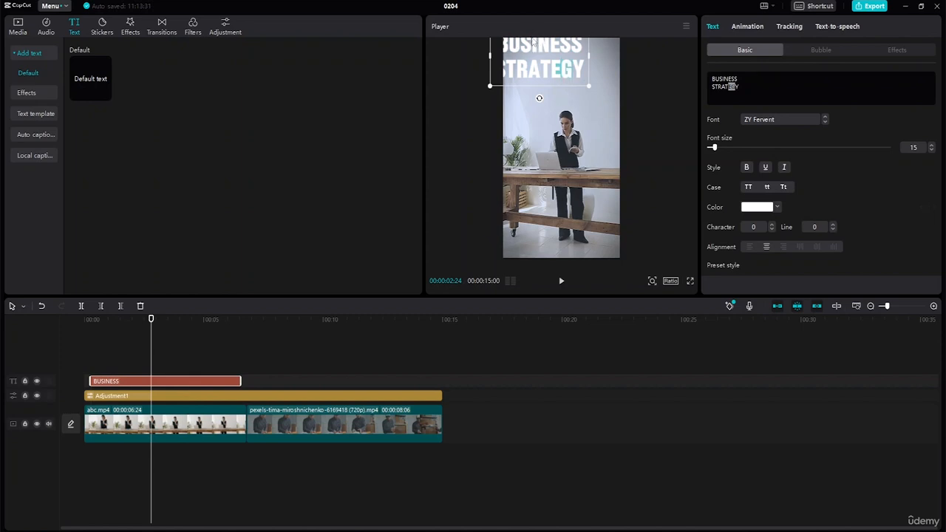
{"action": "left_click", "coordinate": [533, 42]}
{"action": "left_click_drag", "start_coordinate": [540, 75], "coordinate": [542, 82]}
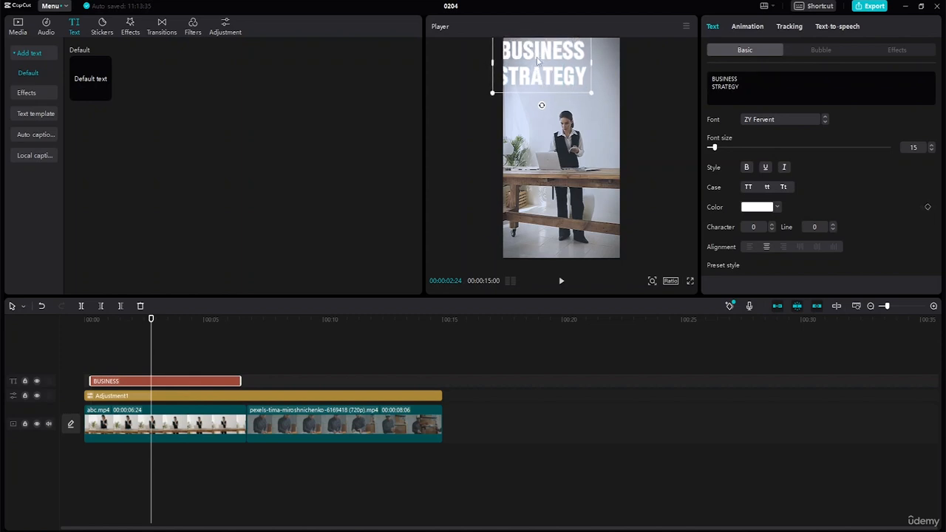
{"action": "double_click", "coordinate": [535, 58]}
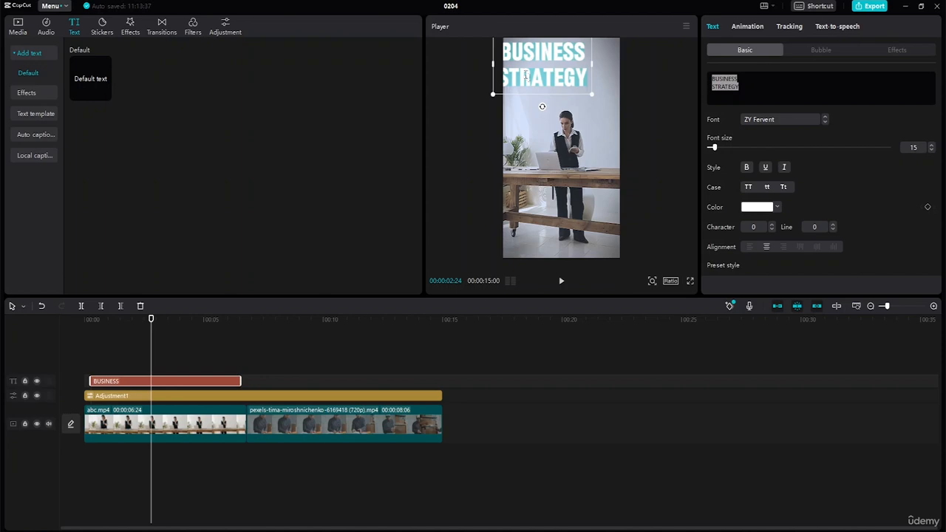
{"action": "left_click", "coordinate": [532, 103]}
{"action": "left_click", "coordinate": [553, 73]}
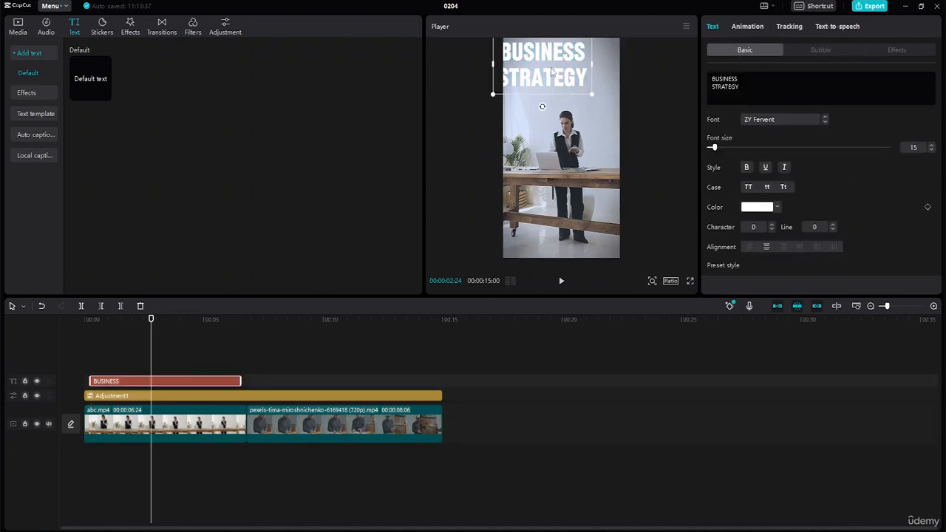
{"action": "left_click", "coordinate": [617, 110]}
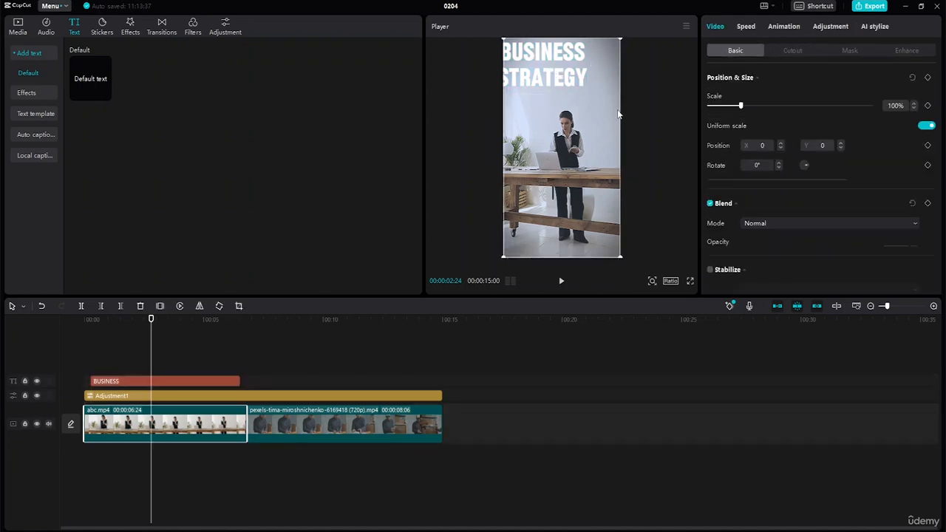
{"action": "left_click", "coordinate": [552, 75]}
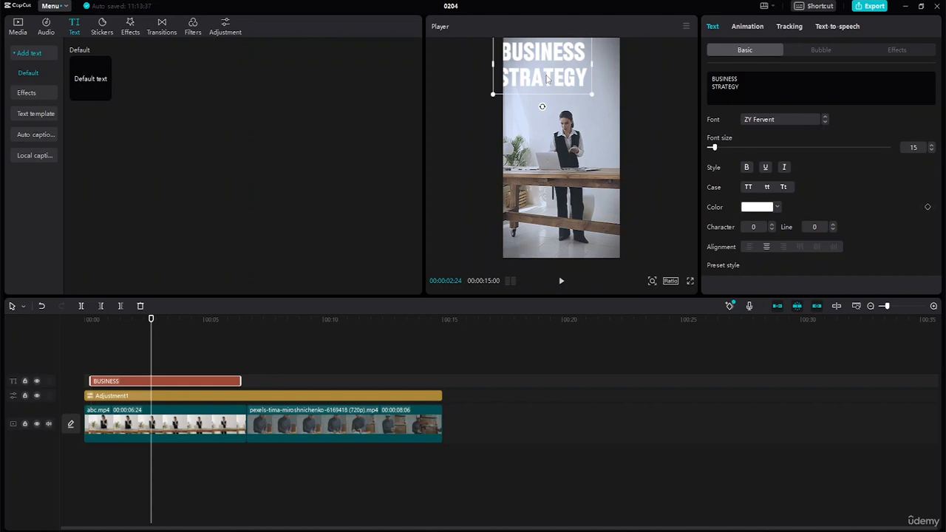
{"action": "double_click", "coordinate": [547, 79]}
{"action": "left_click", "coordinate": [552, 78]}
{"action": "left_click", "coordinate": [597, 99]}
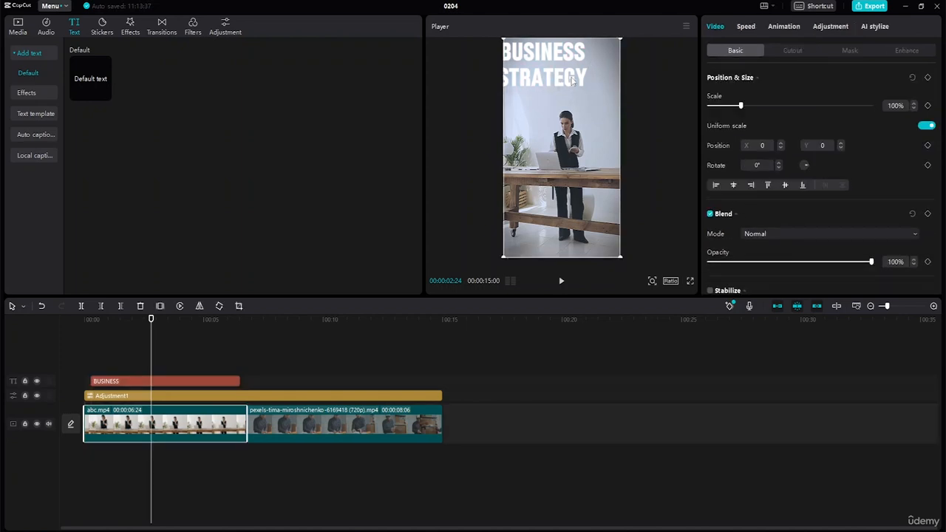
{"action": "left_click", "coordinate": [571, 79]}
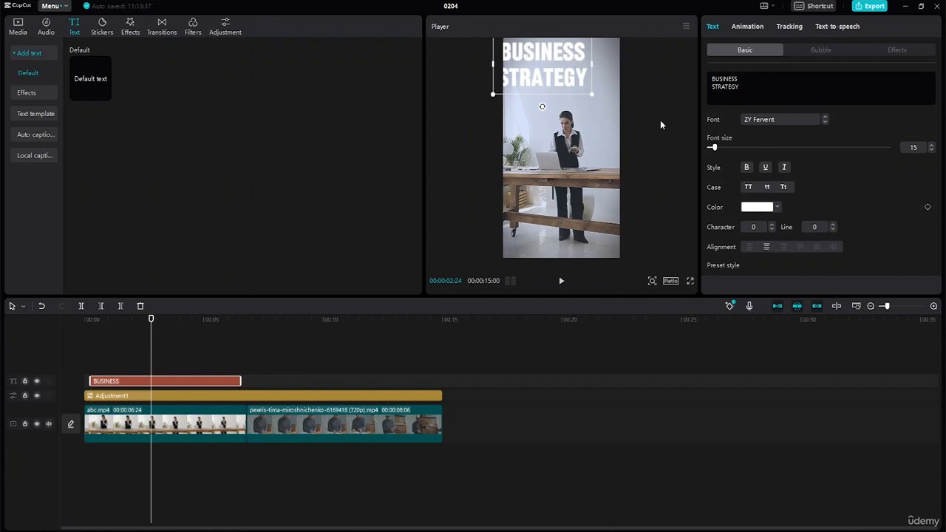
- Centre the BUSINESS STRATEGY title horizontally, fully inside the frame's upper part, and set its text colour to black (000000)
{"action": "left_click_drag", "start_coordinate": [562, 83], "coordinate": [580, 94]}
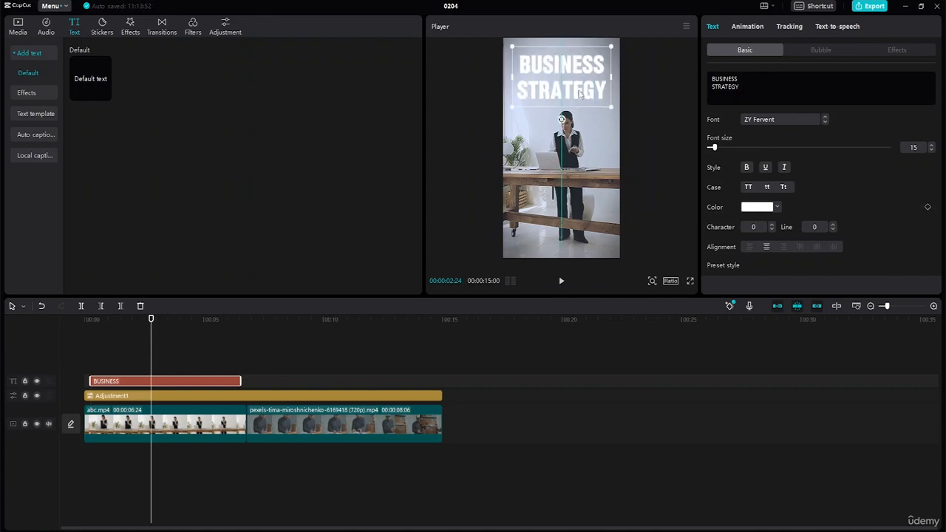
{"action": "left_click", "coordinate": [605, 144]}
{"action": "left_click", "coordinate": [560, 74]}
{"action": "left_click", "coordinate": [776, 208]}
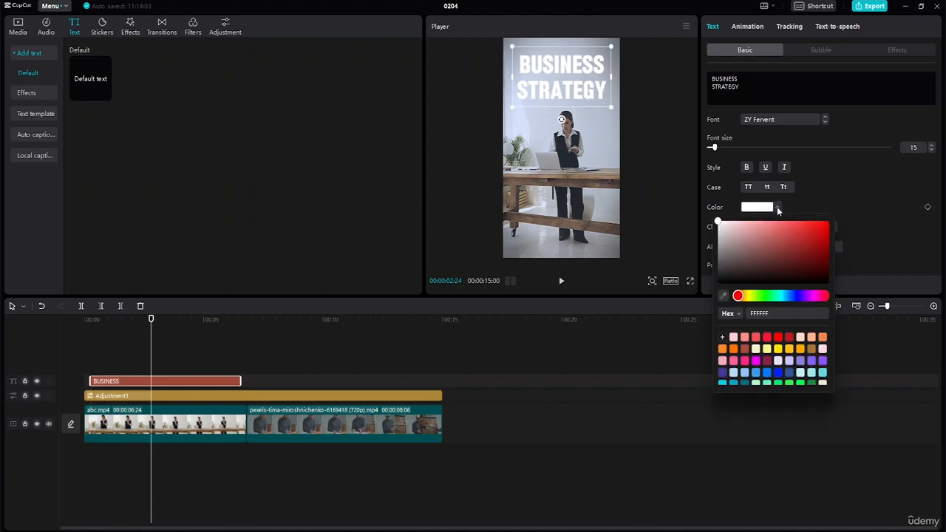
{"action": "left_click_drag", "start_coordinate": [717, 225], "coordinate": [718, 296]}
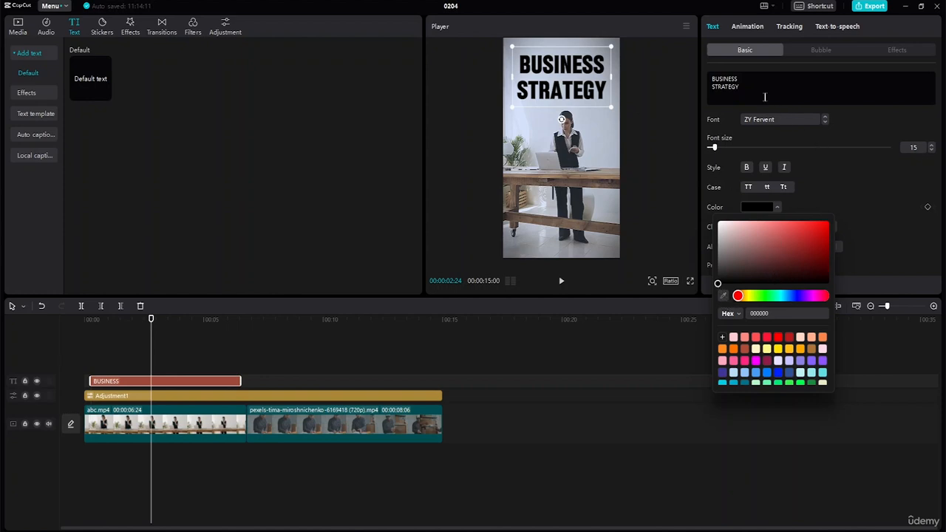
{"action": "left_click", "coordinate": [874, 290]}
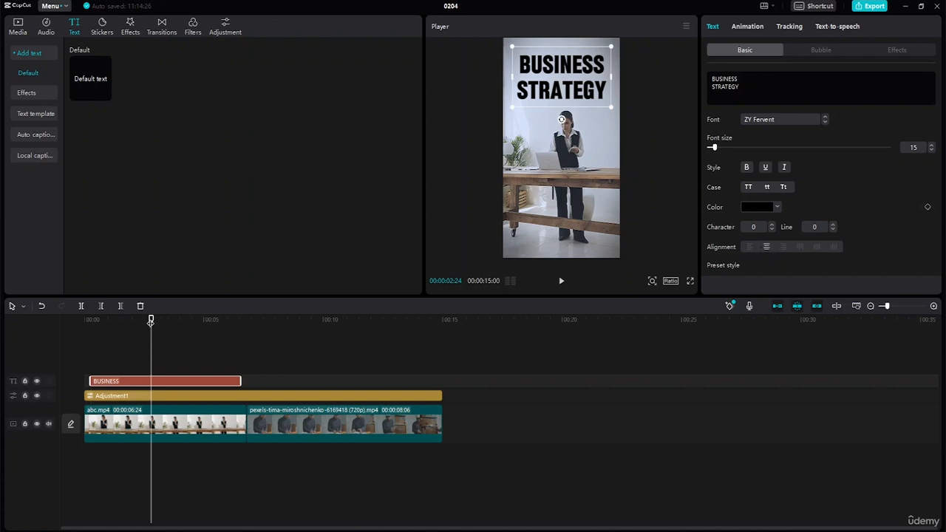
- Add an opacity keyframe of 0% to the BUSINESS STRATEGY title at its start, at 00:00:00:08
{"action": "left_click_drag", "start_coordinate": [151, 318], "coordinate": [214, 320]}
{"action": "left_click", "coordinate": [94, 319]}
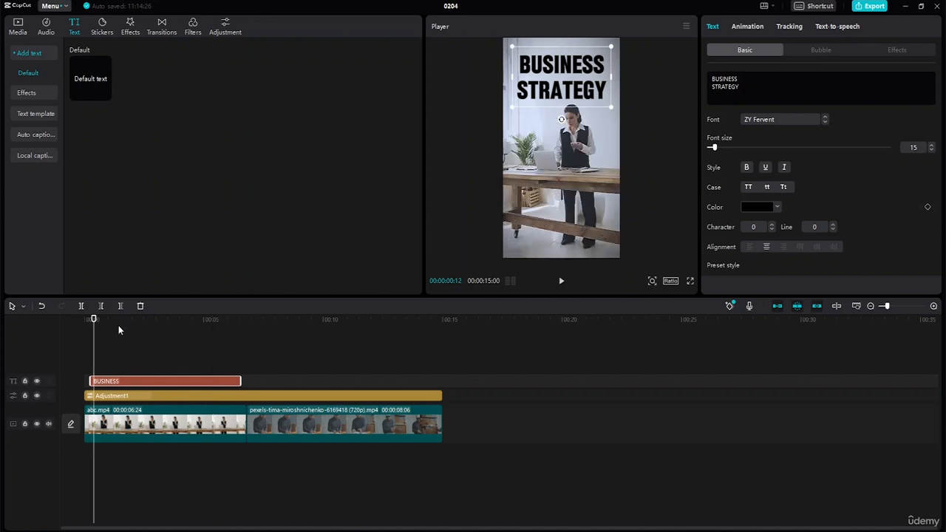
{"action": "left_click_drag", "start_coordinate": [95, 319], "coordinate": [196, 333]}
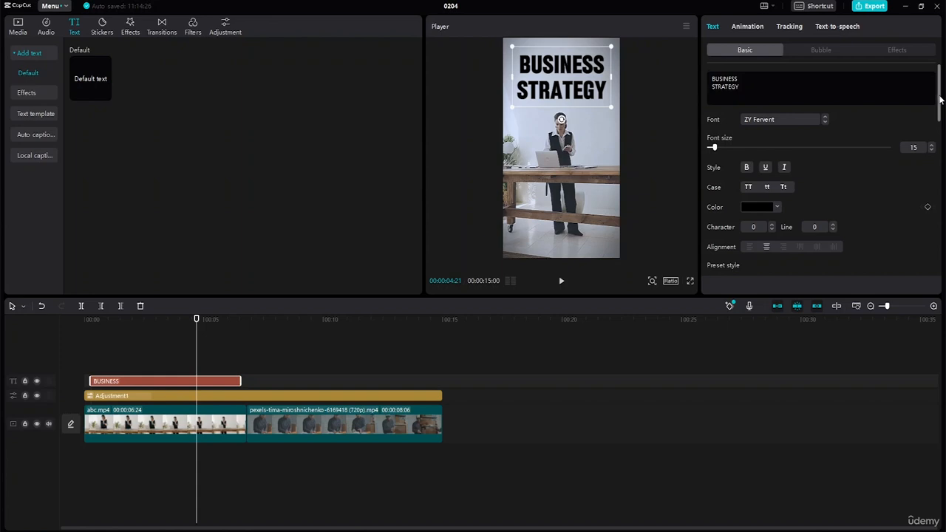
{"action": "scroll", "coordinate": [940, 99], "scroll_direction": "down", "scroll_amount": 5}
{"action": "scroll", "coordinate": [820, 177], "scroll_direction": "down", "scroll_amount": 2}
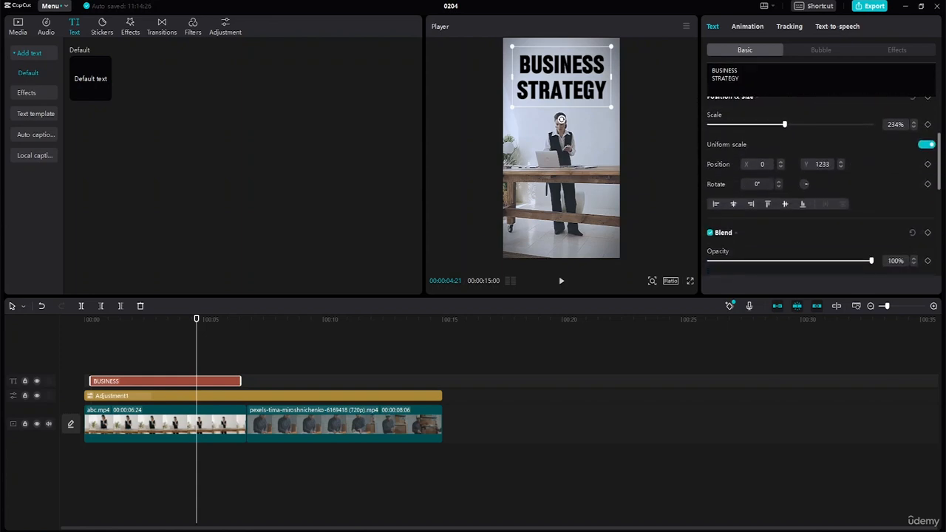
{"action": "scroll", "coordinate": [820, 181], "scroll_direction": "down", "scroll_amount": 1}
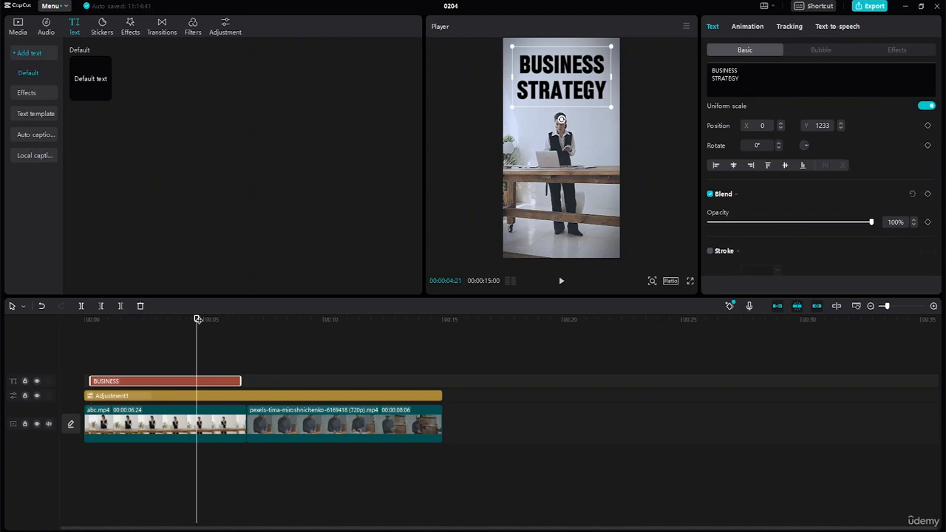
{"action": "left_click_drag", "start_coordinate": [198, 318], "coordinate": [89, 318]}
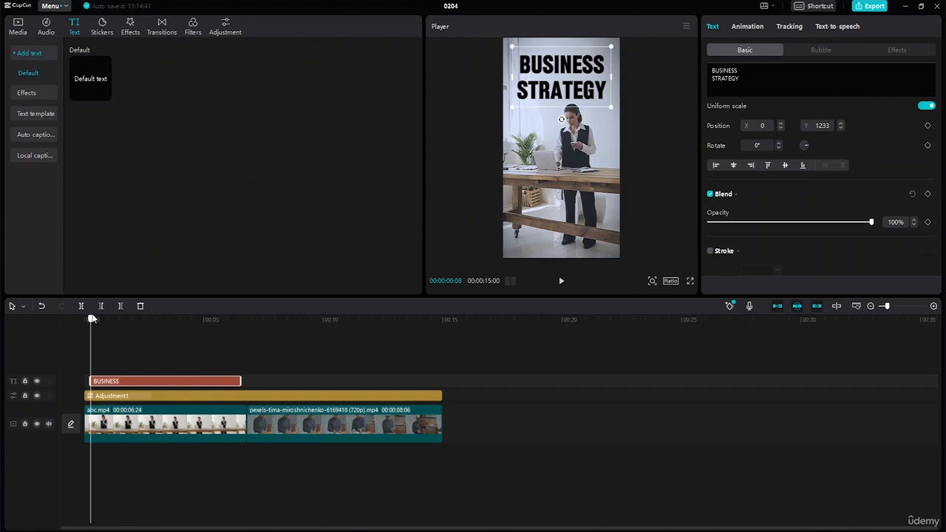
{"action": "left_click", "coordinate": [928, 221]}
{"action": "left_click_drag", "start_coordinate": [870, 221], "coordinate": [660, 224]}
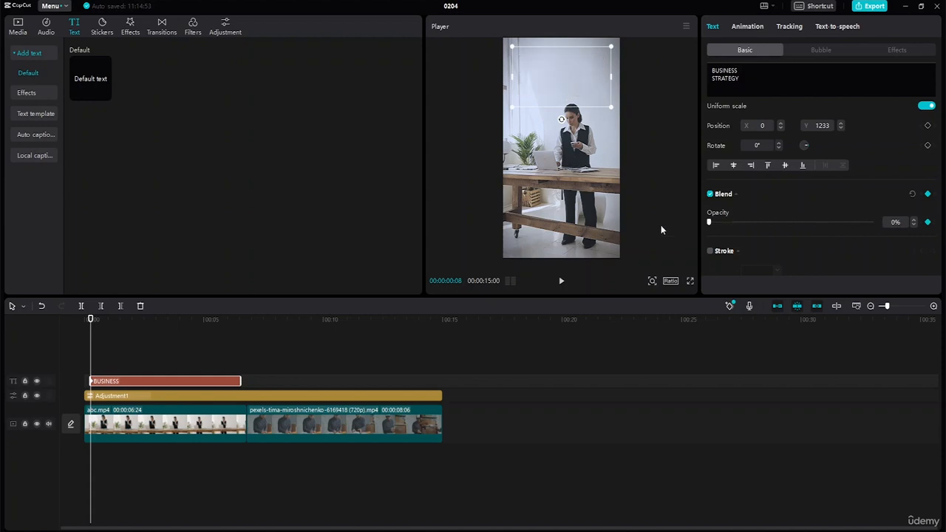
{"action": "left_click", "coordinate": [660, 225]}
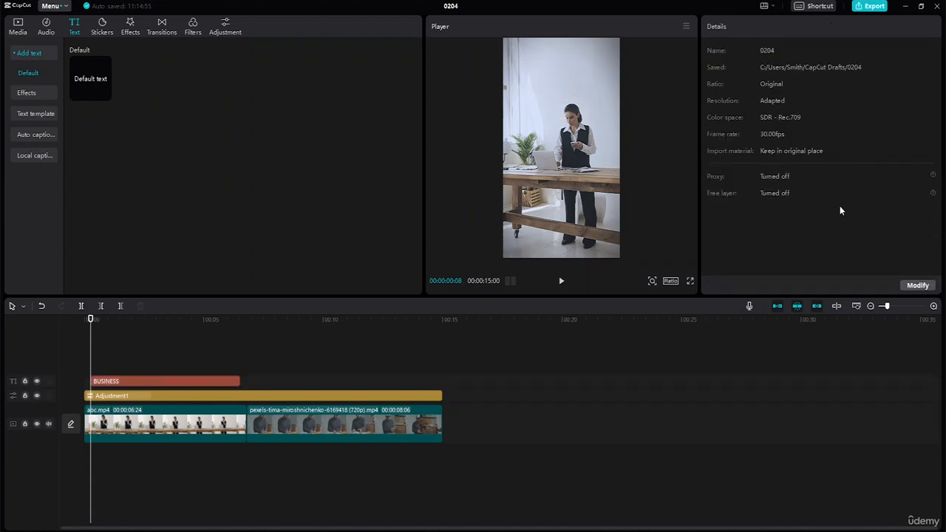
- Complete the title's fade-in with an opacity keyframe of 100% at 00:00:01:15
{"action": "left_click", "coordinate": [174, 383]}
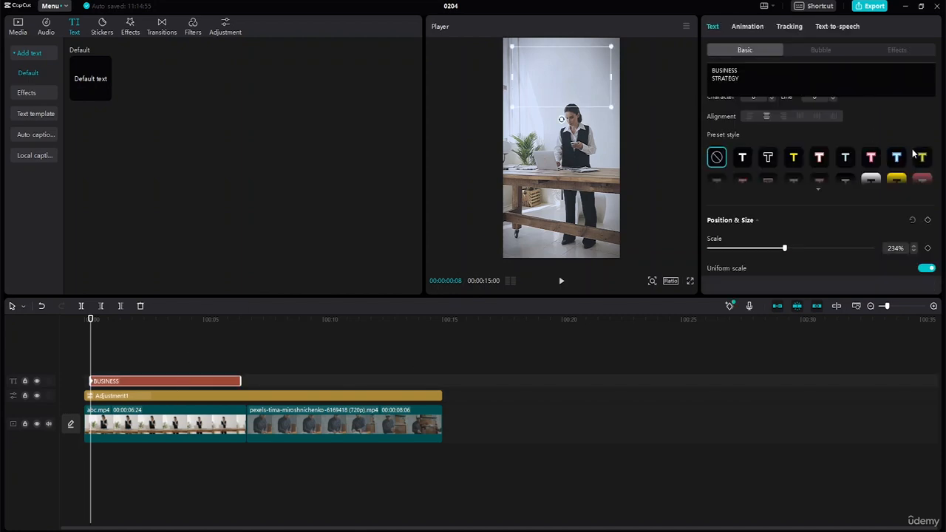
{"action": "left_click_drag", "start_coordinate": [940, 144], "coordinate": [943, 196]}
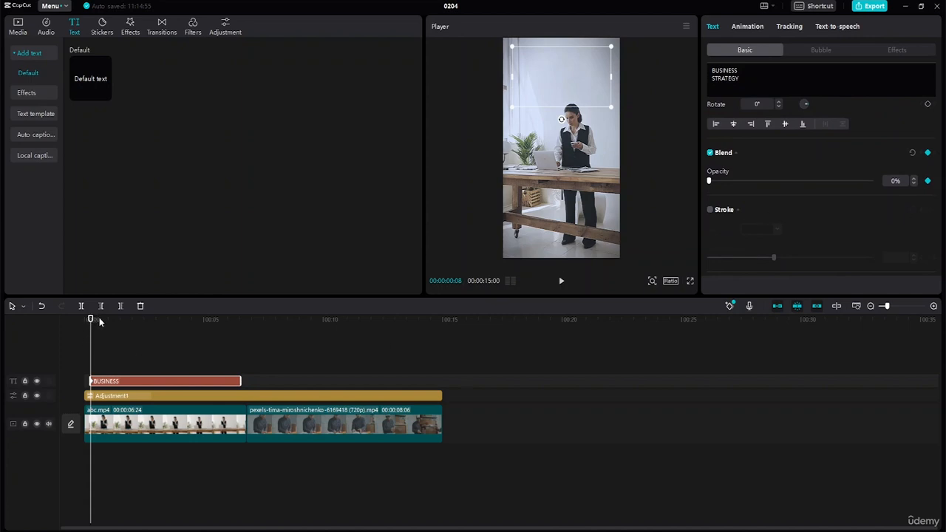
{"action": "left_click_drag", "start_coordinate": [90, 319], "coordinate": [120, 326]}
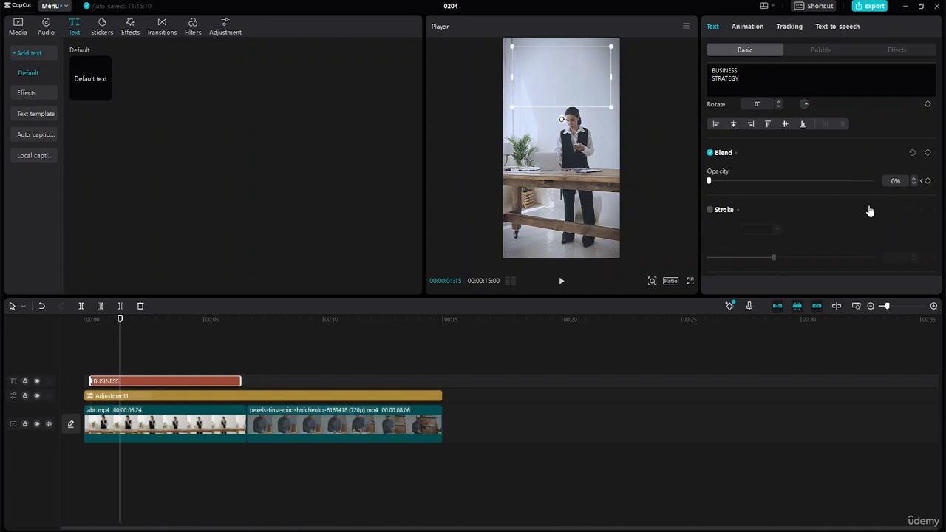
{"action": "left_click_drag", "start_coordinate": [709, 184], "coordinate": [865, 195]}
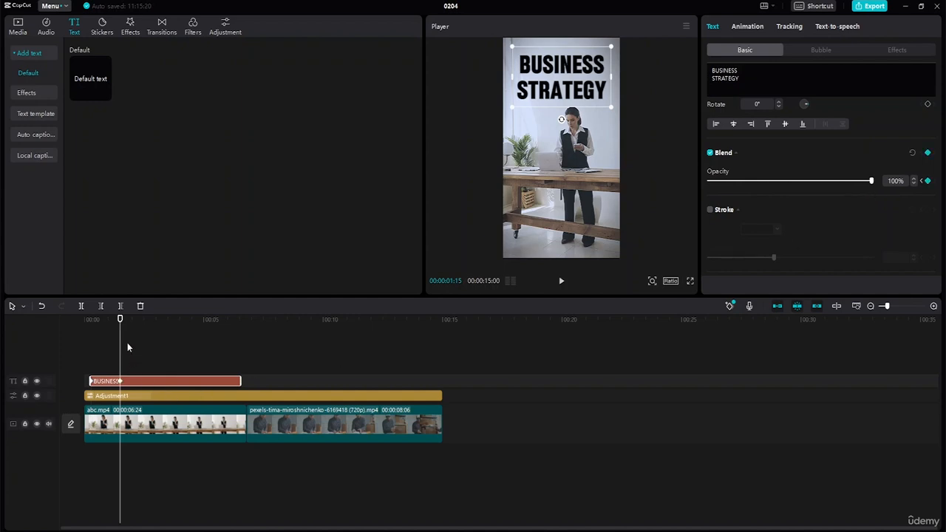
- Fade the title out with opacity keyframes of 100% at 00:00:05:03 and 0% at its end, at 00:00:06:16
{"action": "left_click_drag", "start_coordinate": [126, 320], "coordinate": [207, 333]}
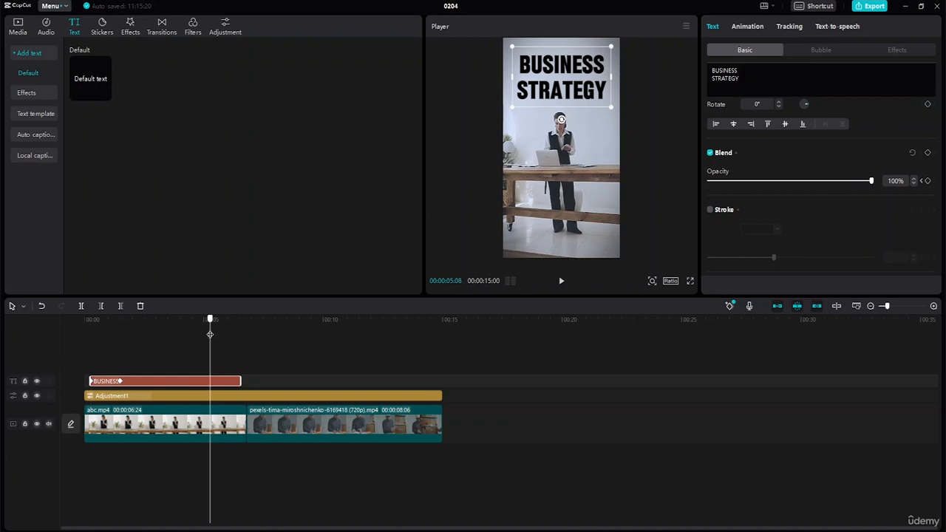
{"action": "left_click", "coordinate": [928, 183]}
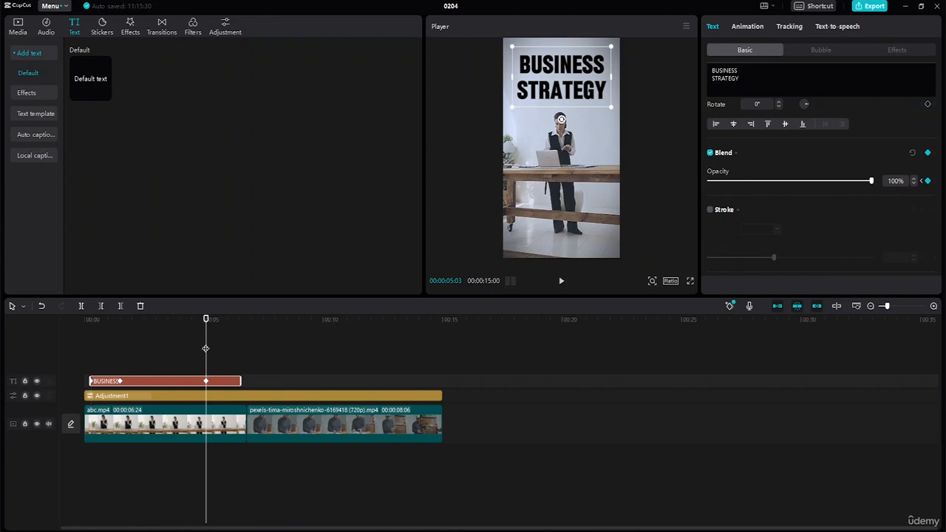
{"action": "left_click_drag", "start_coordinate": [207, 319], "coordinate": [238, 319]}
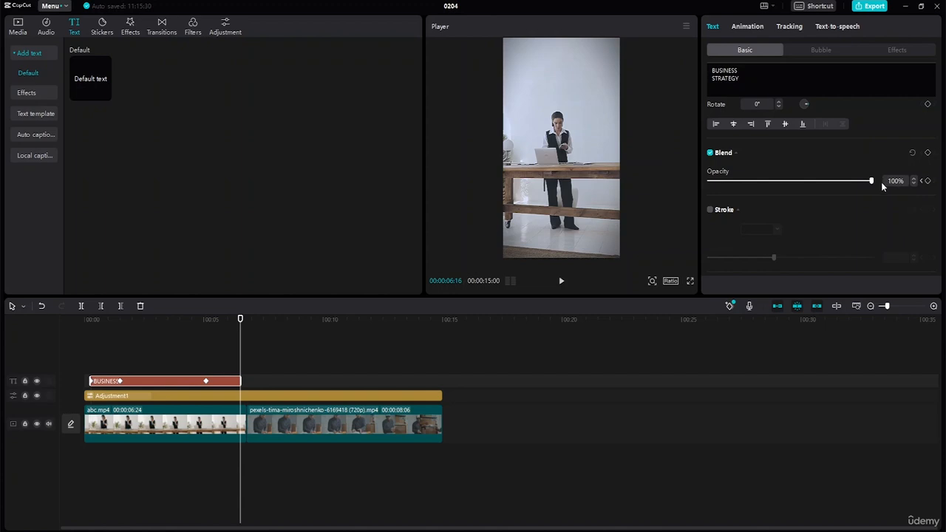
{"action": "left_click_drag", "start_coordinate": [871, 183], "coordinate": [662, 187]}
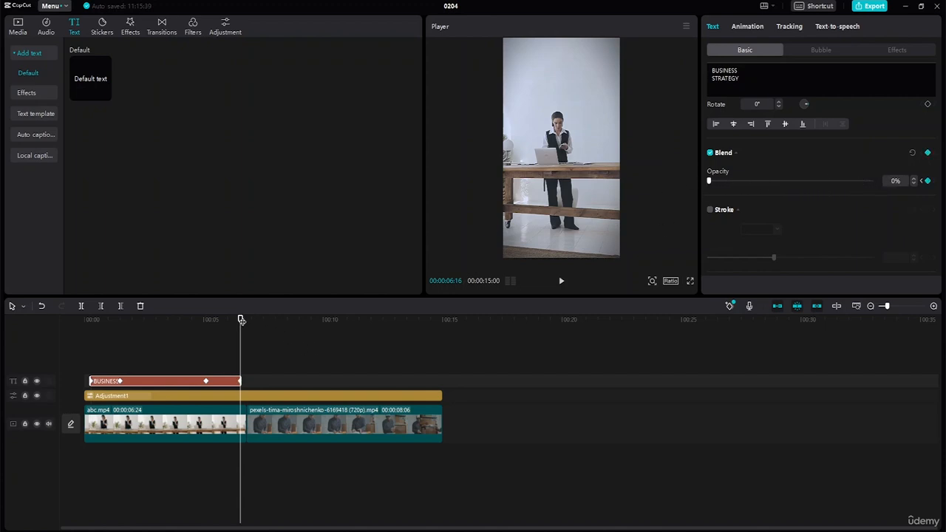
{"action": "left_click_drag", "start_coordinate": [240, 323], "coordinate": [52, 311]}
{"action": "left_click", "coordinate": [562, 285]}
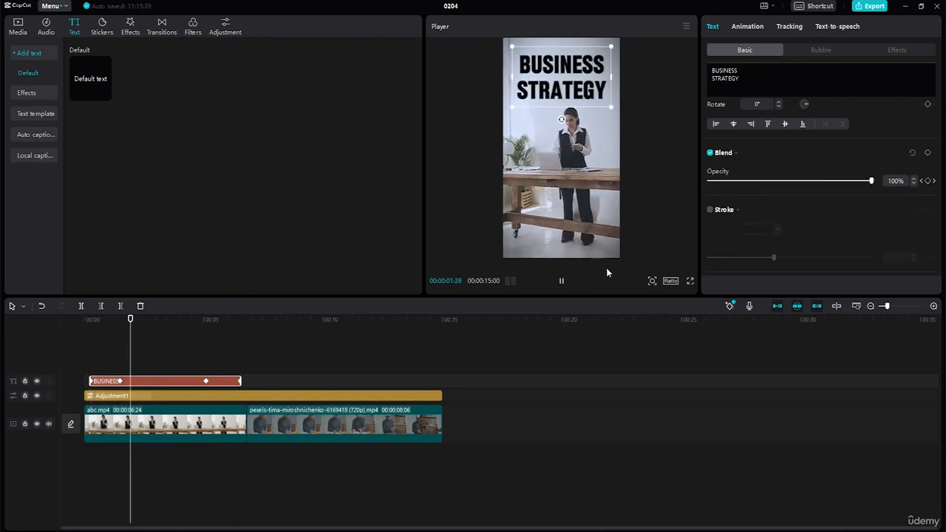
{"action": "left_click", "coordinate": [874, 181]}
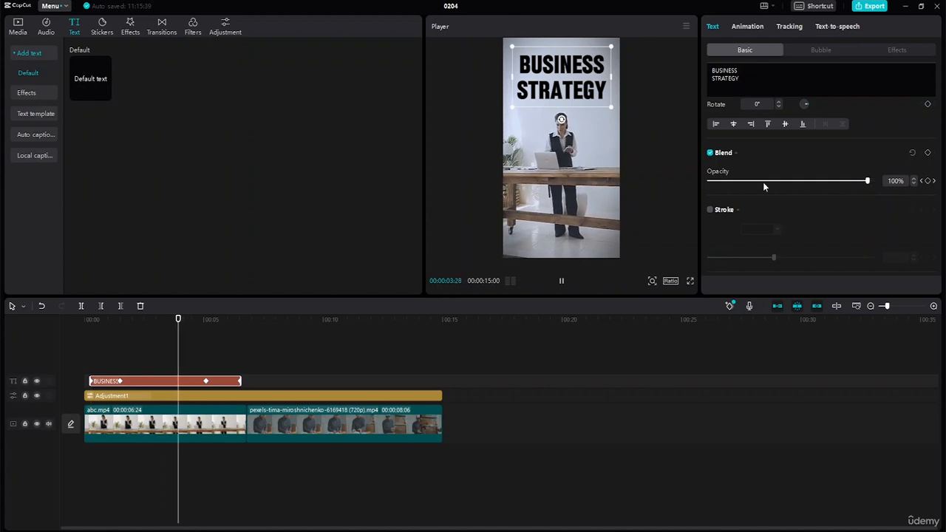
{"action": "left_click_drag", "start_coordinate": [762, 182], "coordinate": [625, 212]}
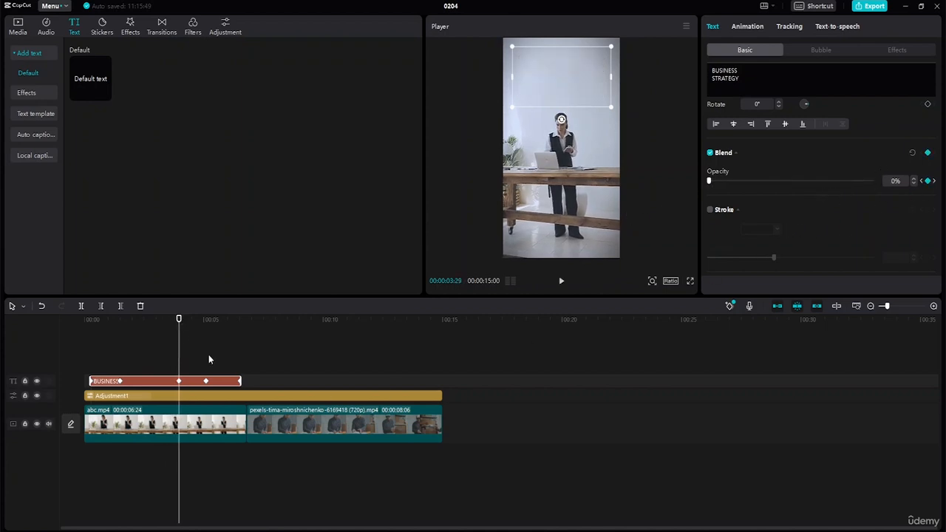
{"action": "key", "text": "ctrl+z"}
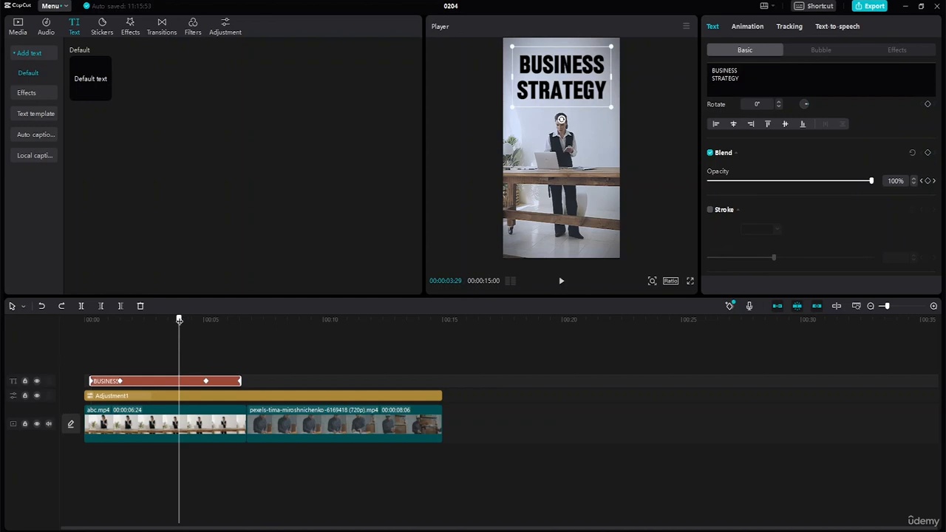
- Play the sequence from the beginning to check the title's fade-in
{"action": "left_click_drag", "start_coordinate": [179, 319], "coordinate": [56, 312]}
{"action": "key", "text": "space"}
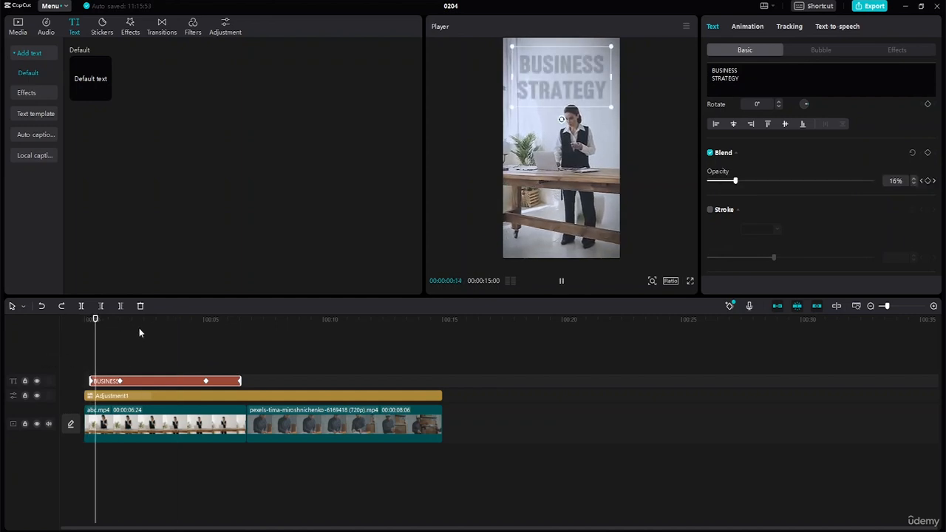
{"action": "key", "text": "space"}
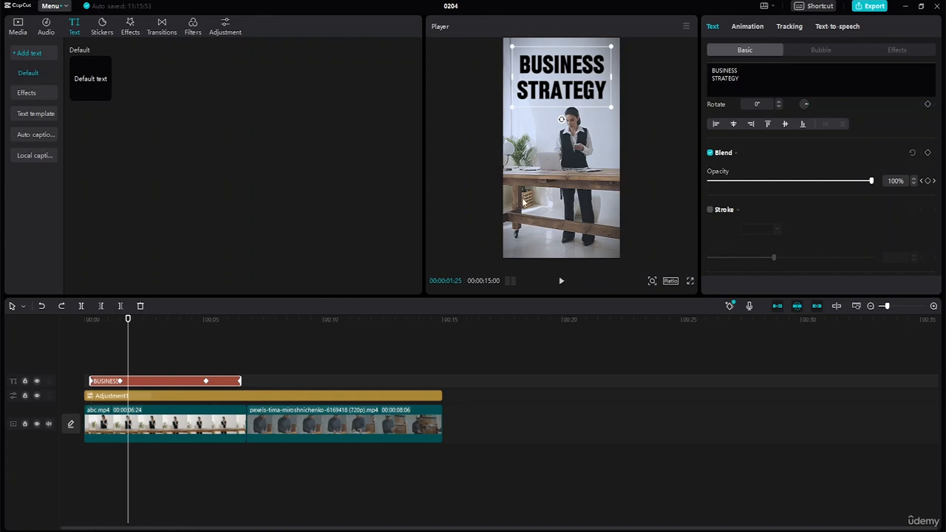
- Add a second default text on the title's track, spanning nearly all of the second clip, and place it near the frame's upper edge
{"action": "left_click", "coordinate": [94, 87]}
{"action": "left_click", "coordinate": [105, 93]}
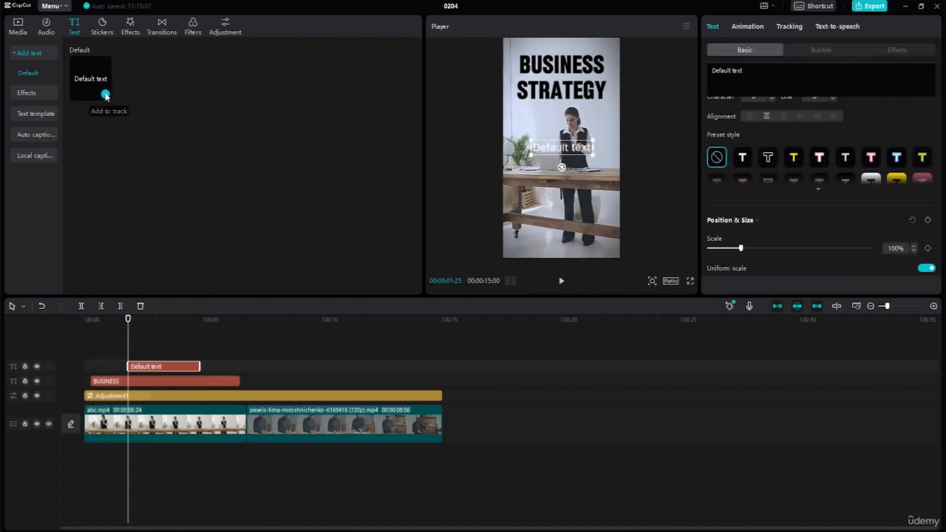
{"action": "left_click_drag", "start_coordinate": [165, 366], "coordinate": [322, 384]}
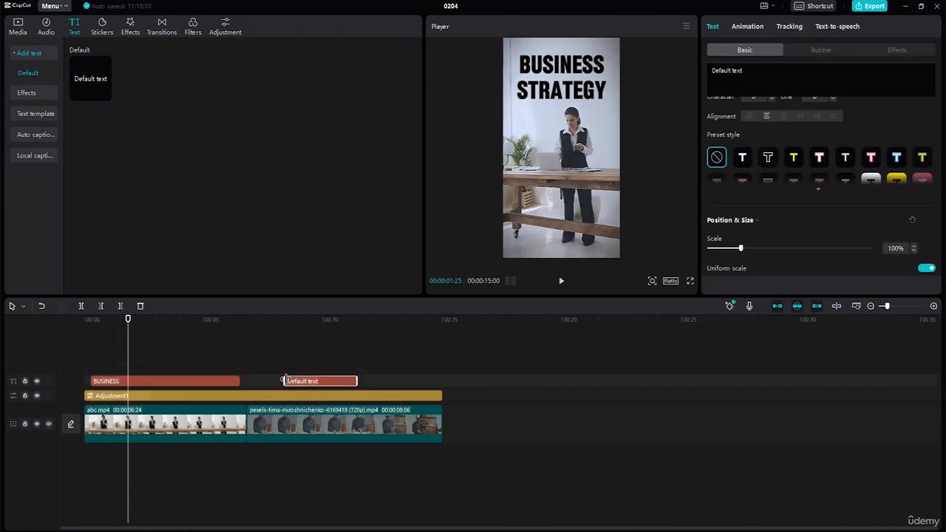
{"action": "left_click_drag", "start_coordinate": [284, 381], "coordinate": [255, 383]}
{"action": "left_click_drag", "start_coordinate": [355, 377], "coordinate": [427, 378]}
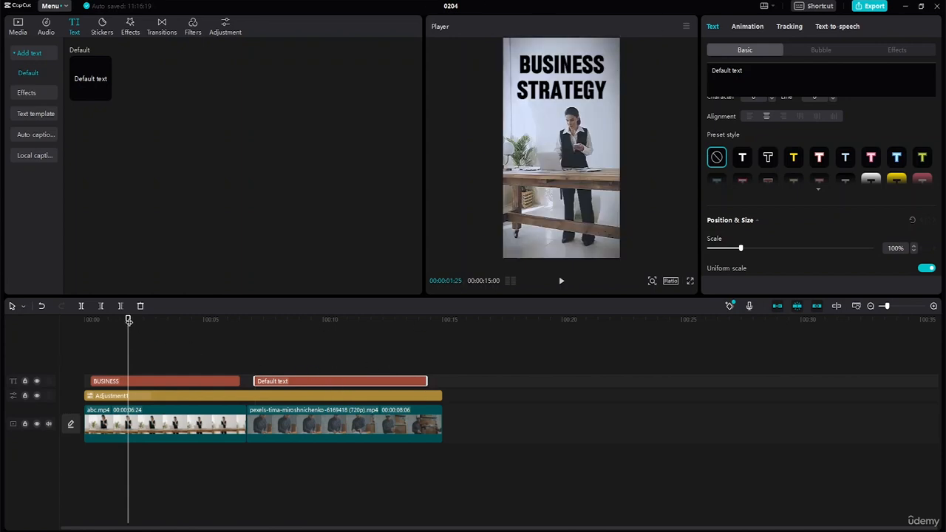
{"action": "left_click_drag", "start_coordinate": [128, 320], "coordinate": [289, 321]}
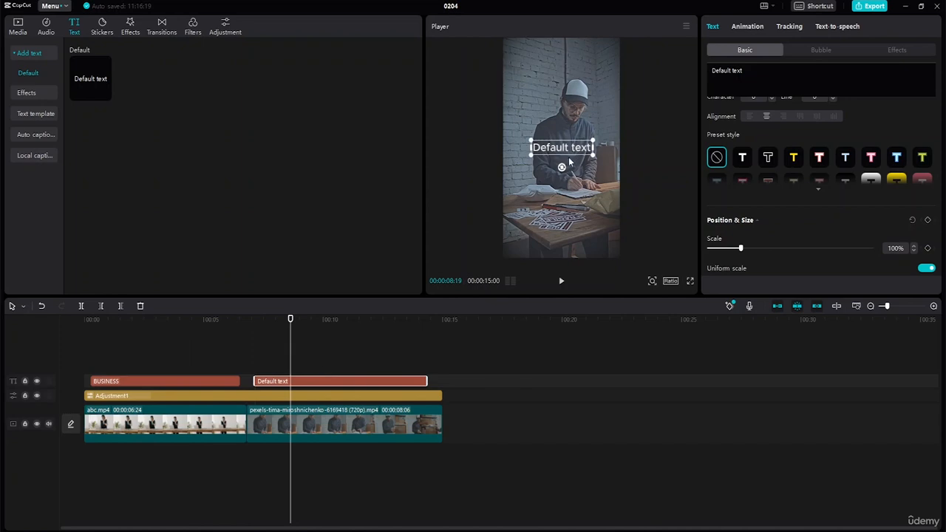
{"action": "left_click_drag", "start_coordinate": [567, 148], "coordinate": [567, 66]}
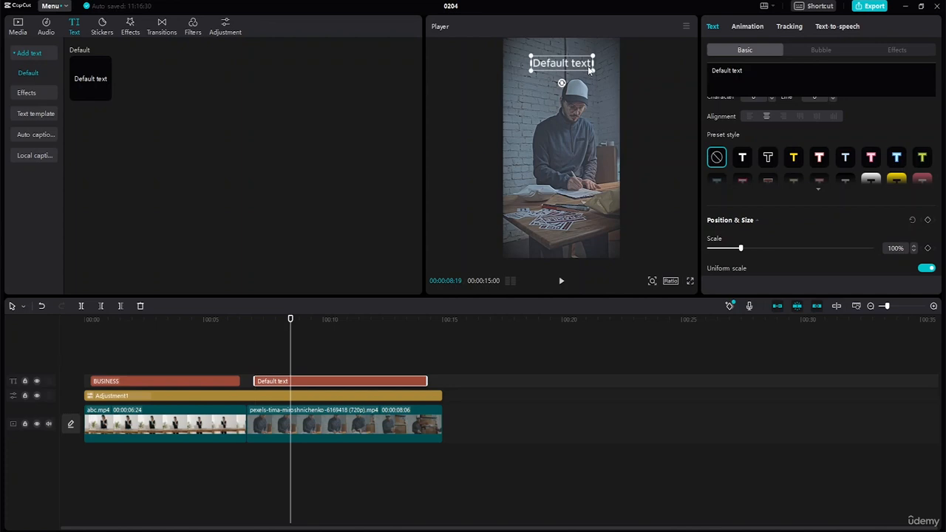
- Replace the second text's default wording with MARKETTING AND STRATEGIC HELP
{"action": "double_click", "coordinate": [590, 69]}
{"action": "key", "text": "BackSpace"}
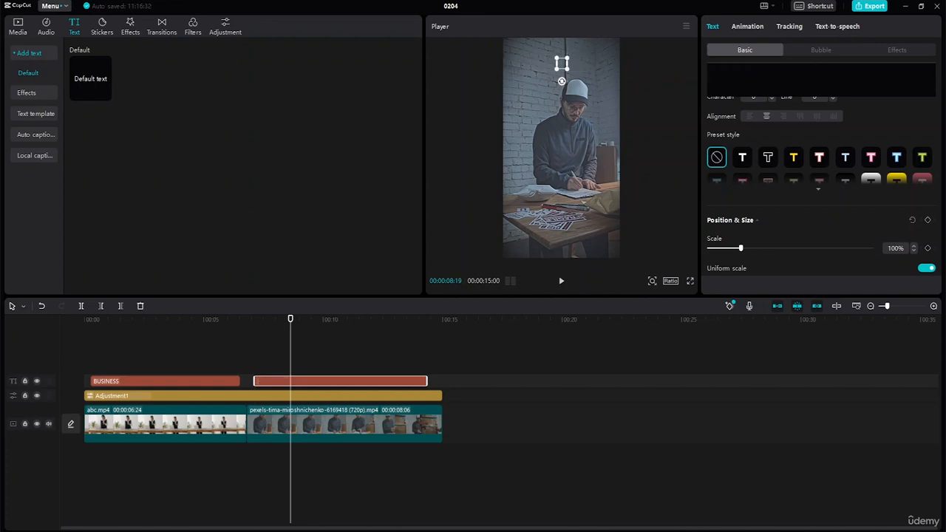
{"action": "type", "text": "MARKETTIN"}
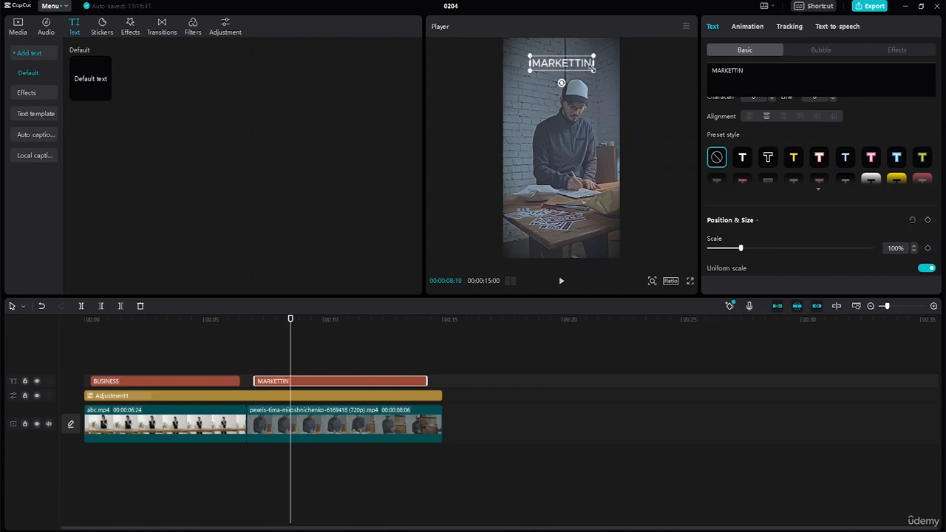
{"action": "type", "text": "G AND S"}
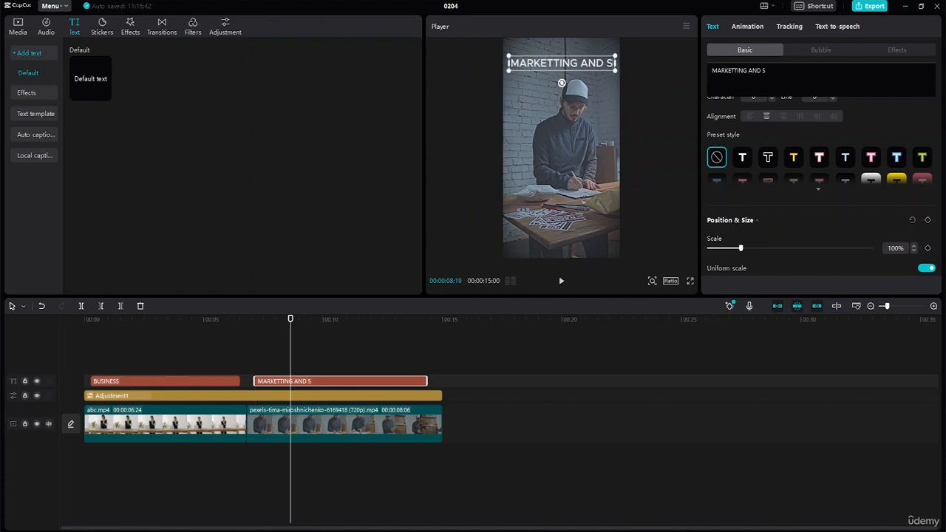
{"action": "type", "text": "TRATEG"}
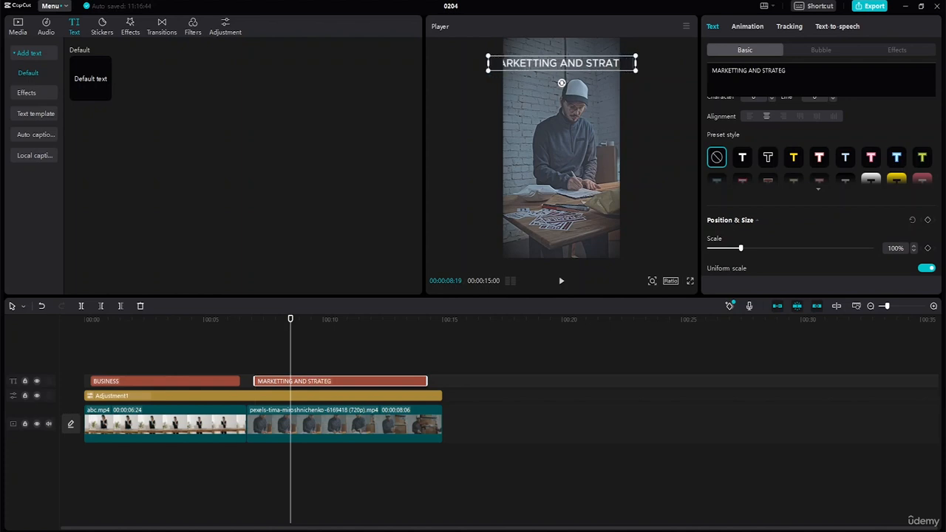
{"action": "type", "text": "IC HELP"}
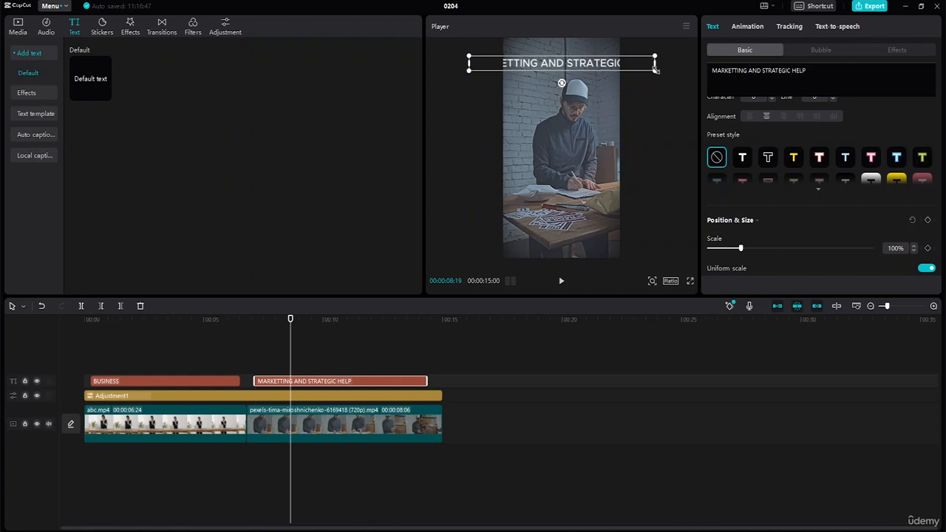
- Scale the MARKETTING AND STRATEGIC HELP text down to 58% so it fits the frame's width and raise it to Y 1556
{"action": "left_click_drag", "start_coordinate": [654, 62], "coordinate": [620, 64]}
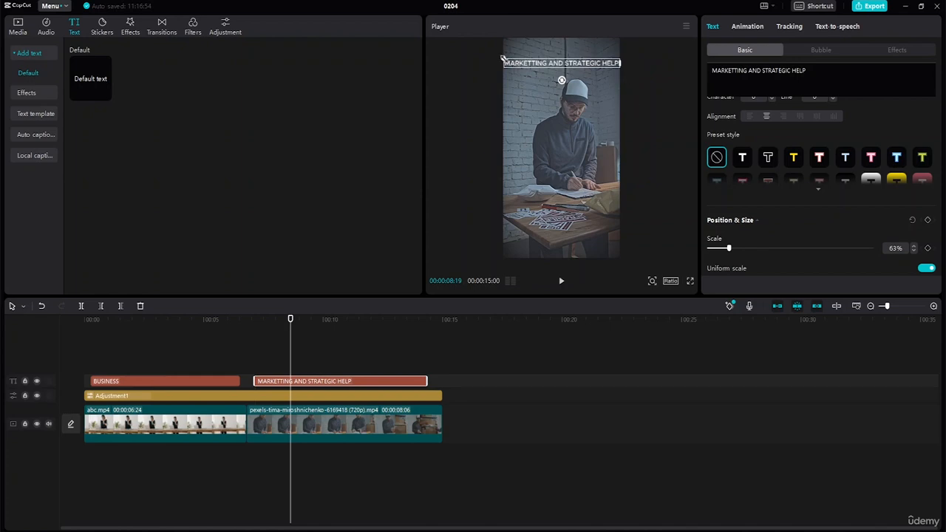
{"action": "left_click_drag", "start_coordinate": [503, 58], "coordinate": [507, 59]}
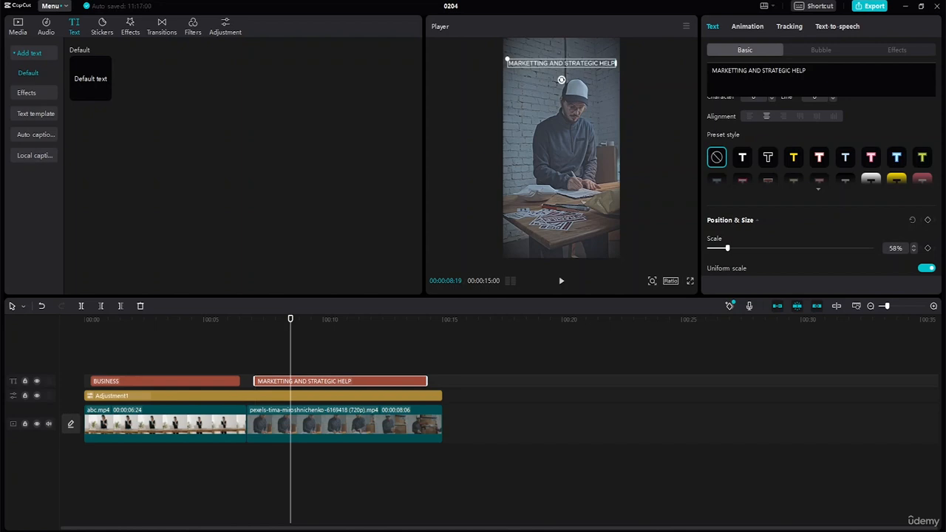
{"action": "left_click", "coordinate": [583, 69]}
{"action": "left_click", "coordinate": [575, 64]}
{"action": "left_click_drag", "start_coordinate": [566, 61], "coordinate": [566, 60]}
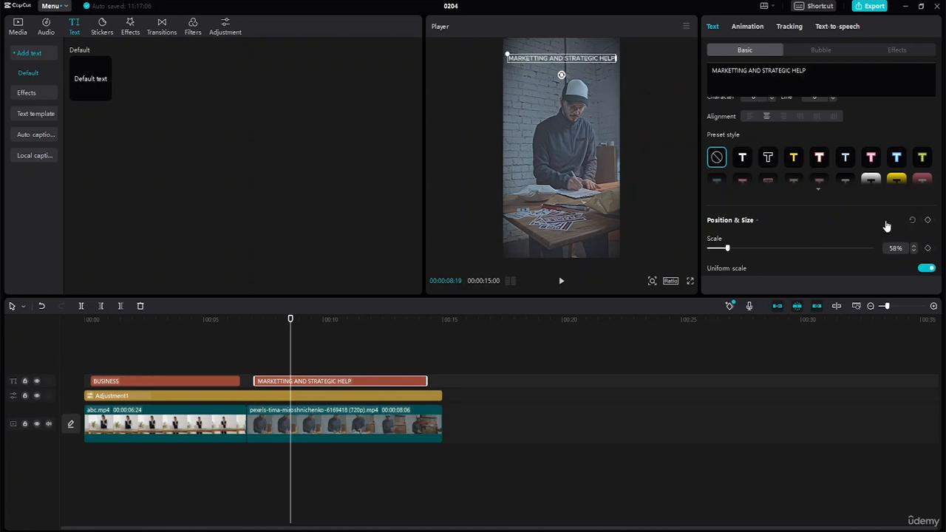
- Turn on a black background behind the MARKETTING AND STRATEGIC HELP text
{"action": "scroll", "coordinate": [940, 180], "scroll_direction": "down", "scroll_amount": 3}
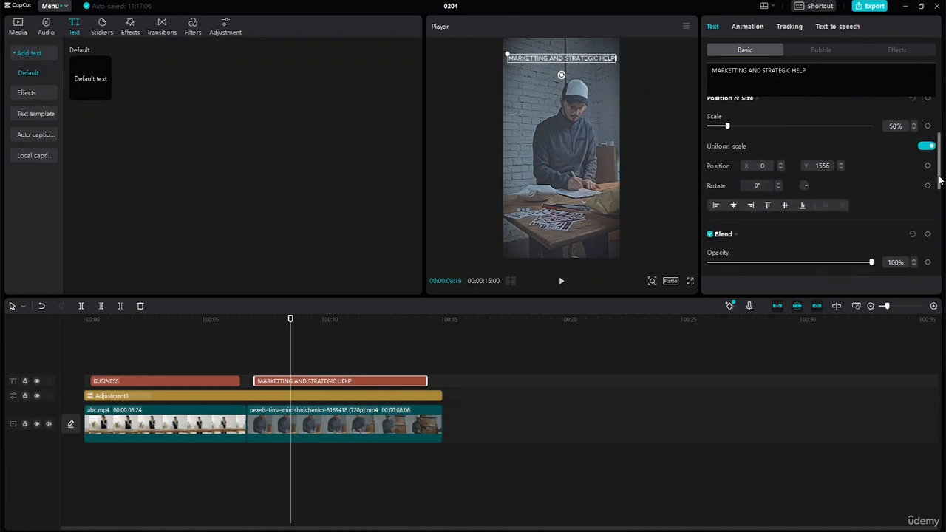
{"action": "left_click_drag", "start_coordinate": [941, 180], "coordinate": [930, 271]}
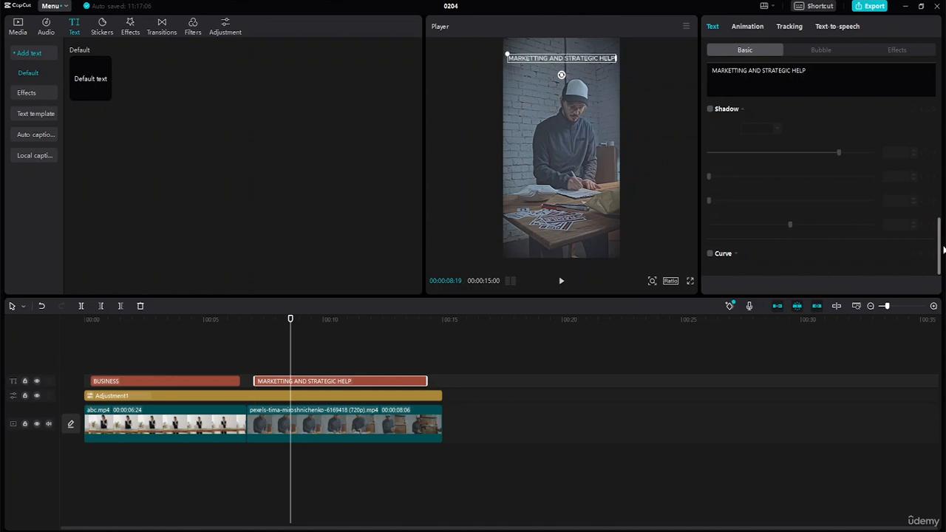
{"action": "left_click_drag", "start_coordinate": [940, 245], "coordinate": [940, 205]}
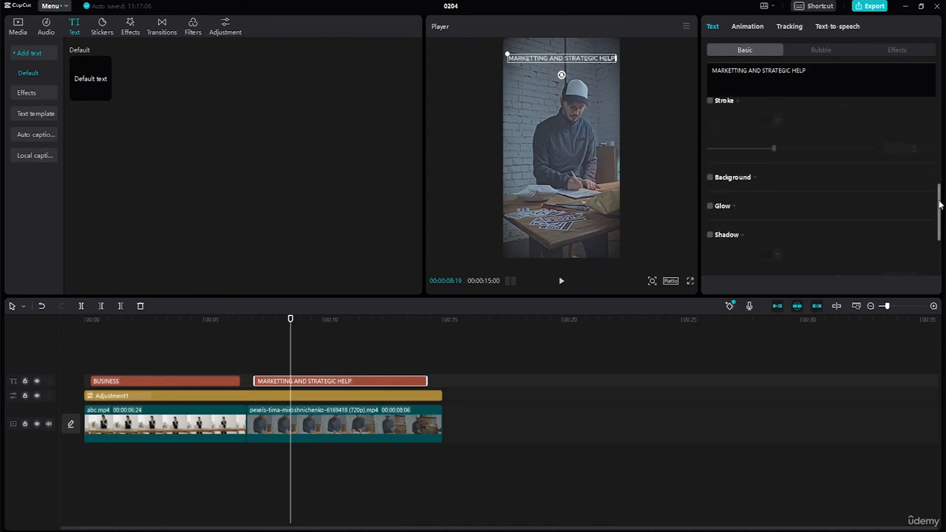
{"action": "left_click", "coordinate": [711, 178]}
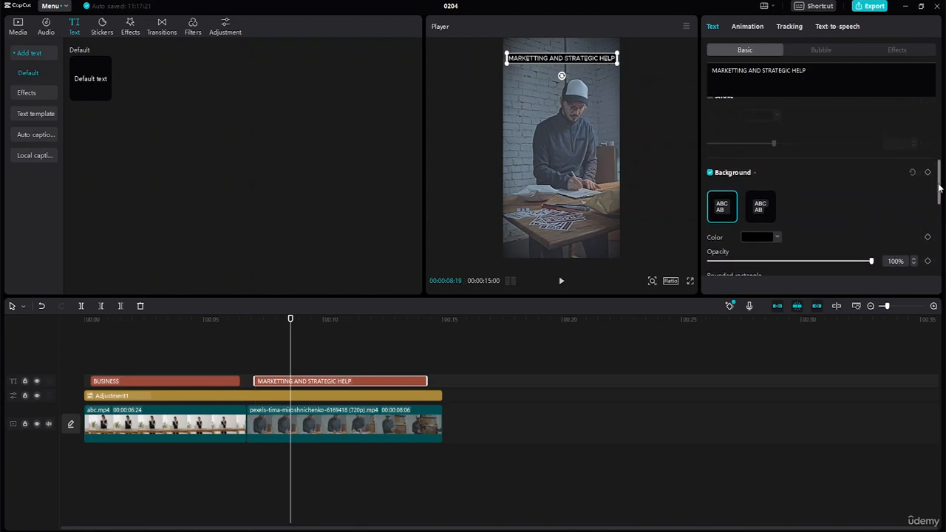
{"action": "left_click_drag", "start_coordinate": [939, 185], "coordinate": [940, 207]}
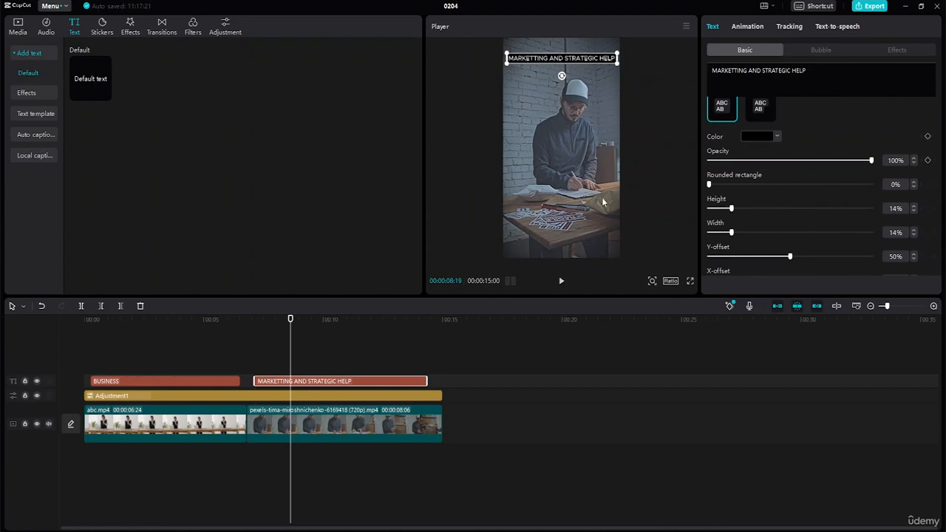
{"action": "left_click", "coordinate": [643, 191]}
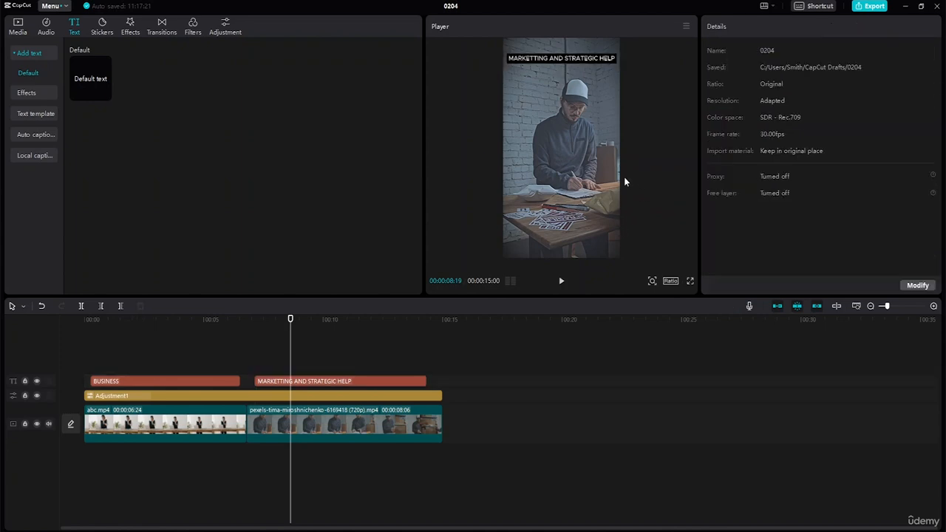
{"action": "key", "text": "ctrl+equal"}
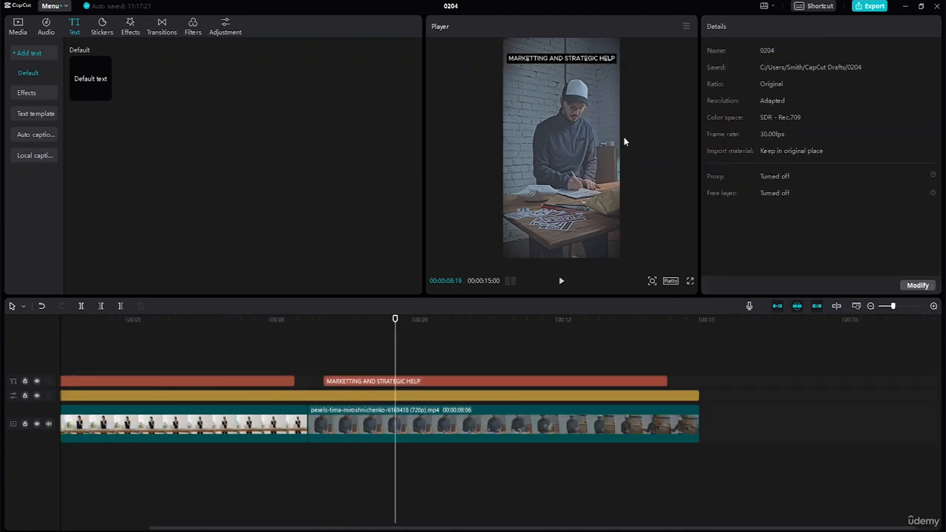
{"action": "left_click", "coordinate": [482, 465]}
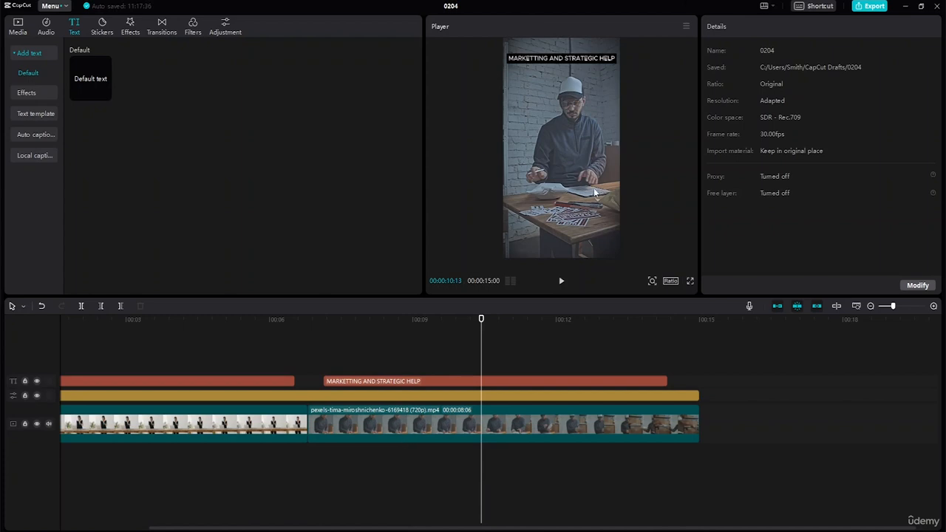
- Set the background of the MARKETTING AND STRATEGIC HELP text to 19% height, 24% width and 35% Y-offset
{"action": "left_click", "coordinate": [580, 59]}
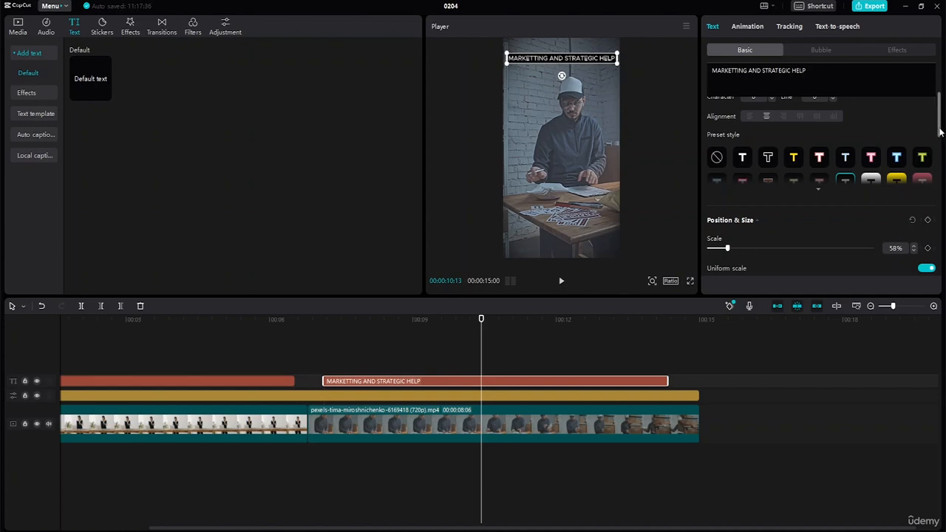
{"action": "left_click_drag", "start_coordinate": [940, 131], "coordinate": [937, 241]}
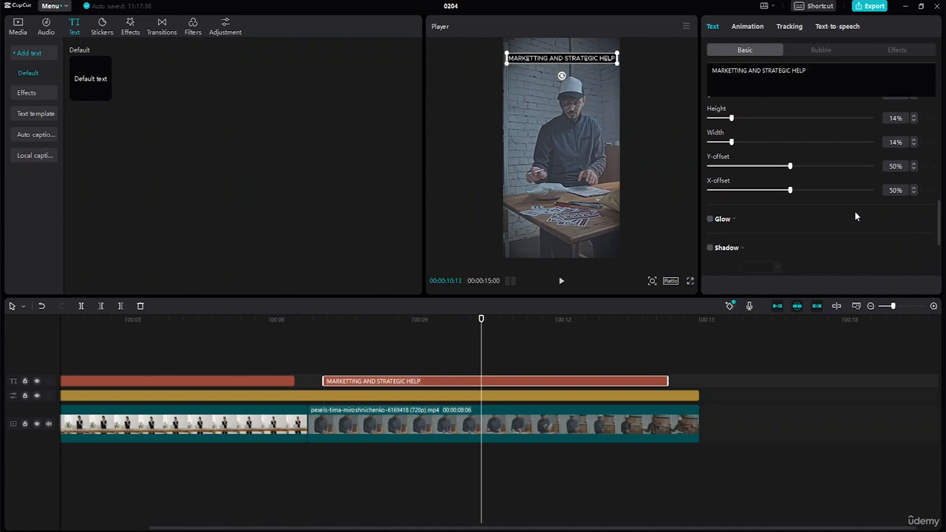
{"action": "left_click_drag", "start_coordinate": [787, 190], "coordinate": [764, 174]}
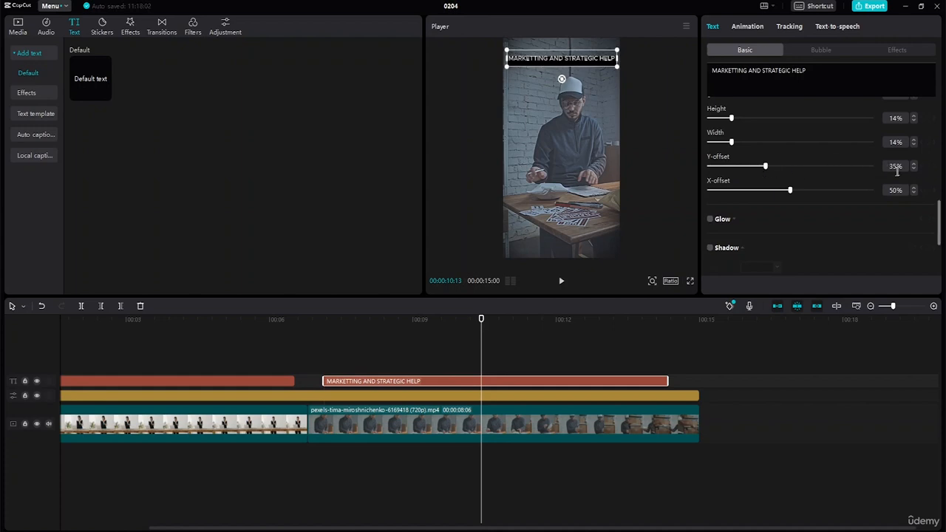
{"action": "left_click_drag", "start_coordinate": [732, 142], "coordinate": [739, 120]}
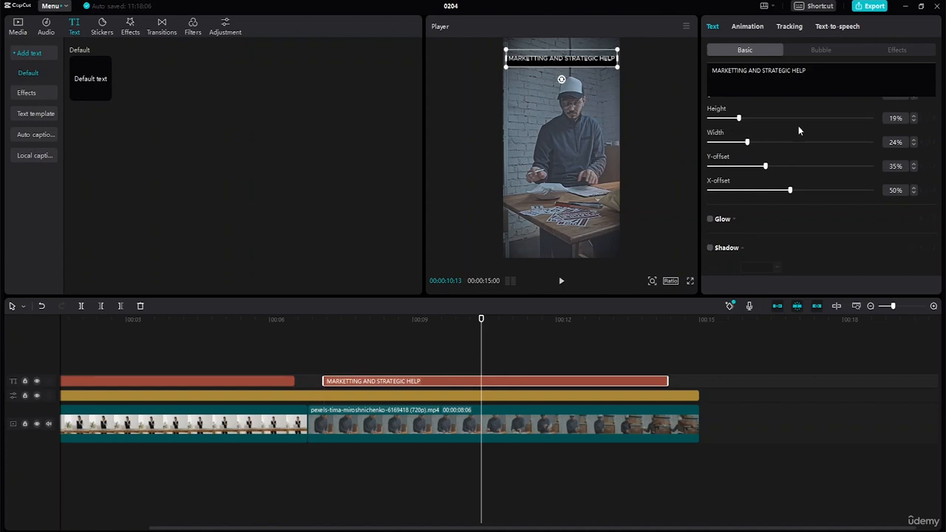
{"action": "left_click", "coordinate": [612, 95]}
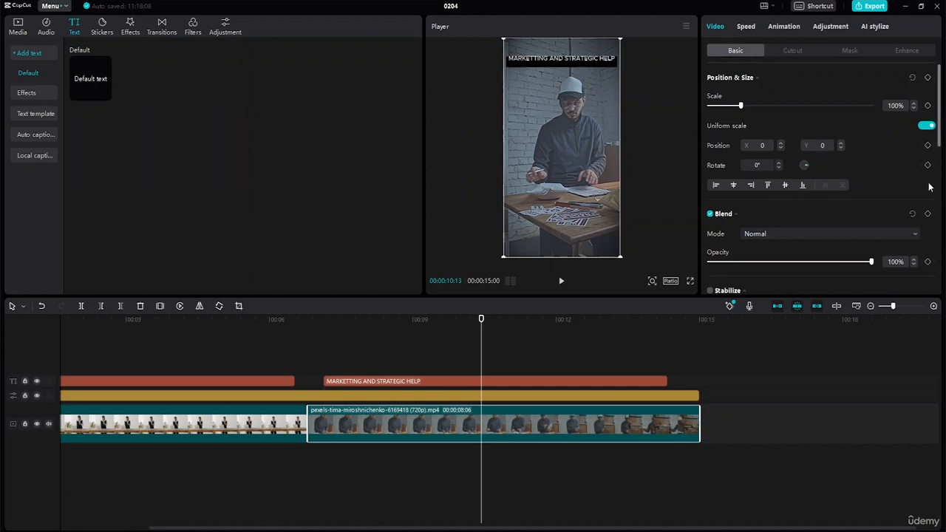
{"action": "left_click_drag", "start_coordinate": [939, 143], "coordinate": [930, 106]}
{"action": "left_click_drag", "start_coordinate": [939, 124], "coordinate": [925, 159]}
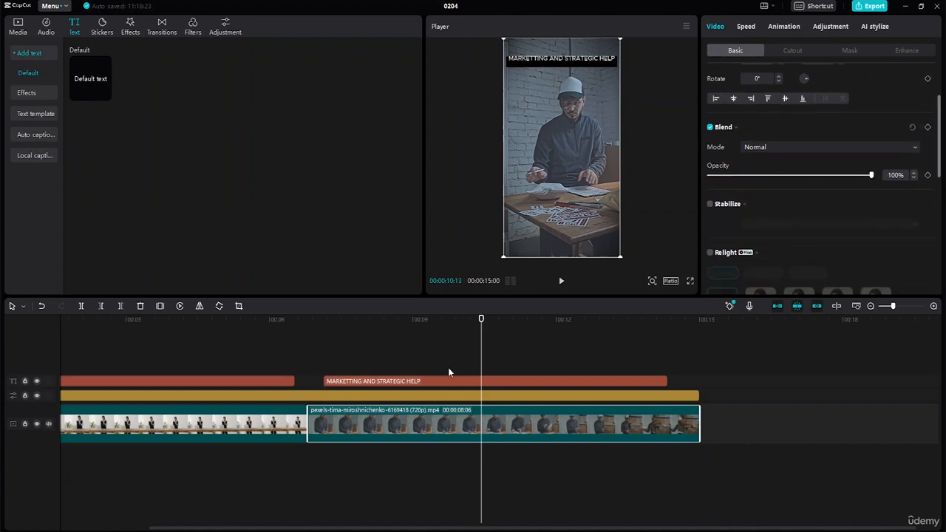
{"action": "left_click_drag", "start_coordinate": [481, 320], "coordinate": [325, 327]}
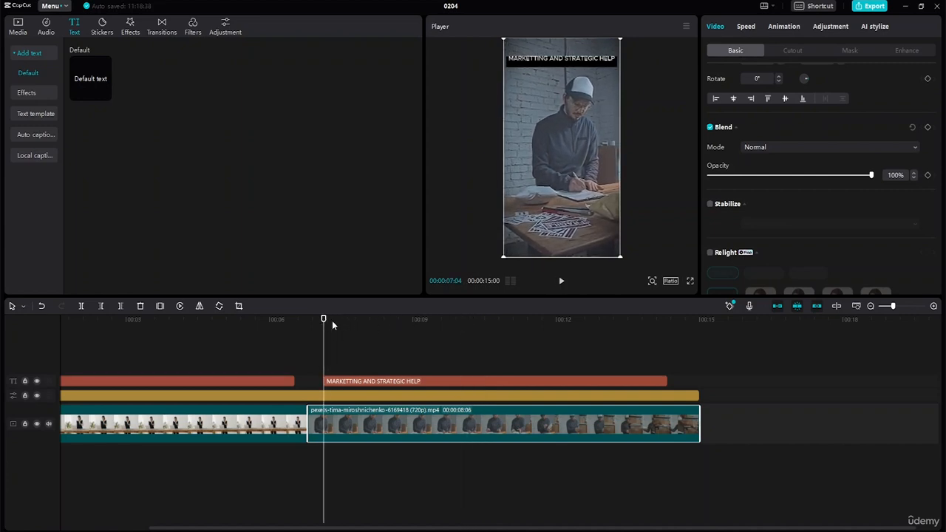
{"action": "left_click", "coordinate": [927, 175]}
{"action": "left_click_drag", "start_coordinate": [870, 175], "coordinate": [704, 186]}
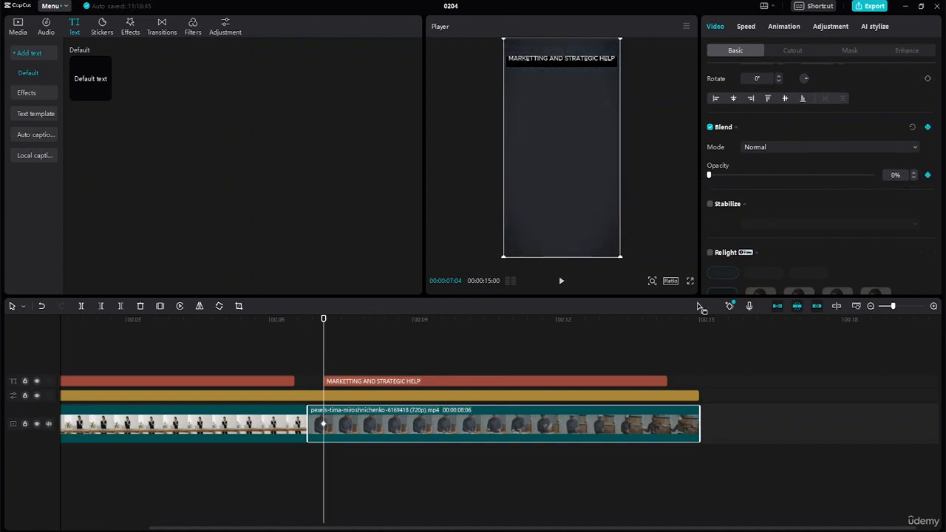
{"action": "key", "text": "ctrl+z"}
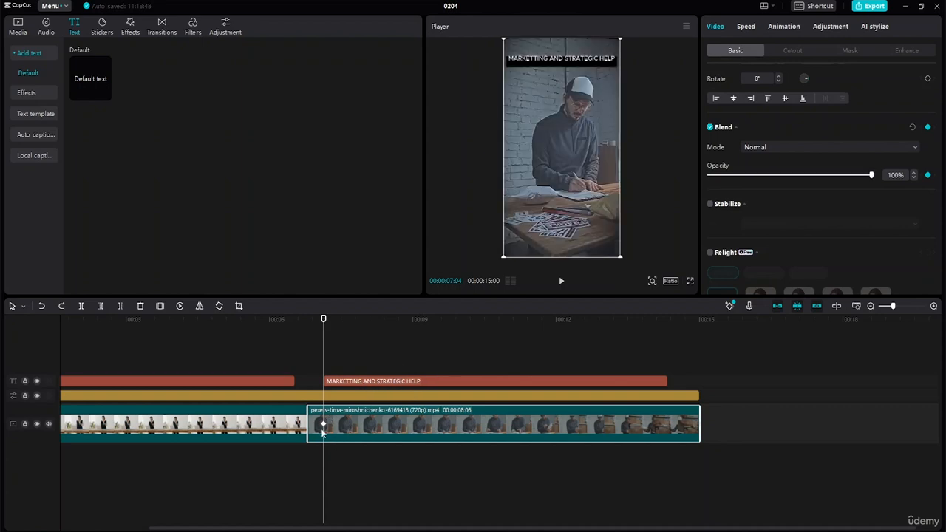
{"action": "left_click", "coordinate": [314, 368]}
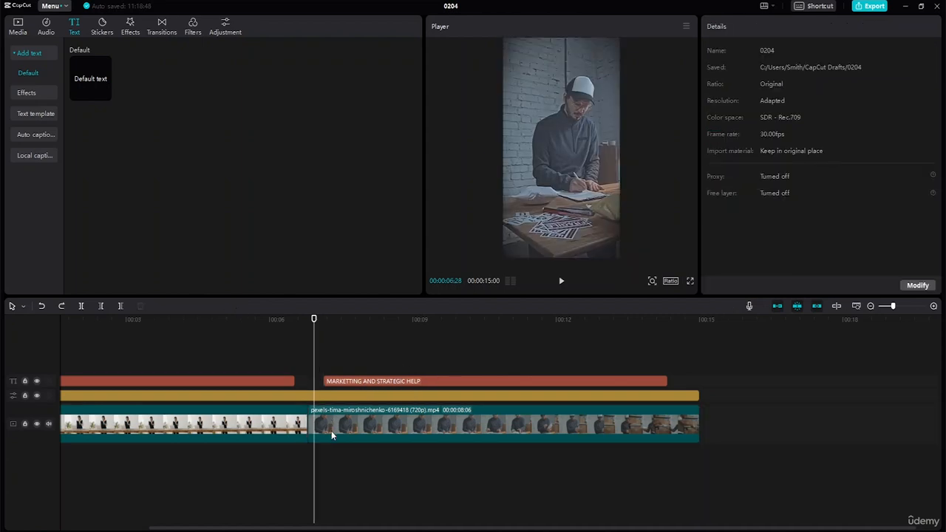
{"action": "left_click", "coordinate": [326, 422]}
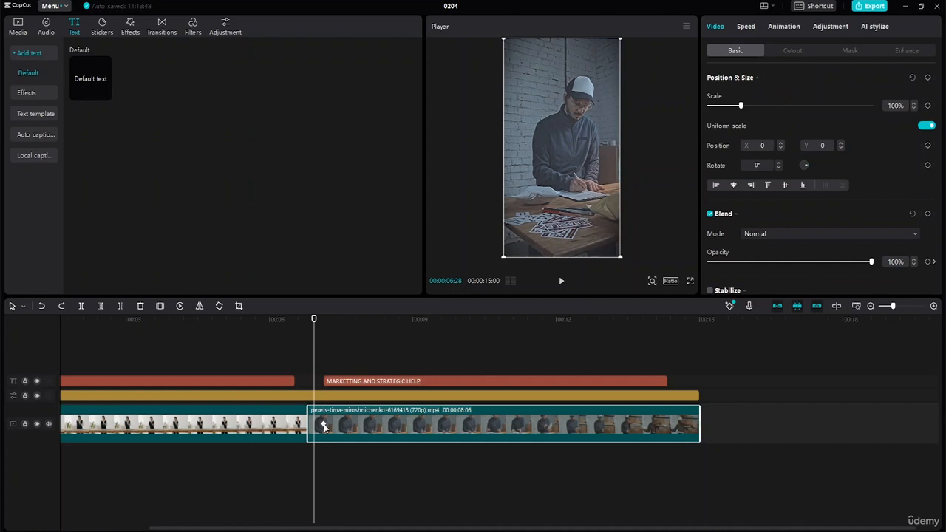
{"action": "left_click", "coordinate": [324, 423]}
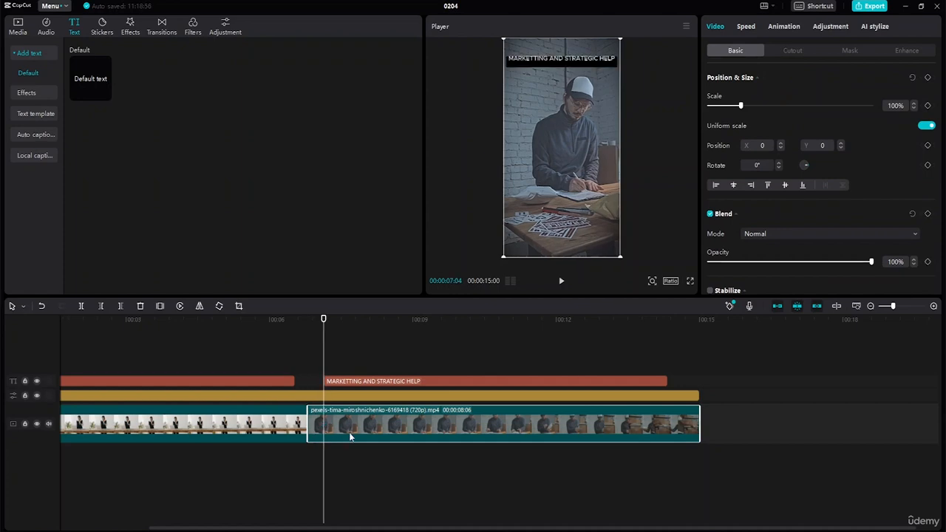
- Fade the MARKETTING AND STRATEGIC HELP text in with opacity keyframes of 0% at its start, 00:00:07:04, and 100% at 00:00:09:03
{"action": "left_click", "coordinate": [354, 382]}
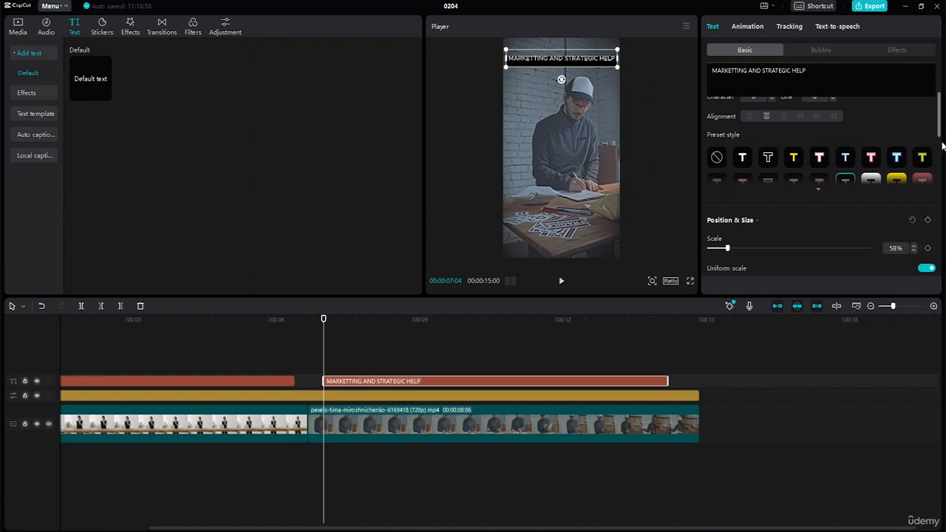
{"action": "left_click_drag", "start_coordinate": [940, 128], "coordinate": [942, 172]}
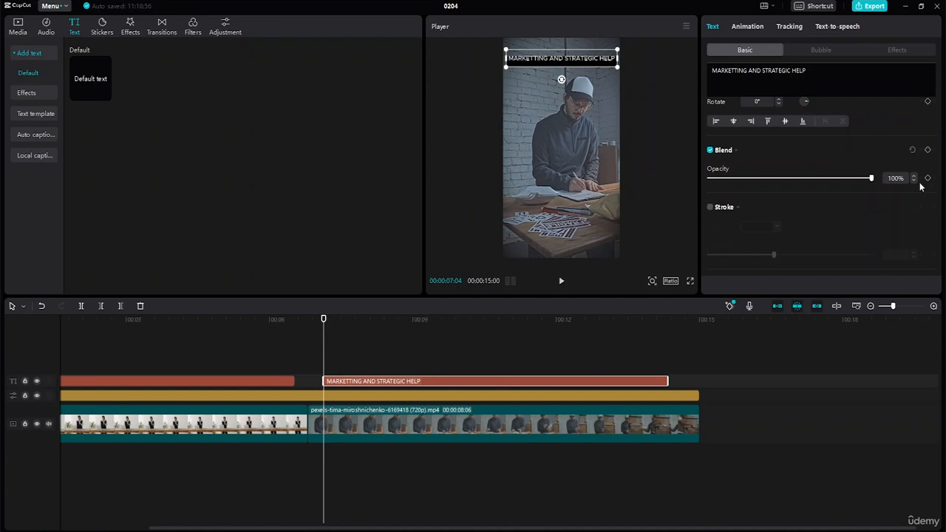
{"action": "left_click", "coordinate": [929, 181]}
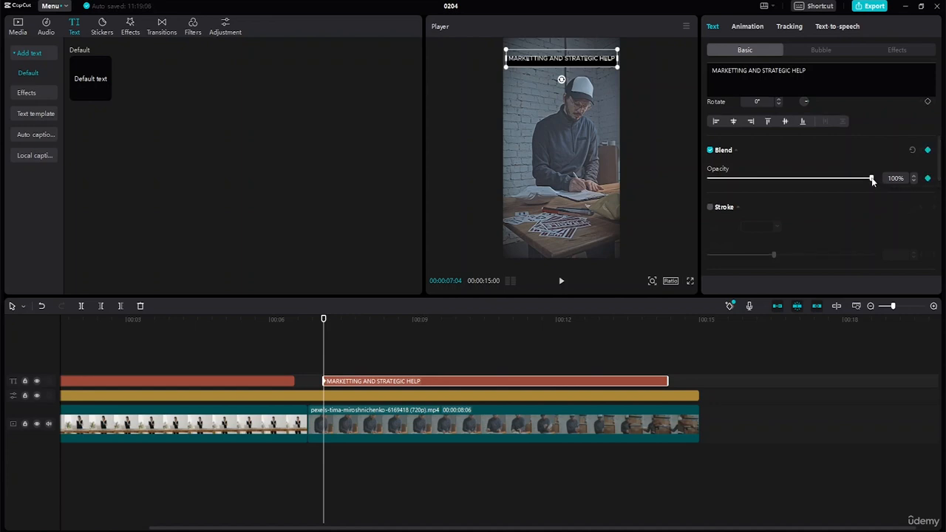
{"action": "left_click_drag", "start_coordinate": [870, 178], "coordinate": [708, 178]}
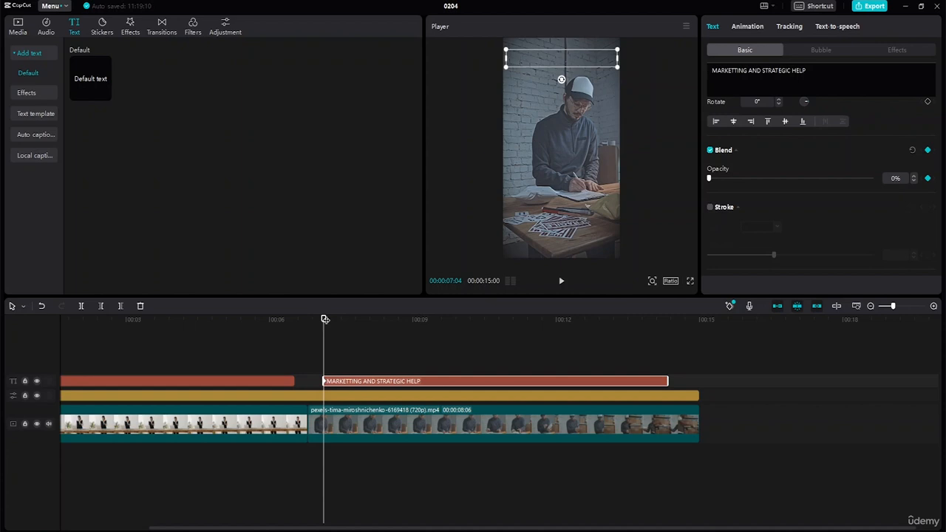
{"action": "left_click_drag", "start_coordinate": [325, 319], "coordinate": [417, 322]}
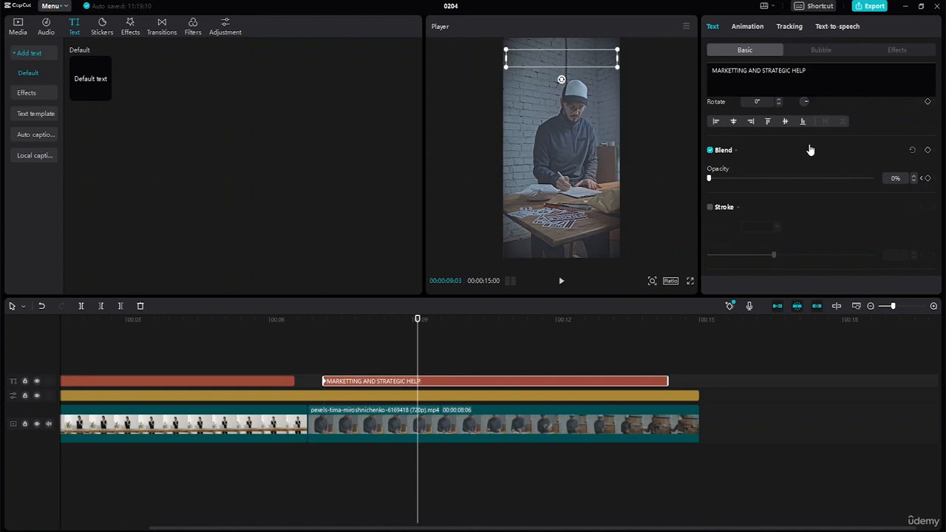
{"action": "left_click_drag", "start_coordinate": [709, 180], "coordinate": [851, 179]}
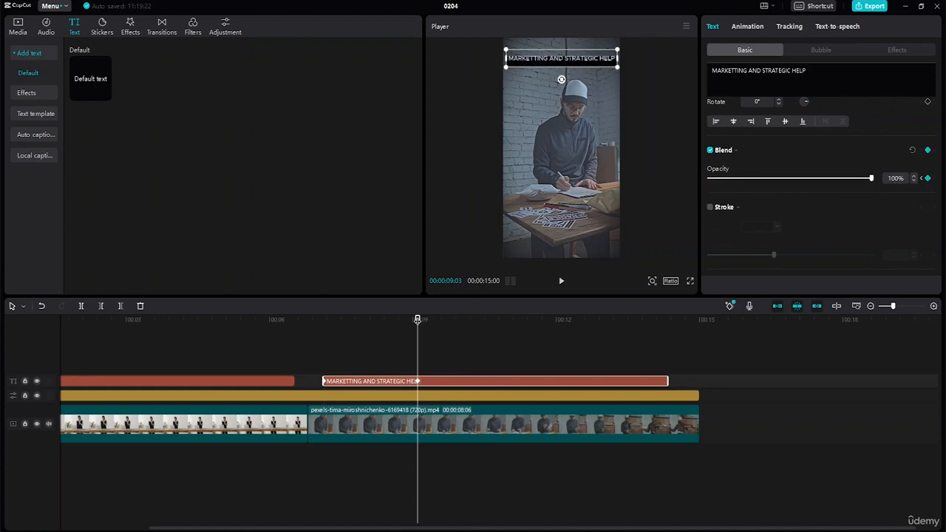
- Extend the second text to 00:00:14:17 and fade it out with opacity keyframes of 100% at 00:00:13:13 and 0% at its end
{"action": "left_click_drag", "start_coordinate": [416, 319], "coordinate": [625, 353]}
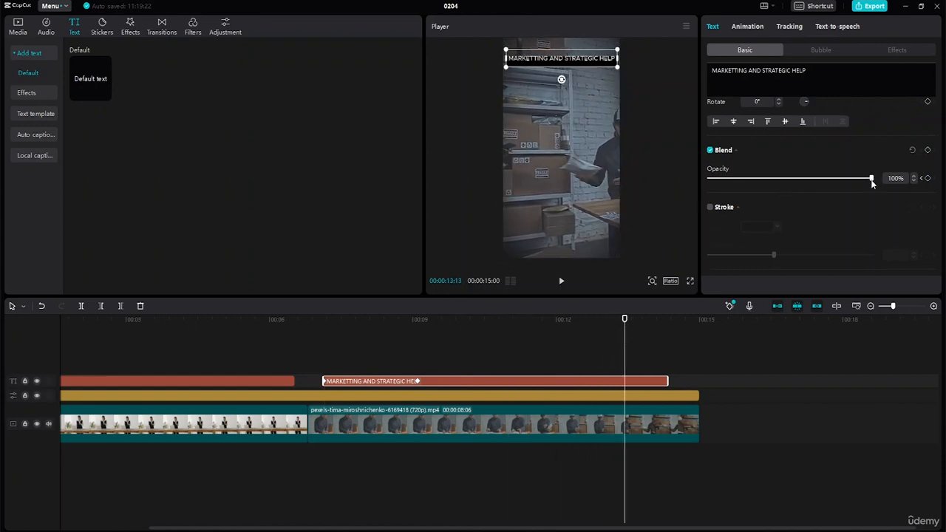
{"action": "left_click", "coordinate": [927, 178]}
{"action": "left_click_drag", "start_coordinate": [624, 322], "coordinate": [668, 328]}
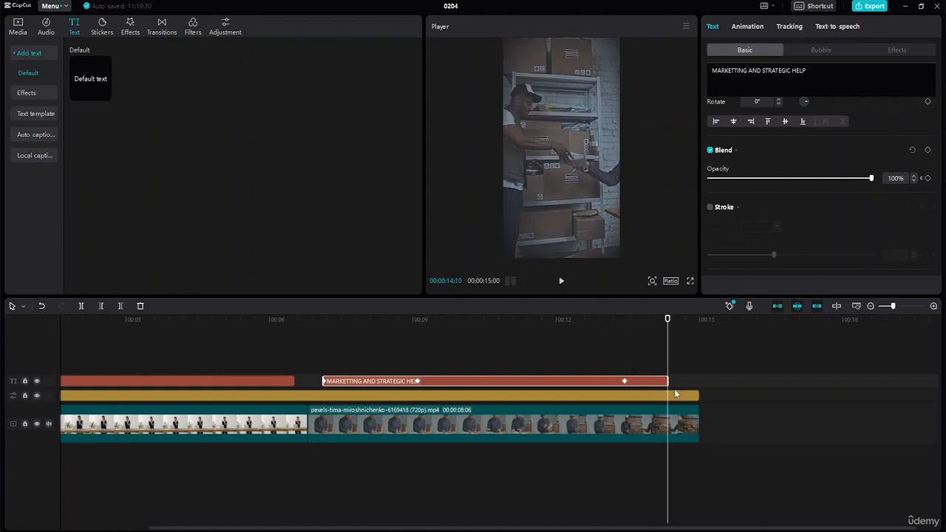
{"action": "left_click_drag", "start_coordinate": [670, 382], "coordinate": [679, 381]}
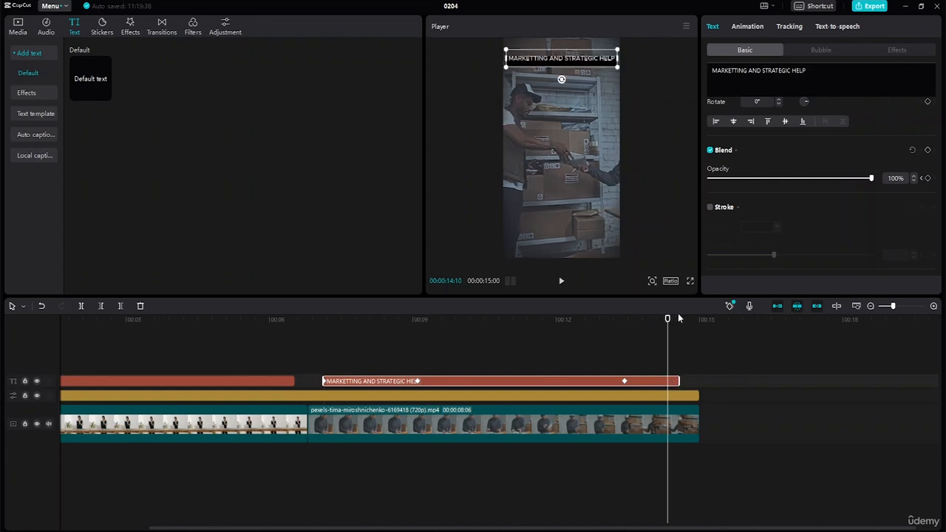
{"action": "left_click_drag", "start_coordinate": [667, 320], "coordinate": [676, 328]}
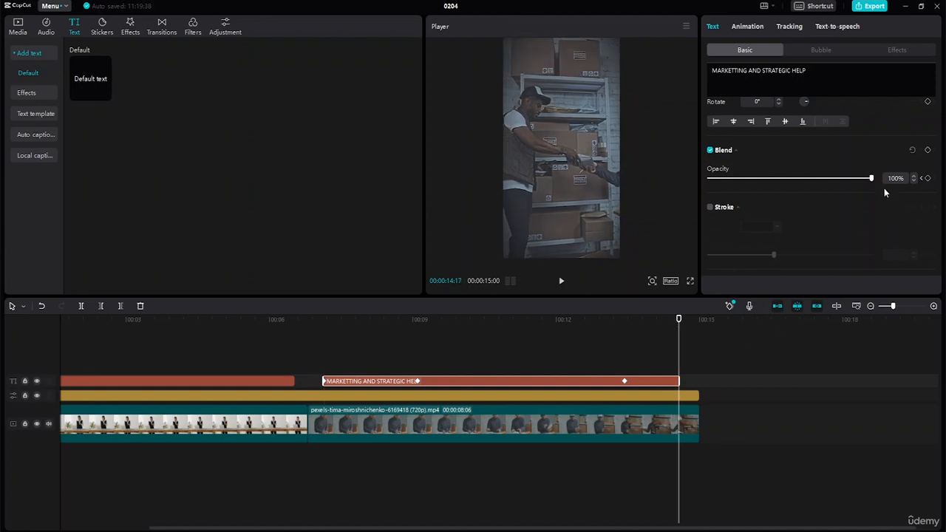
{"action": "left_click_drag", "start_coordinate": [872, 180], "coordinate": [808, 184]}
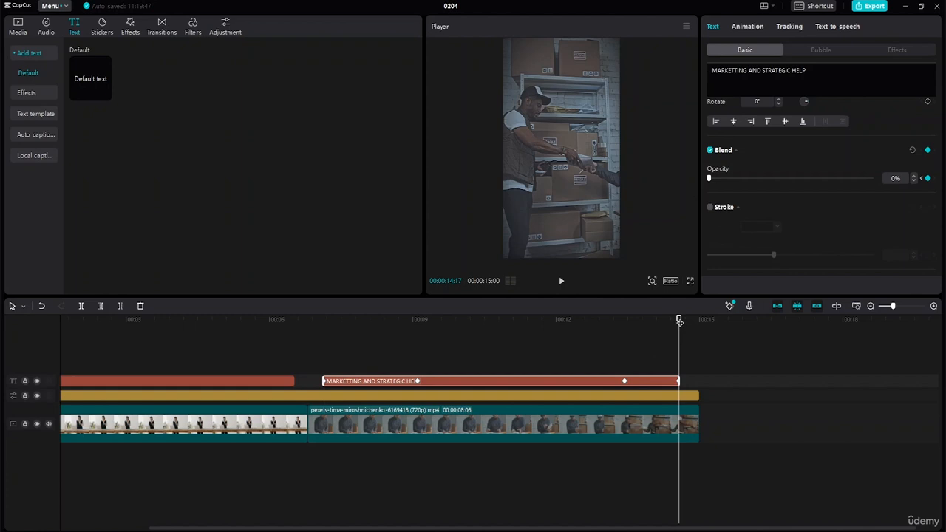
- Play the video back from the beginning to check both titles and their fades
{"action": "left_click_drag", "start_coordinate": [678, 319], "coordinate": [43, 279]}
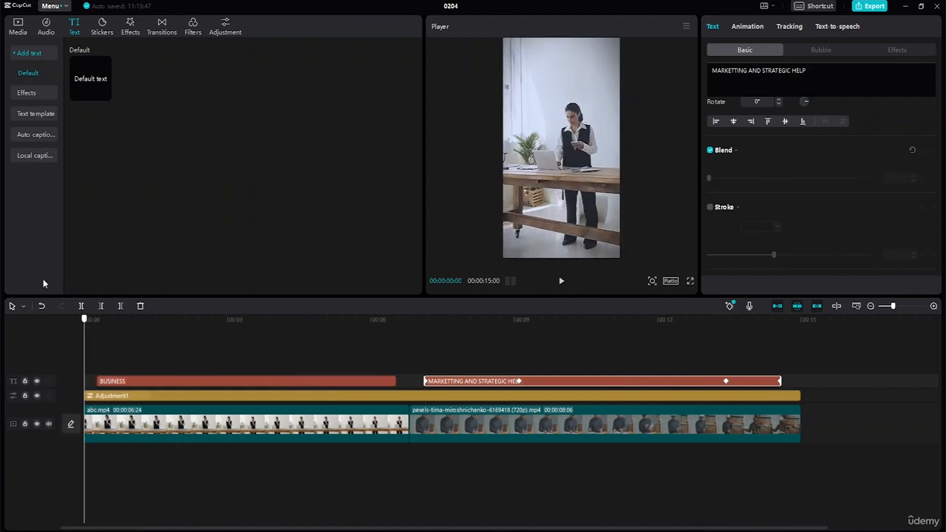
{"action": "left_click", "coordinate": [561, 280]}
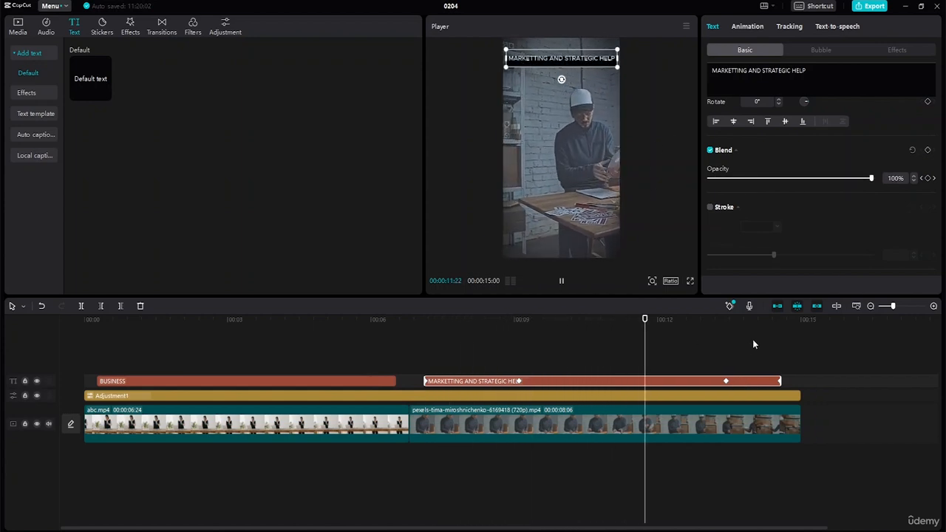
{"action": "key", "text": "space"}
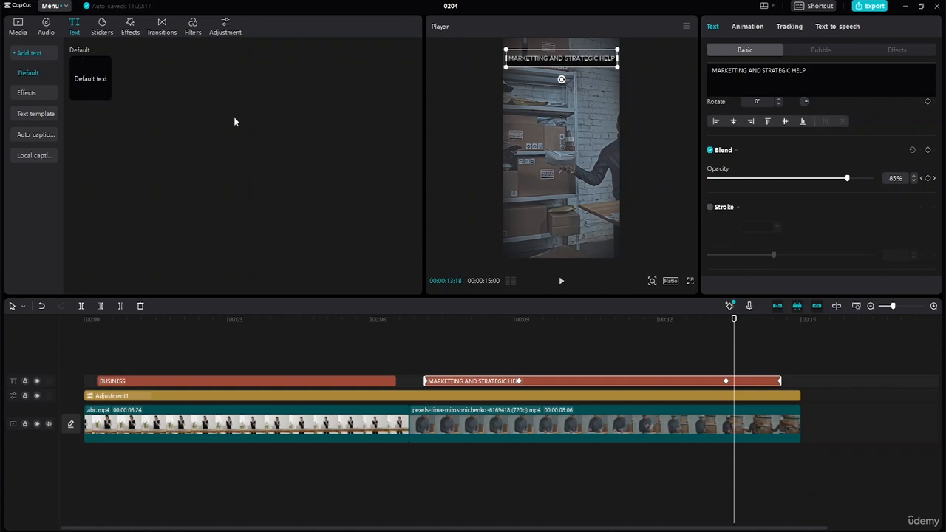
- Search the stickers for JOIN US and download the blue triangular JOIN US sticker
{"action": "left_click", "coordinate": [111, 33]}
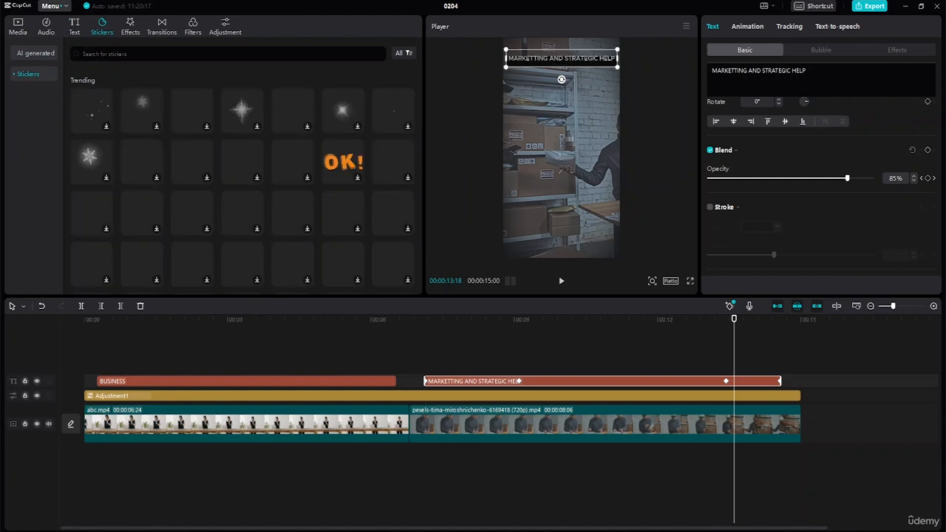
{"action": "type", "text": "jo"}
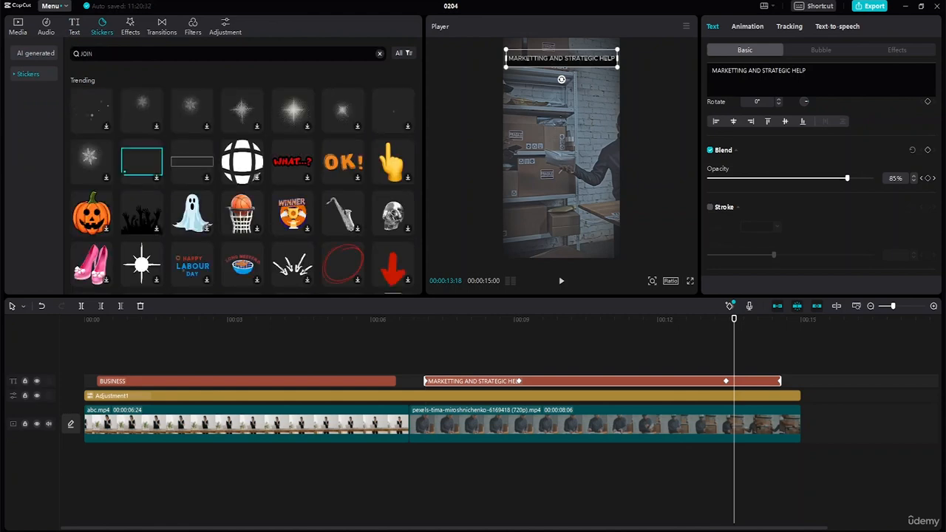
{"action": "type", "text": "in us"}
{"action": "key", "text": "Return"}
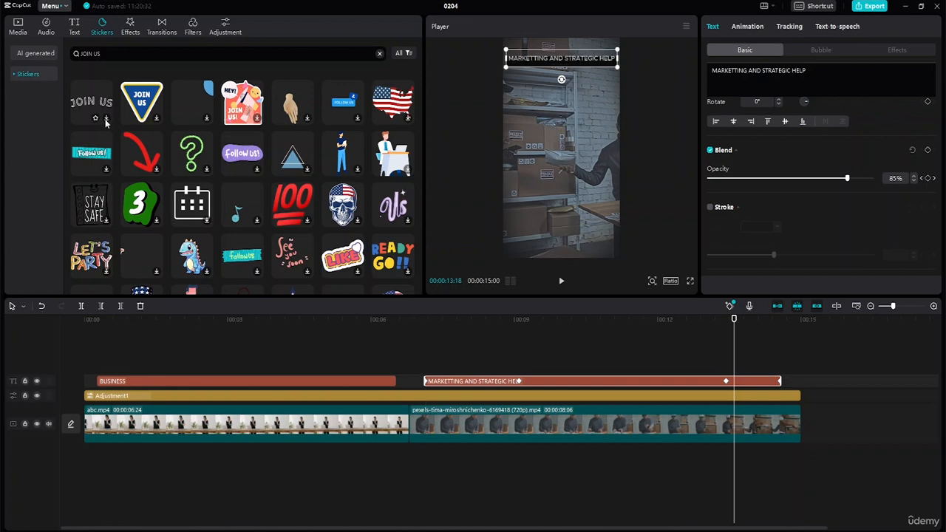
{"action": "left_click", "coordinate": [156, 122]}
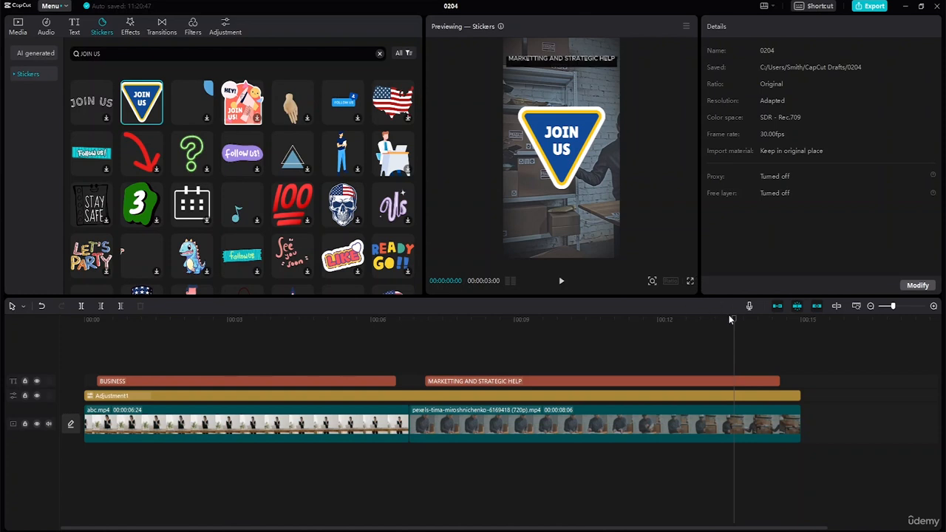
- Place the purple Follow us! sticker above the MARKETTING AND STRATEGIC HELP text and stretch it to span the same duration
{"action": "left_click_drag", "start_coordinate": [733, 320], "coordinate": [179, 305]}
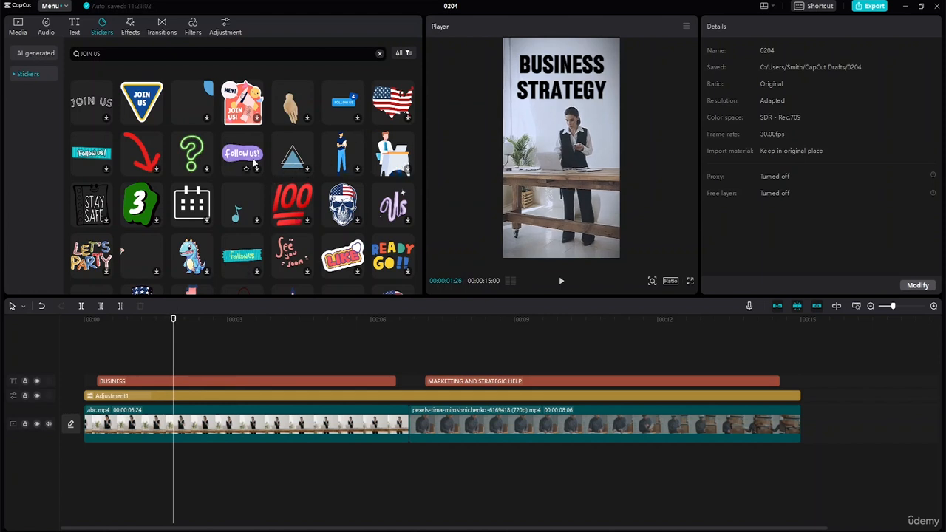
{"action": "left_click_drag", "start_coordinate": [250, 157], "coordinate": [424, 368]}
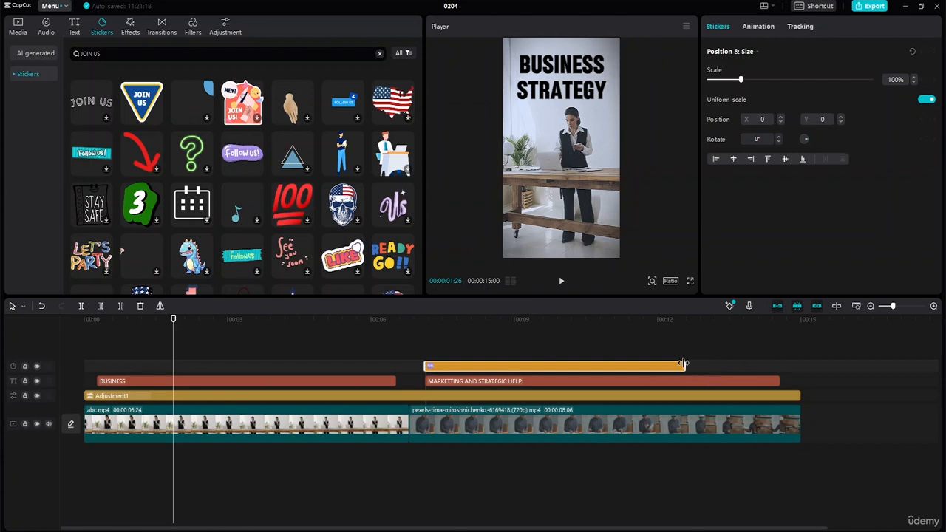
{"action": "left_click_drag", "start_coordinate": [685, 366], "coordinate": [780, 365]}
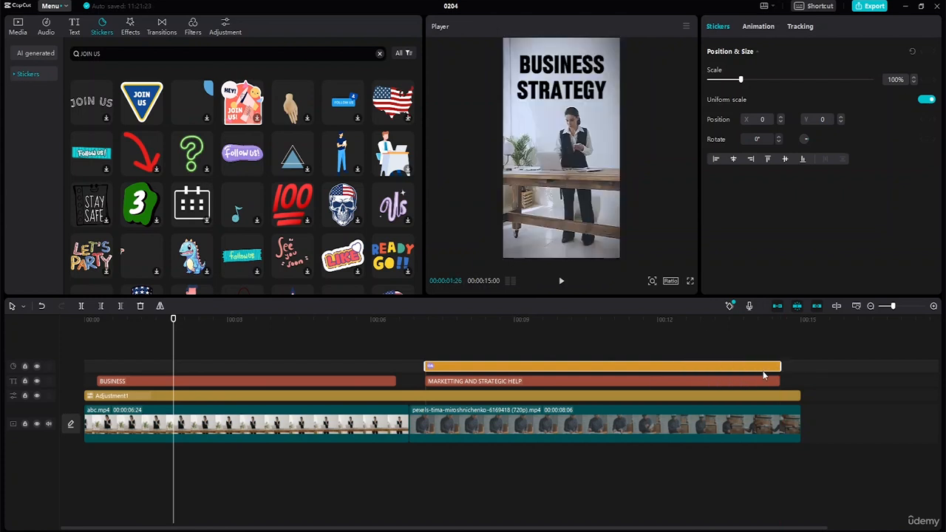
- Move the Follow us! sticker to the bottom centre of the frame, at about Y -1561
{"action": "left_click", "coordinate": [453, 383]}
{"action": "left_click", "coordinate": [461, 367]}
{"action": "left_click_drag", "start_coordinate": [175, 322], "coordinate": [504, 334]}
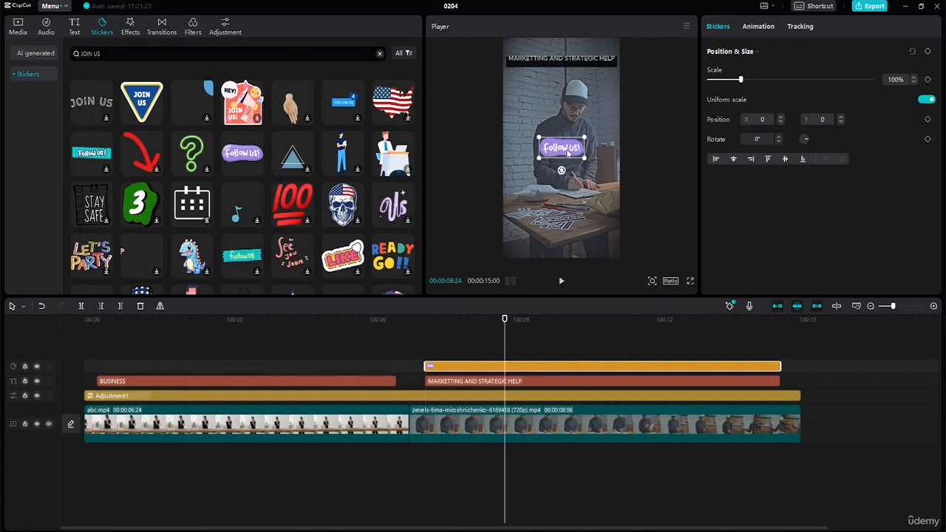
{"action": "left_click_drag", "start_coordinate": [570, 150], "coordinate": [570, 240]}
{"action": "left_click", "coordinate": [571, 240]}
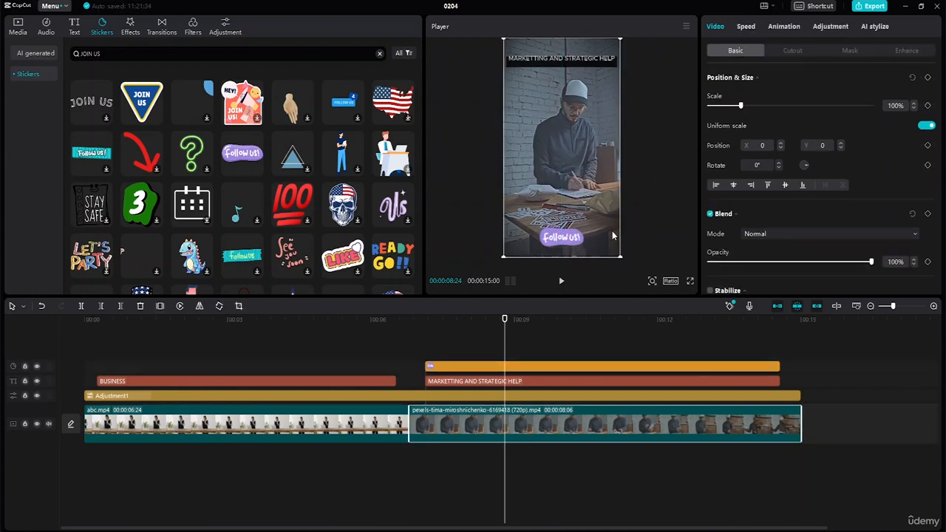
{"action": "left_click", "coordinate": [572, 241]}
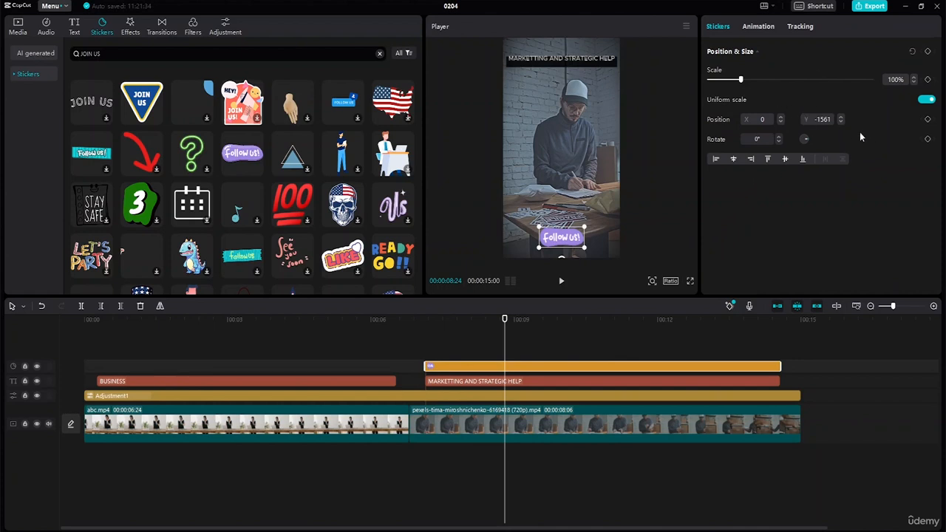
- Give the Follow us! sticker a Spring entrance animation and a Fade Out exit animation
{"action": "left_click", "coordinate": [767, 27]}
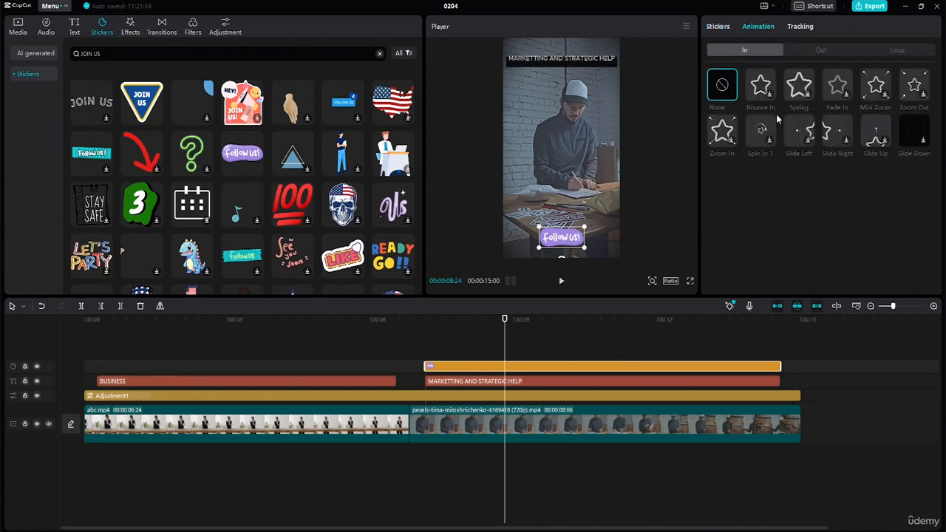
{"action": "left_click", "coordinate": [798, 85]}
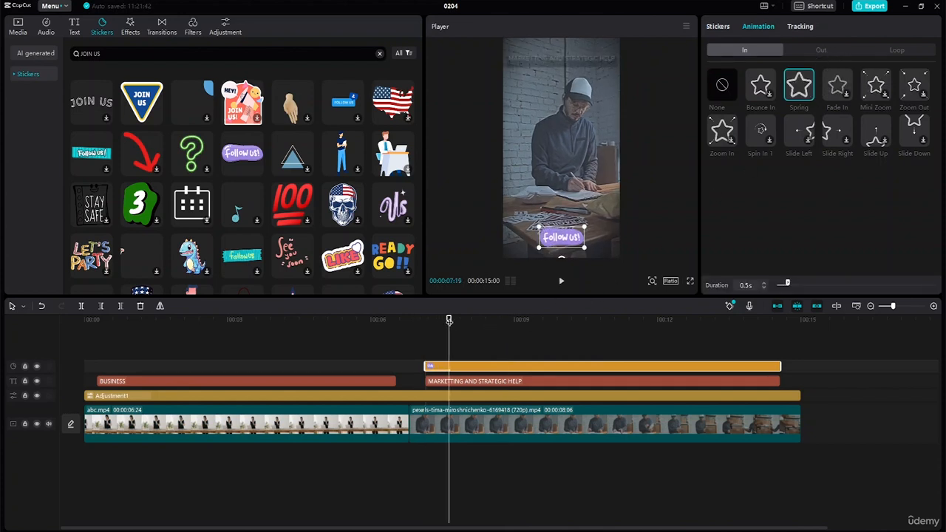
{"action": "left_click_drag", "start_coordinate": [450, 328], "coordinate": [779, 322]}
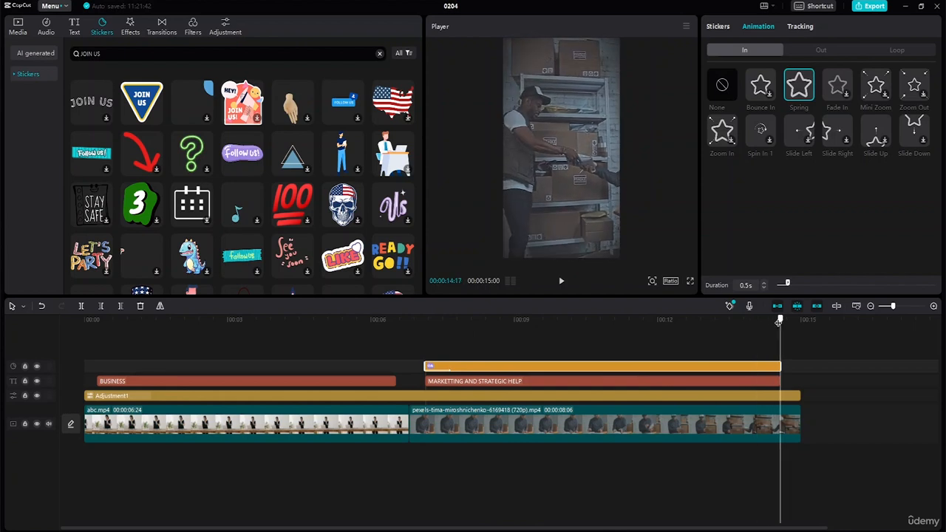
{"action": "left_click", "coordinate": [826, 50]}
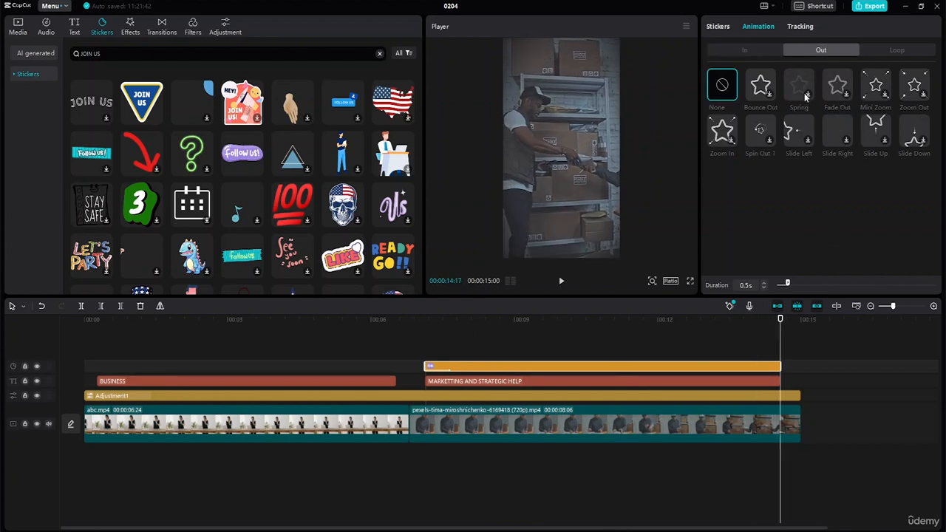
{"action": "left_click", "coordinate": [844, 93]}
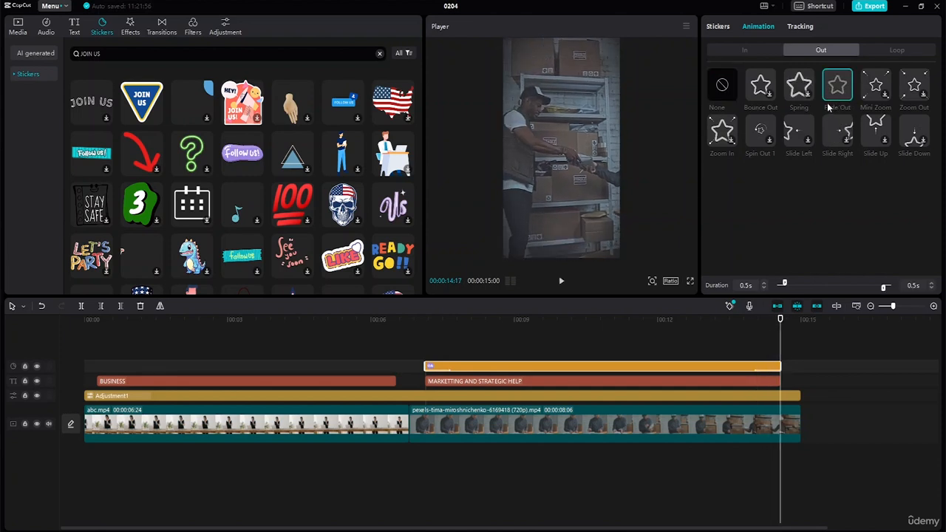
- Play the second clip from 00:00:06:24 to check the Follow us! sticker's animations
{"action": "left_click_drag", "start_coordinate": [780, 321], "coordinate": [408, 322]}
{"action": "left_click_drag", "start_coordinate": [414, 323], "coordinate": [409, 322]}
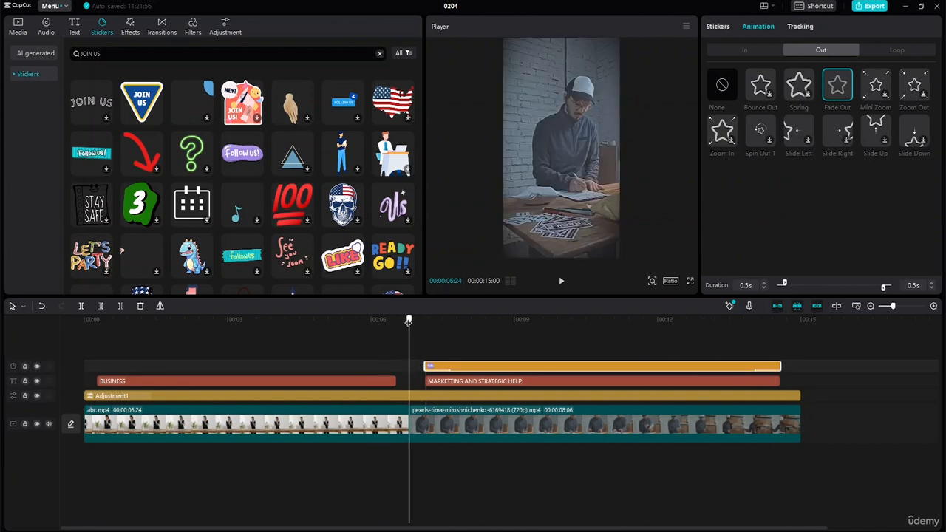
{"action": "key", "text": "space"}
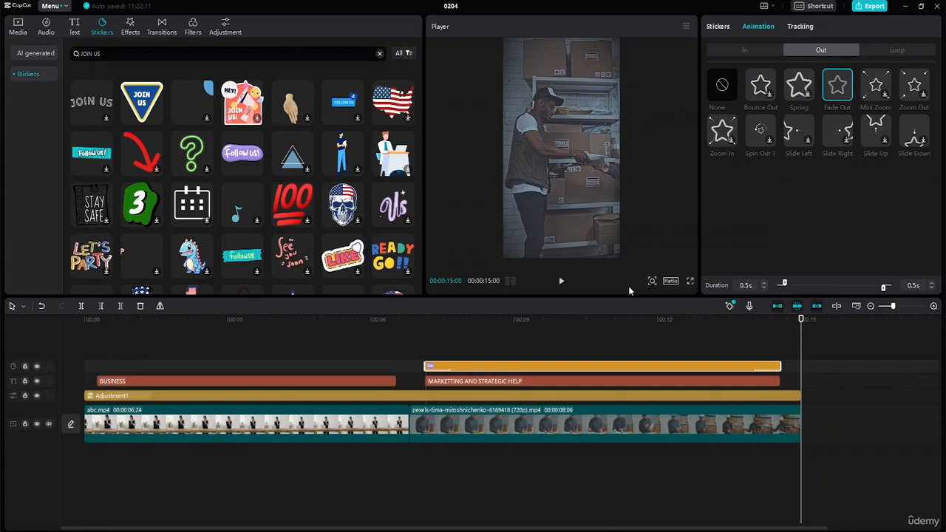
{"action": "key", "text": "space"}
{"action": "left_click", "coordinate": [796, 373]}
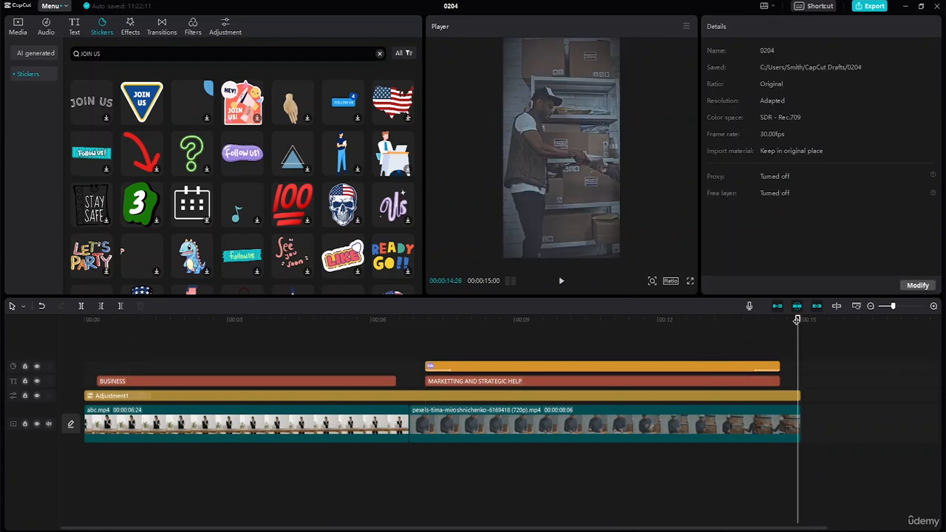
- Add the blue triangular JOIN US sticker over the first clip and match its start and end to the BUSINESS text
{"action": "left_click_drag", "start_coordinate": [796, 320], "coordinate": [93, 325]}
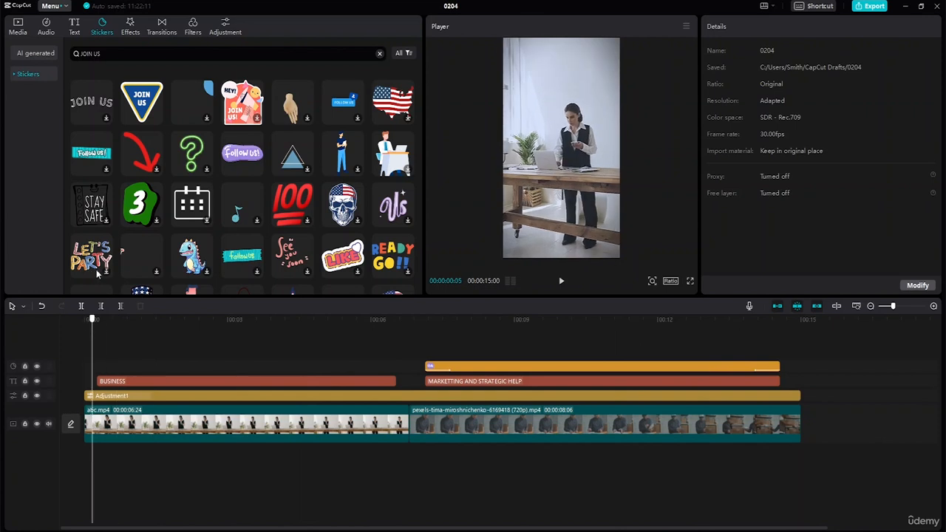
{"action": "left_click_drag", "start_coordinate": [96, 271], "coordinate": [71, 273]}
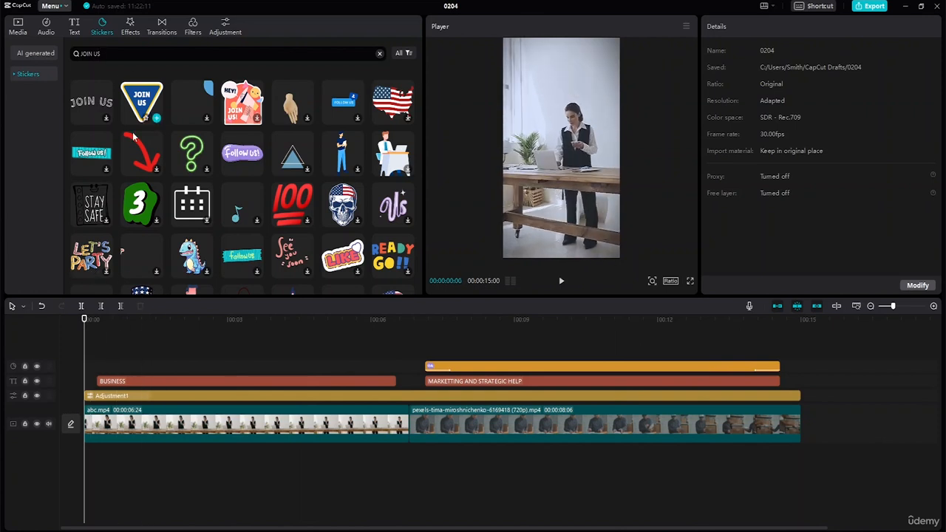
{"action": "left_click_drag", "start_coordinate": [137, 112], "coordinate": [144, 107]}
{"action": "left_click", "coordinate": [156, 118]}
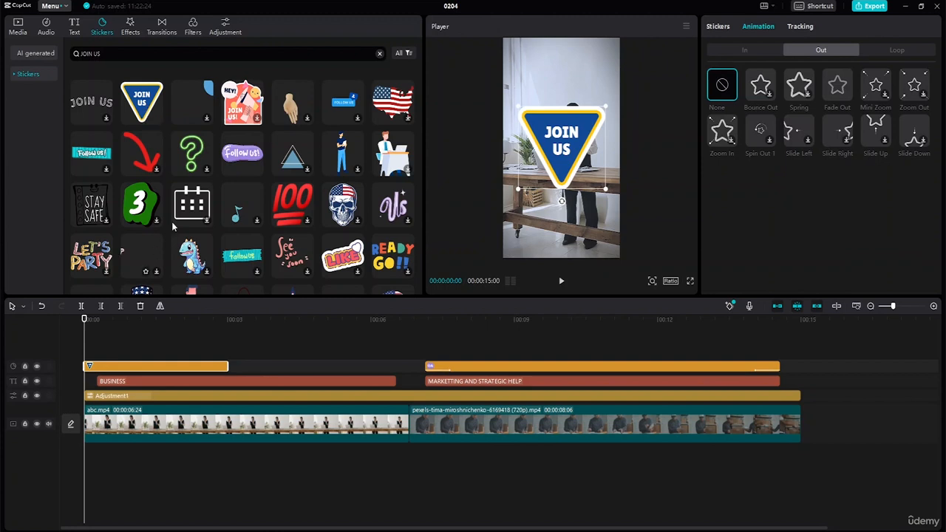
{"action": "left_click_drag", "start_coordinate": [132, 367], "coordinate": [96, 367]}
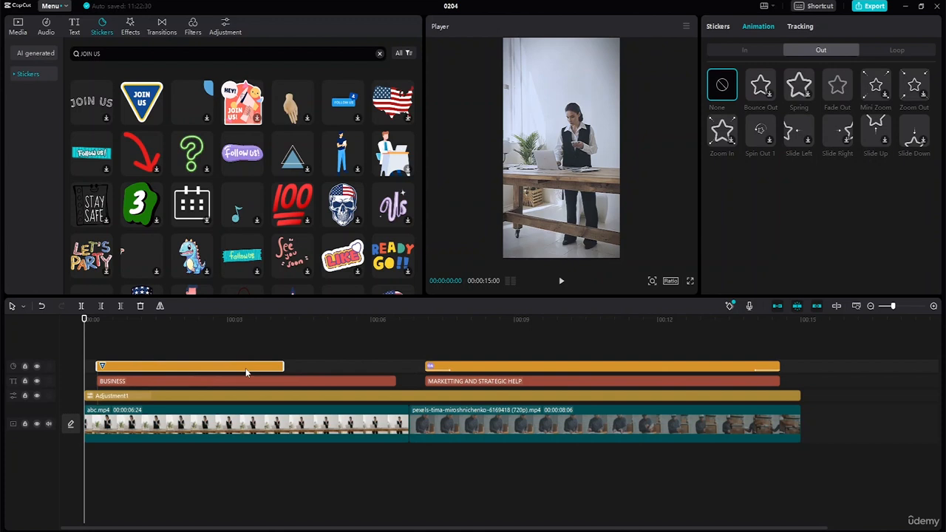
{"action": "left_click", "coordinate": [285, 368]}
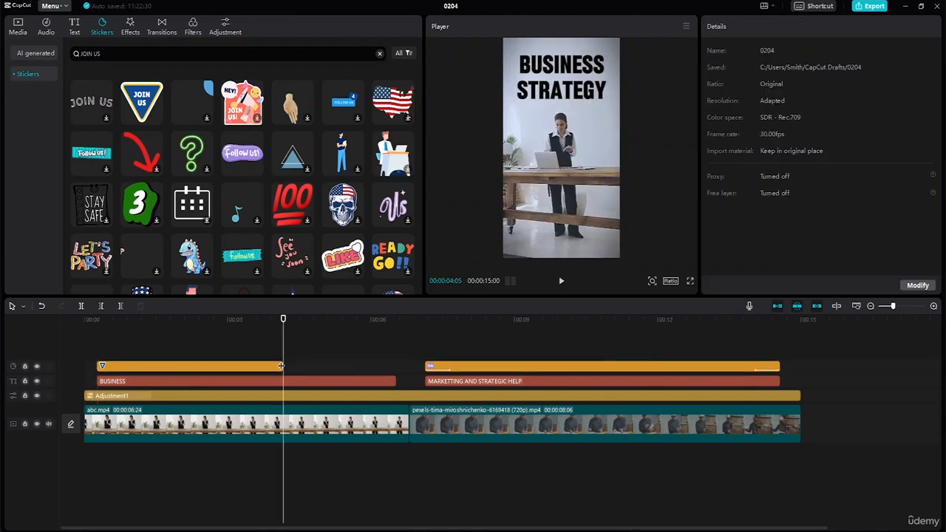
{"action": "left_click", "coordinate": [260, 370]}
{"action": "left_click_drag", "start_coordinate": [286, 365], "coordinate": [396, 363]}
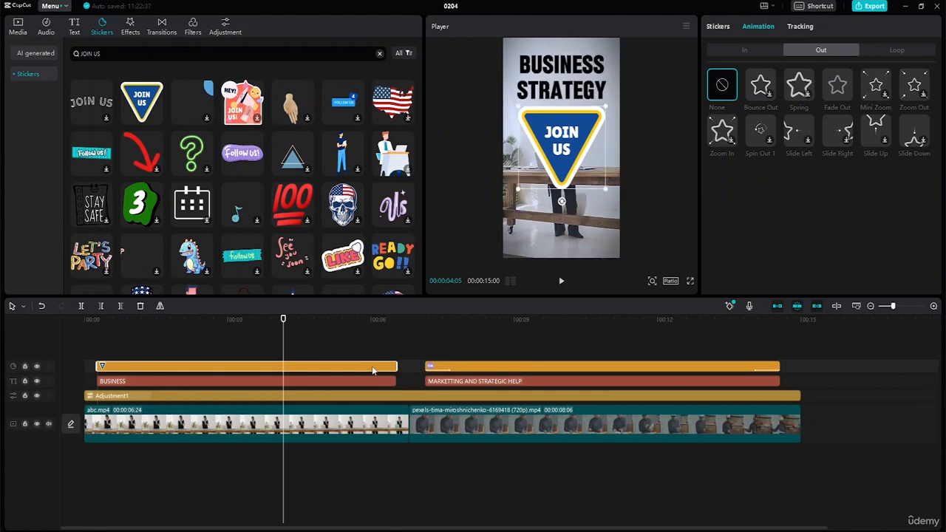
- Shrink the JOIN US sticker to less than half its size and move it to the bottom centre of the frame
{"action": "left_click", "coordinate": [327, 339]}
{"action": "left_click", "coordinate": [569, 152]}
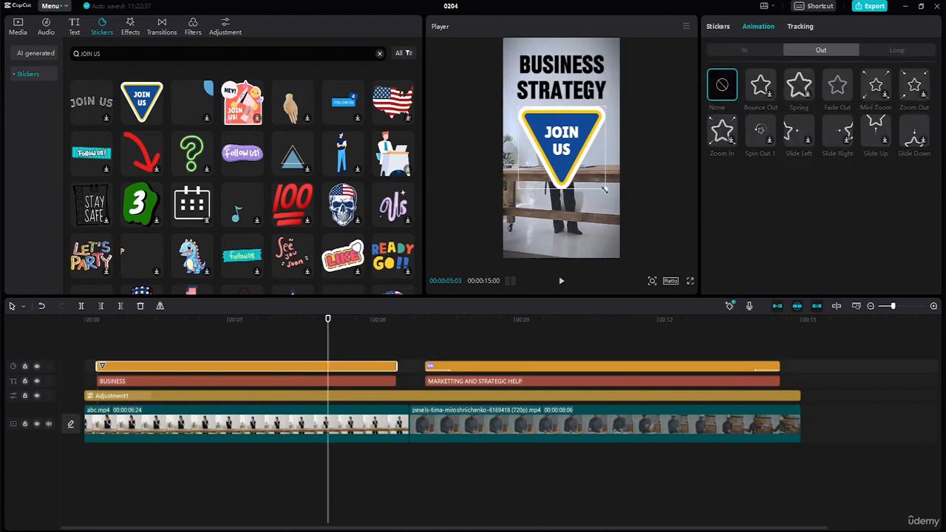
{"action": "left_click_drag", "start_coordinate": [604, 190], "coordinate": [561, 233]}
{"action": "left_click", "coordinate": [604, 229]}
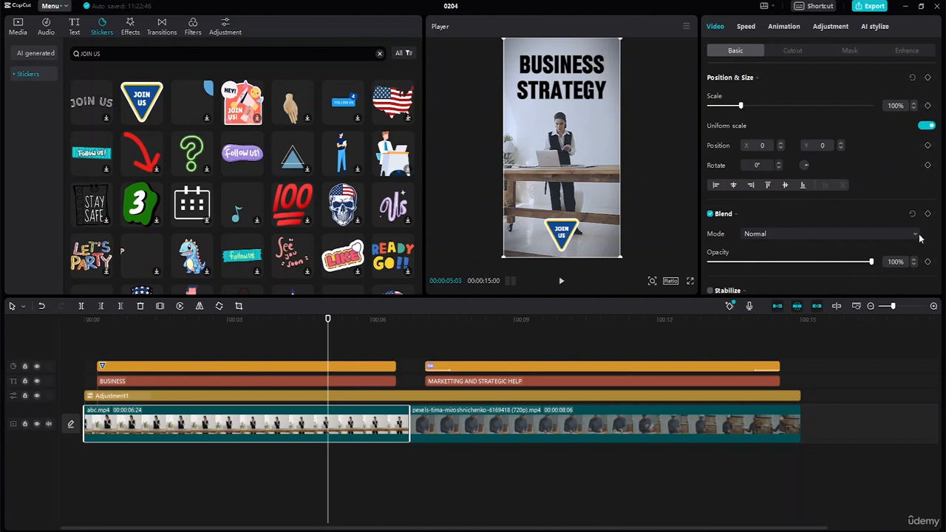
- Apply a Fade In entrance animation to the first clip, abc.mp4, and open its exit animations
{"action": "left_click", "coordinate": [777, 28]}
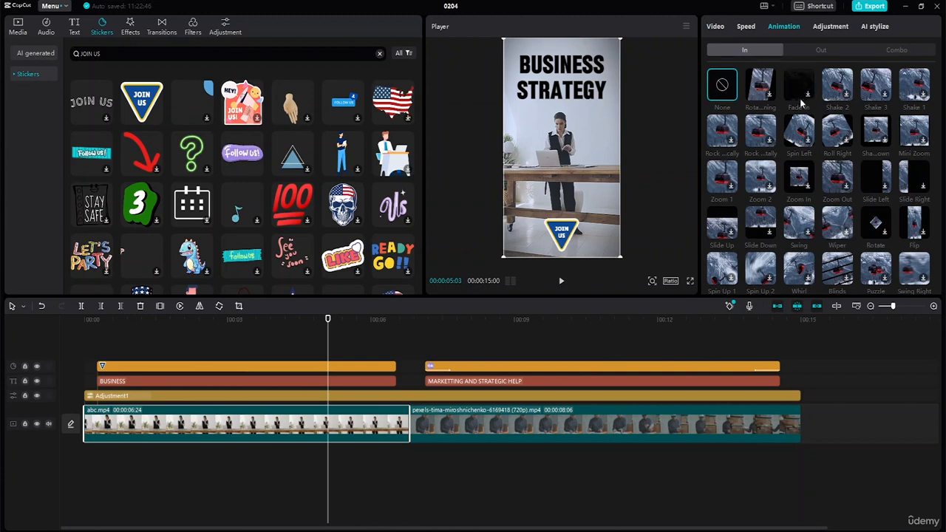
{"action": "left_click_drag", "start_coordinate": [328, 319], "coordinate": [232, 319]}
{"action": "left_click", "coordinate": [97, 319]}
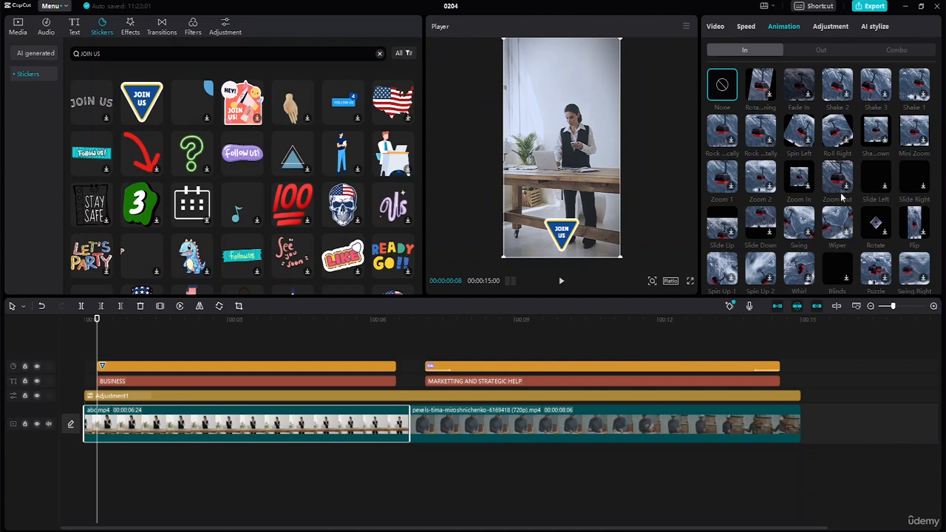
{"action": "left_click", "coordinate": [808, 94]}
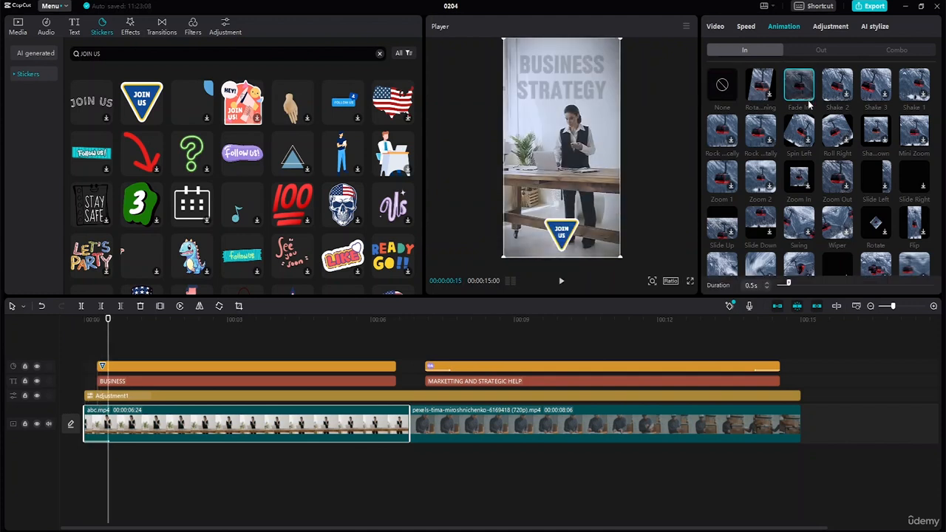
{"action": "left_click", "coordinate": [823, 51]}
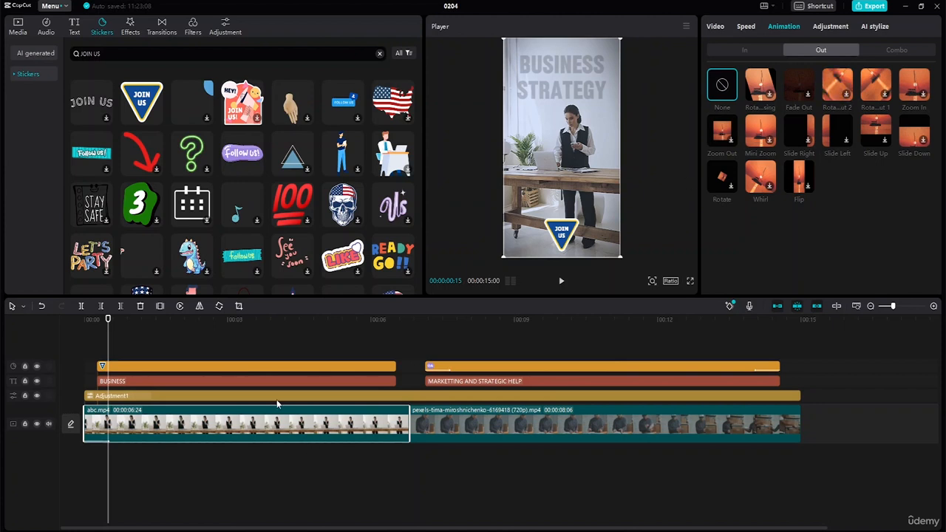
- Apply a Spring entrance animation and a Fade Out exit animation to the JOIN US sticker
{"action": "left_click", "coordinate": [265, 369]}
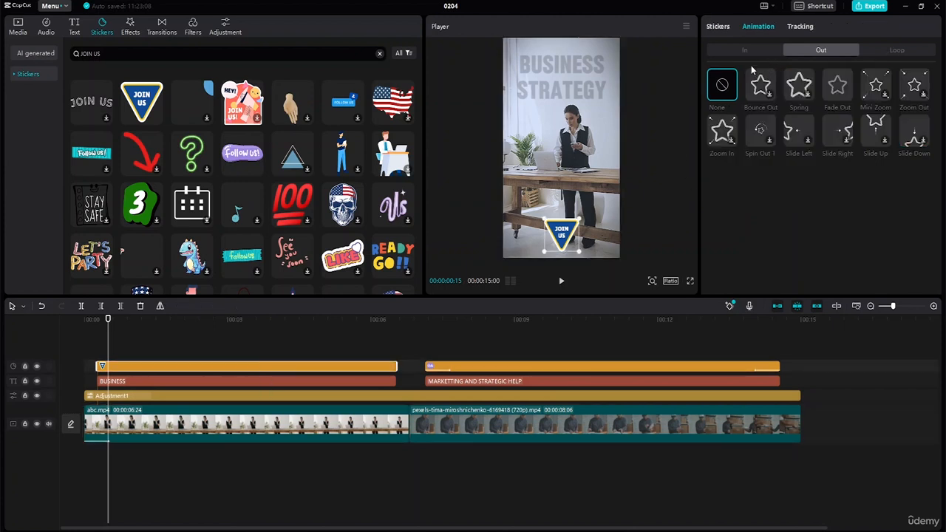
{"action": "left_click", "coordinate": [761, 51]}
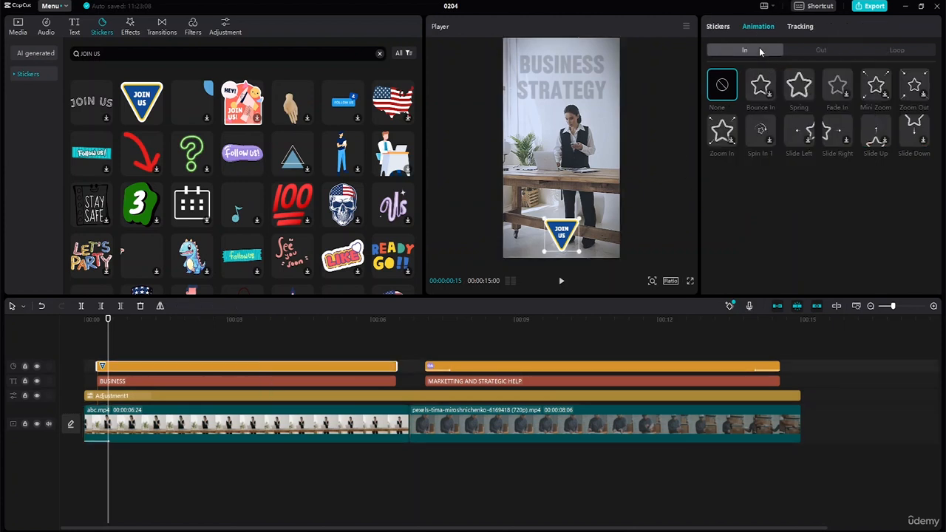
{"action": "left_click", "coordinate": [807, 97]}
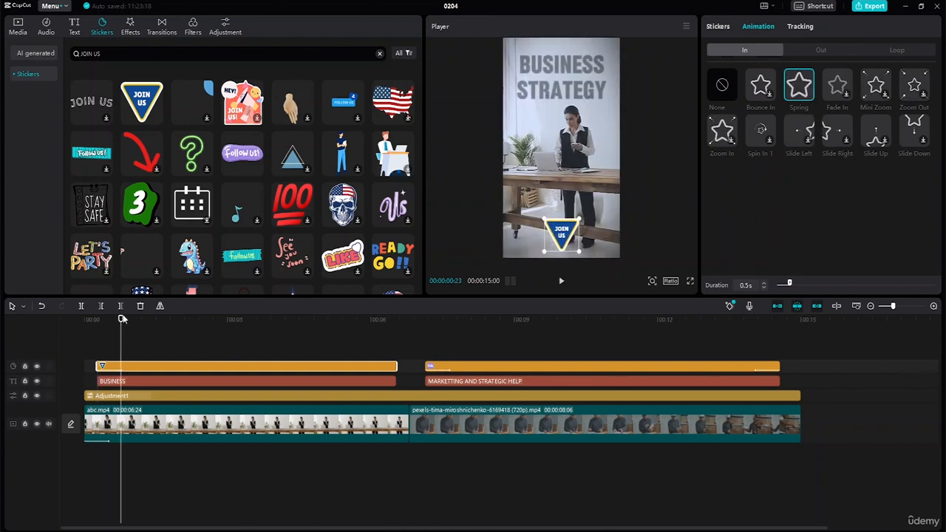
{"action": "left_click_drag", "start_coordinate": [122, 318], "coordinate": [396, 319]}
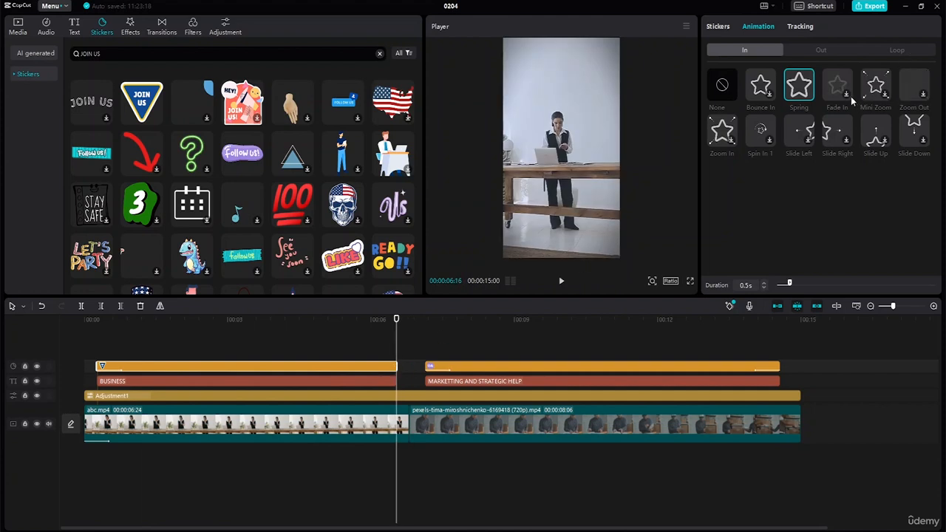
{"action": "left_click", "coordinate": [836, 50]}
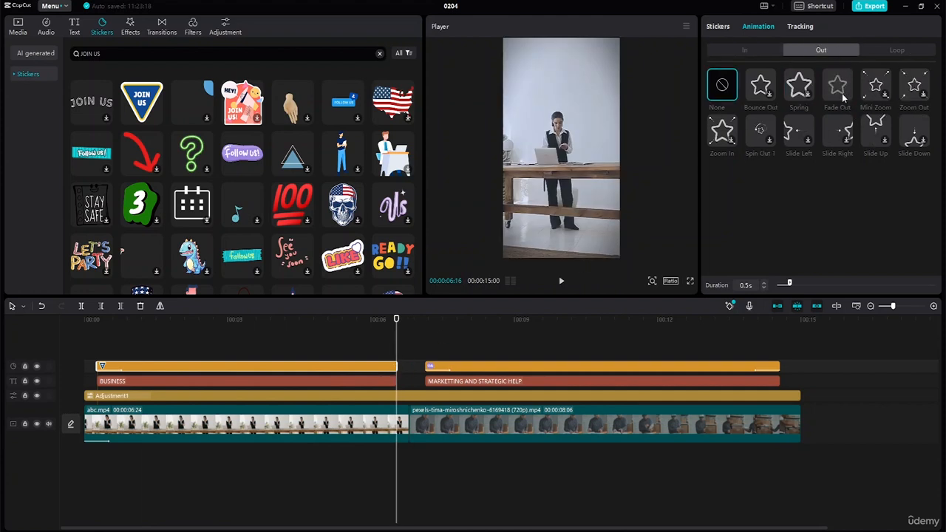
{"action": "left_click", "coordinate": [840, 89]}
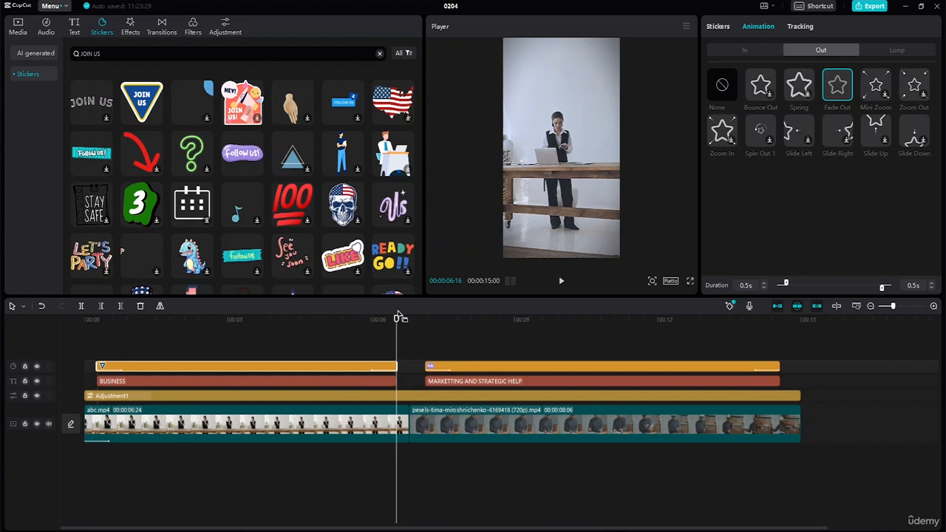
- Play the story from the start into the second clip to check the JOIN US sticker's animations and the cut
{"action": "left_click_drag", "start_coordinate": [398, 319], "coordinate": [46, 259]}
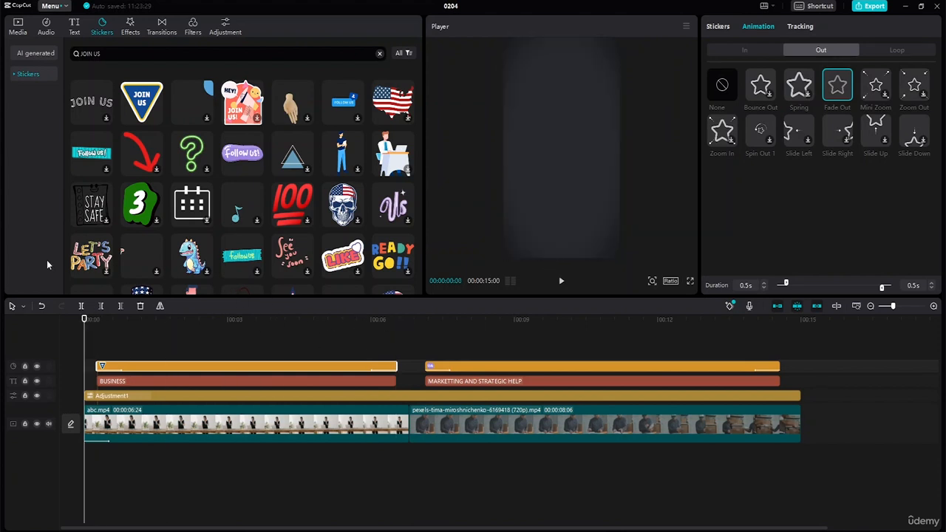
{"action": "left_click", "coordinate": [561, 281]}
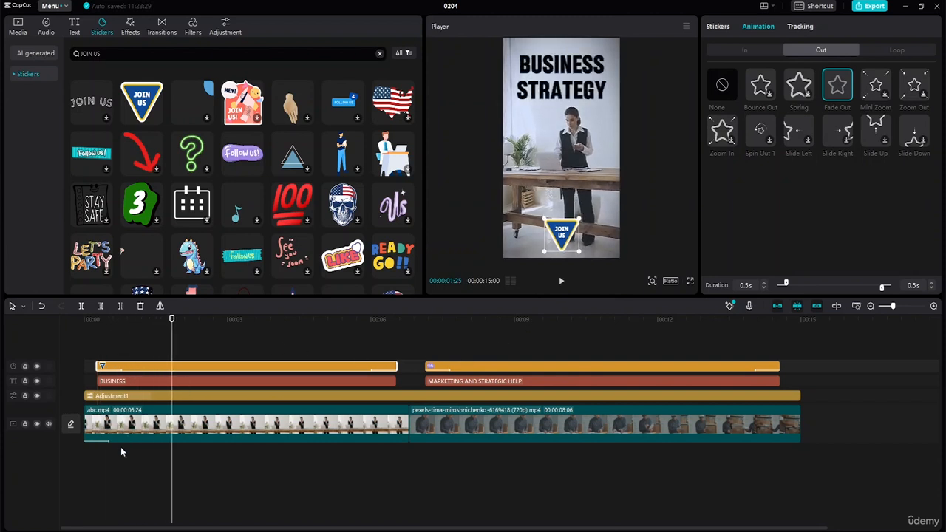
{"action": "left_click", "coordinate": [508, 437]}
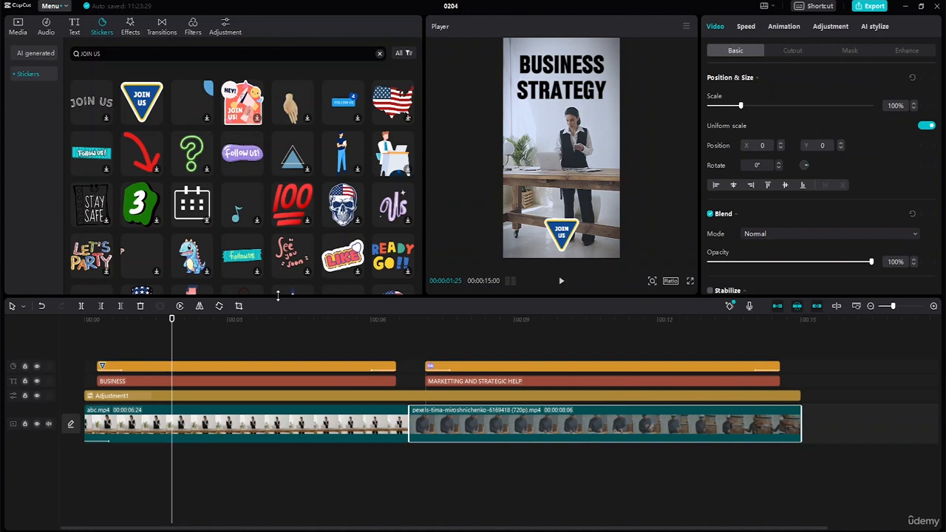
{"action": "key", "text": "space"}
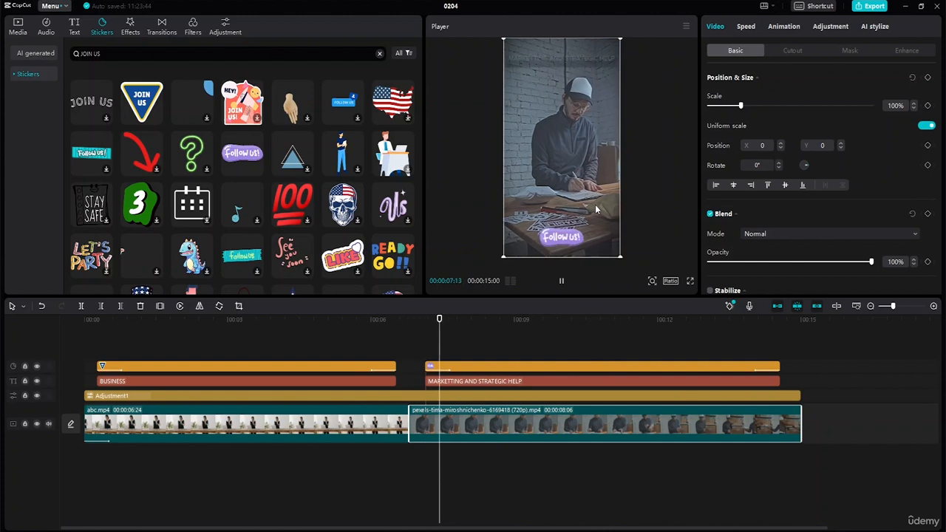
{"action": "key", "text": "space"}
- Add a Mix transition at the cut between the two clips, allowing duplicate frames to be created for it
{"action": "left_click", "coordinate": [404, 424]}
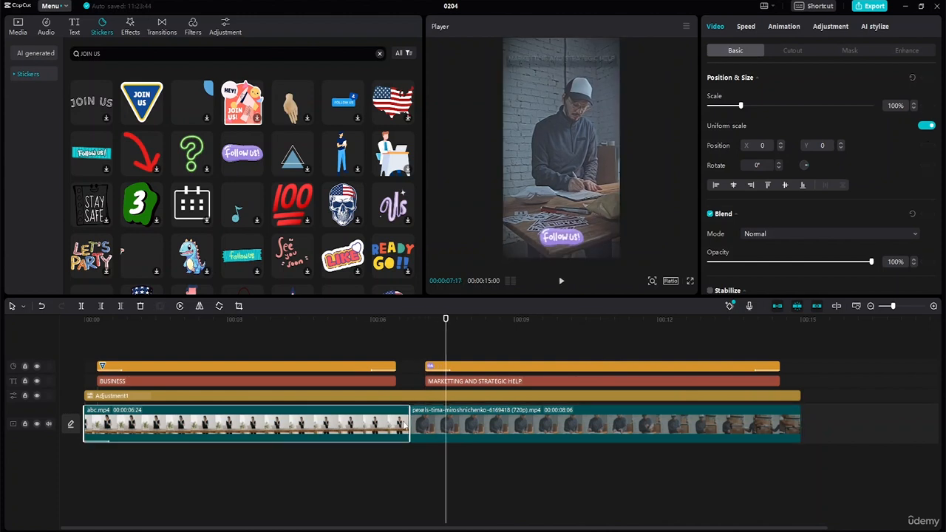
{"action": "left_click", "coordinate": [427, 420]}
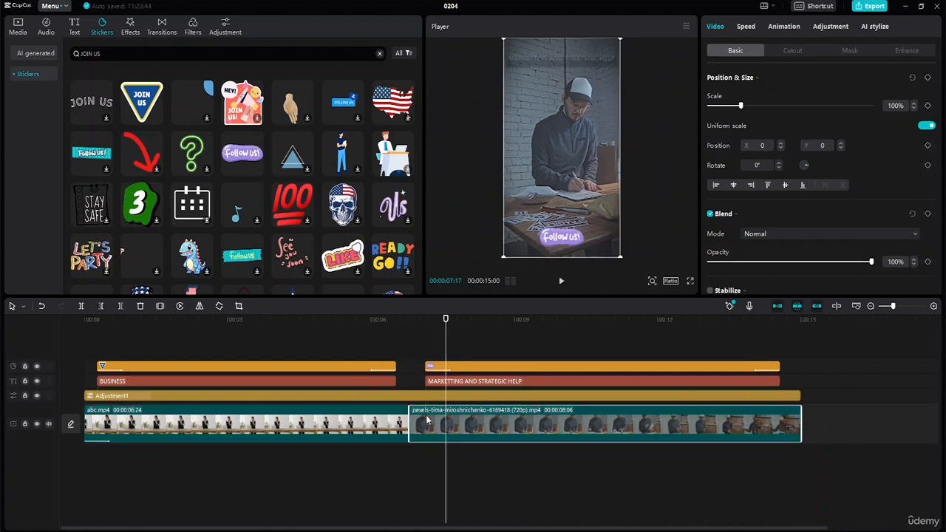
{"action": "left_click", "coordinate": [163, 31]}
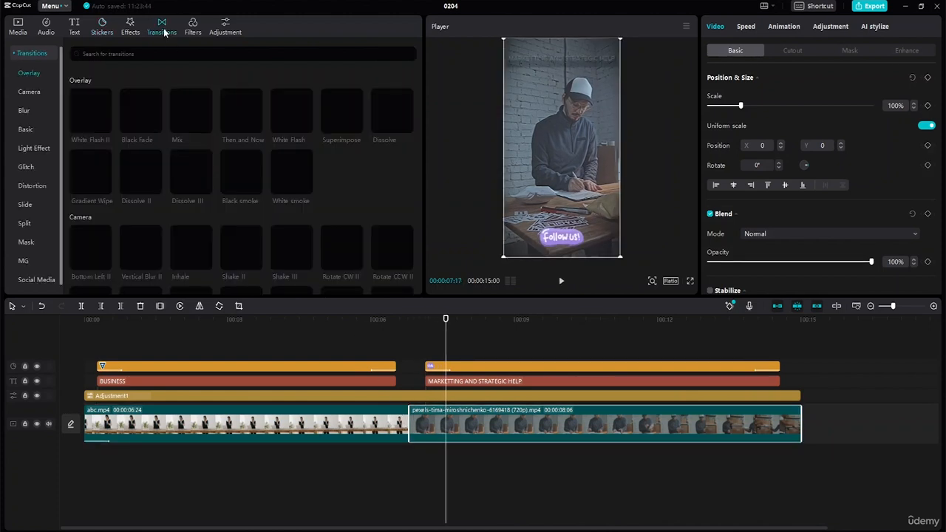
{"action": "left_click", "coordinate": [156, 128]}
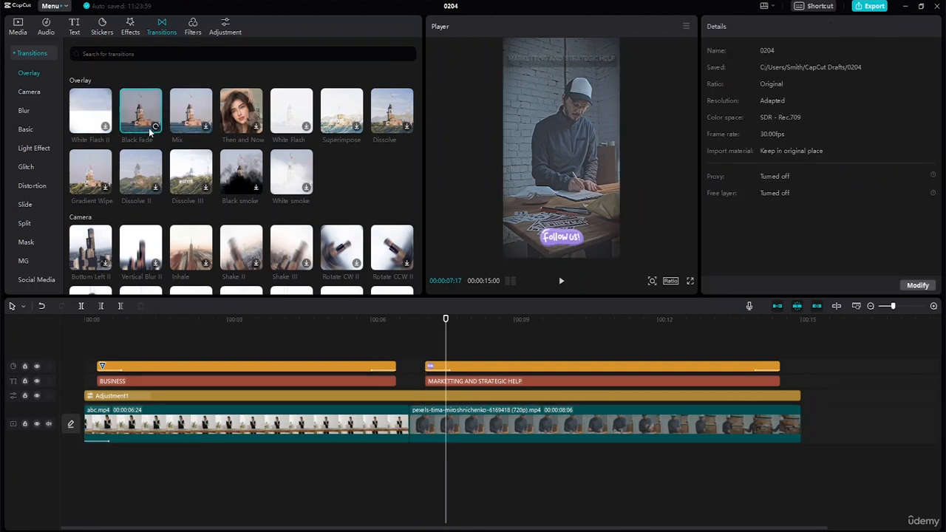
{"action": "left_click", "coordinate": [205, 129]}
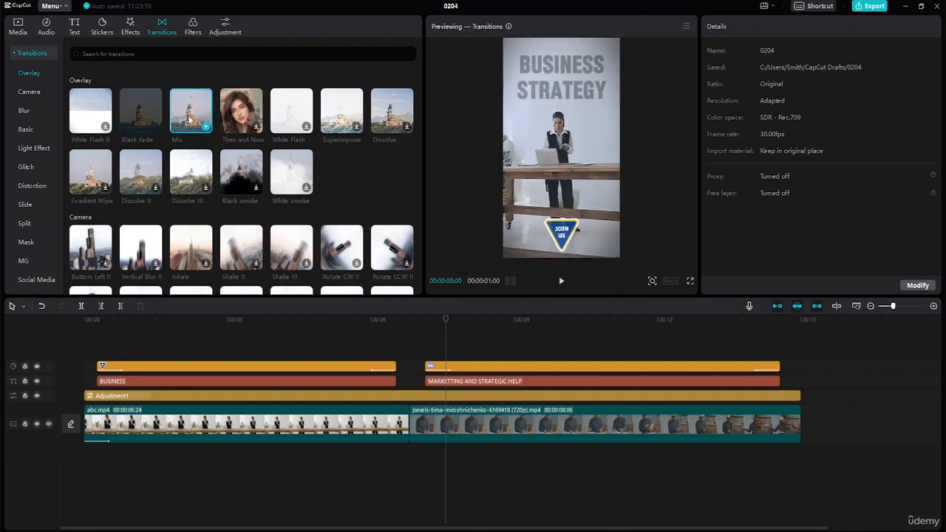
{"action": "left_click_drag", "start_coordinate": [188, 118], "coordinate": [329, 354]}
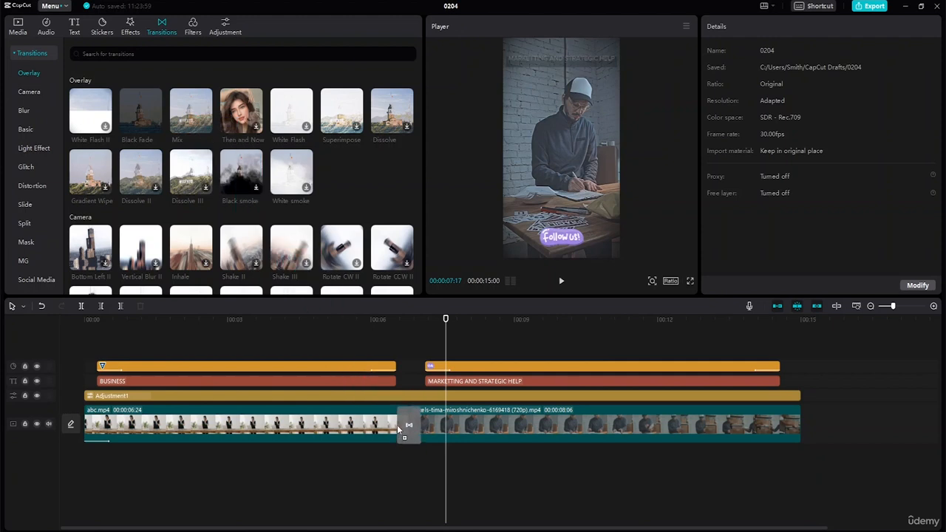
{"action": "left_click_drag", "start_coordinate": [400, 420], "coordinate": [396, 424]}
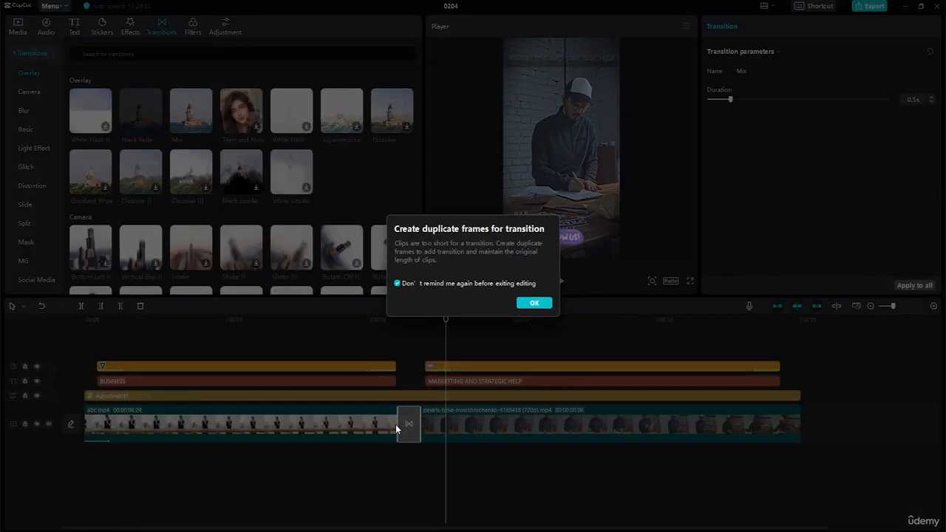
{"action": "left_click", "coordinate": [533, 303]}
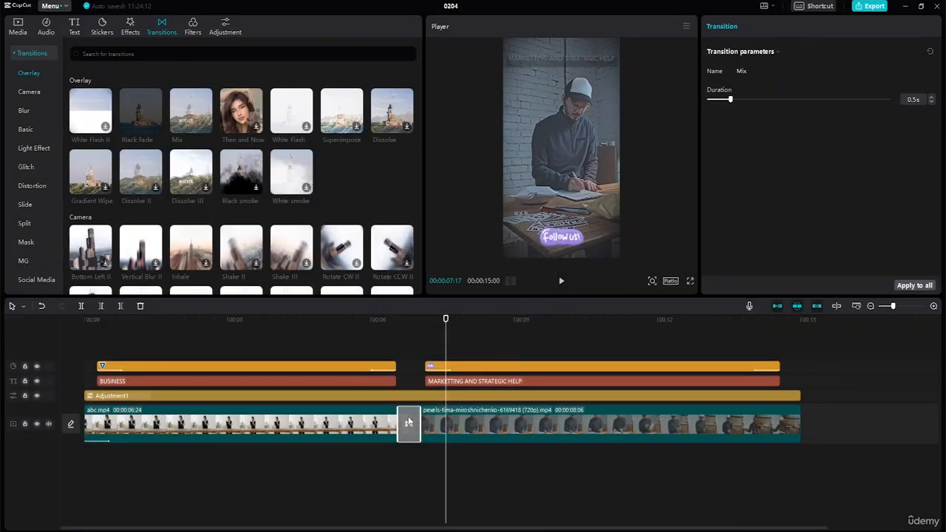
- Set the Mix transition's duration to 0.9 s
{"action": "left_click", "coordinate": [933, 100]}
{"action": "left_click", "coordinate": [933, 100]}
{"action": "left_click", "coordinate": [933, 99]}
{"action": "left_click", "coordinate": [933, 100]}
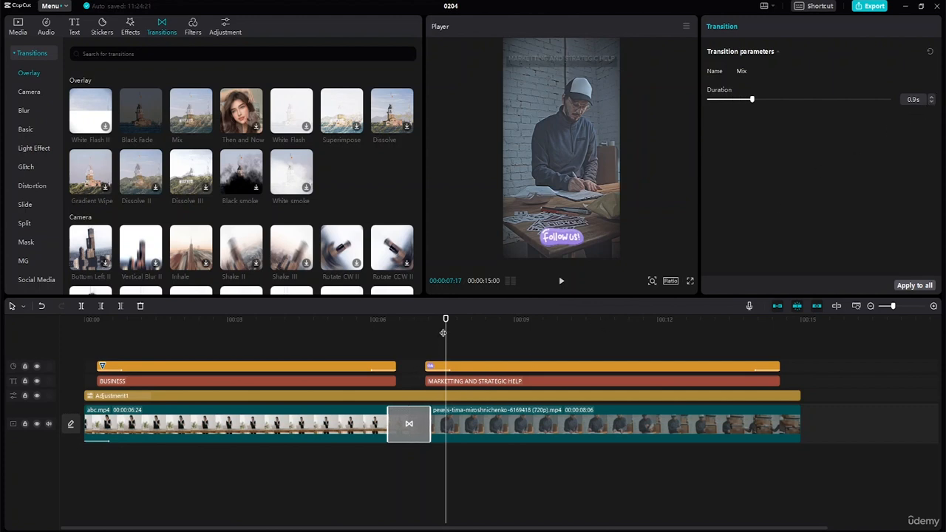
- Play the story from 00:00:00:00 to near its end to check the transition and animations
{"action": "left_click_drag", "start_coordinate": [446, 319], "coordinate": [84, 314]}
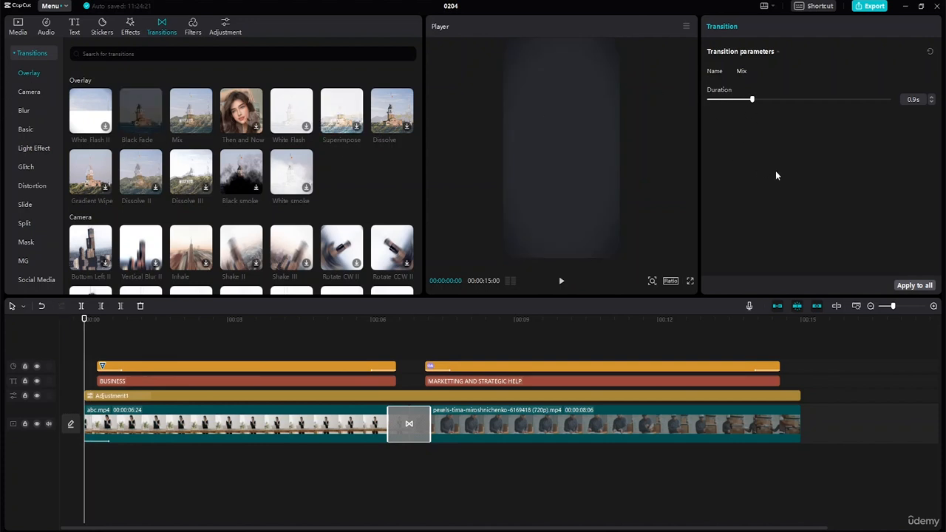
{"action": "left_click", "coordinate": [560, 282]}
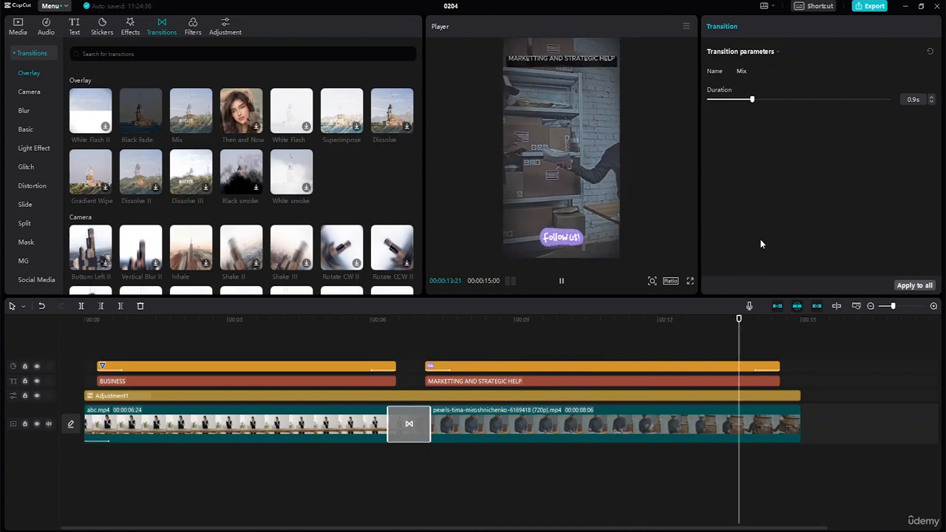
{"action": "key", "text": "space"}
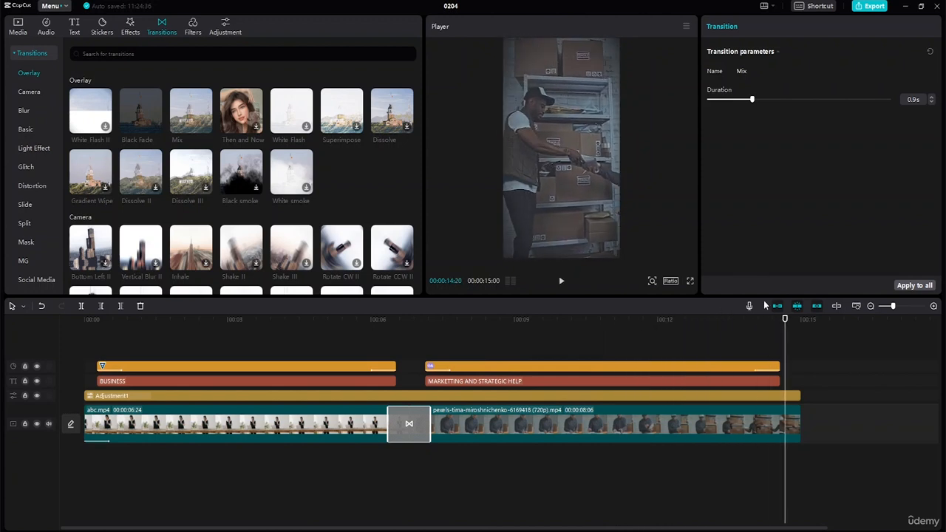
- Inspect the blend between the two clips and set the Mix transition's duration to 1.0 s
{"action": "left_click_drag", "start_coordinate": [785, 319], "coordinate": [175, 319]}
{"action": "left_click_drag", "start_coordinate": [270, 303], "coordinate": [402, 345]}
{"action": "left_click", "coordinate": [211, 435]}
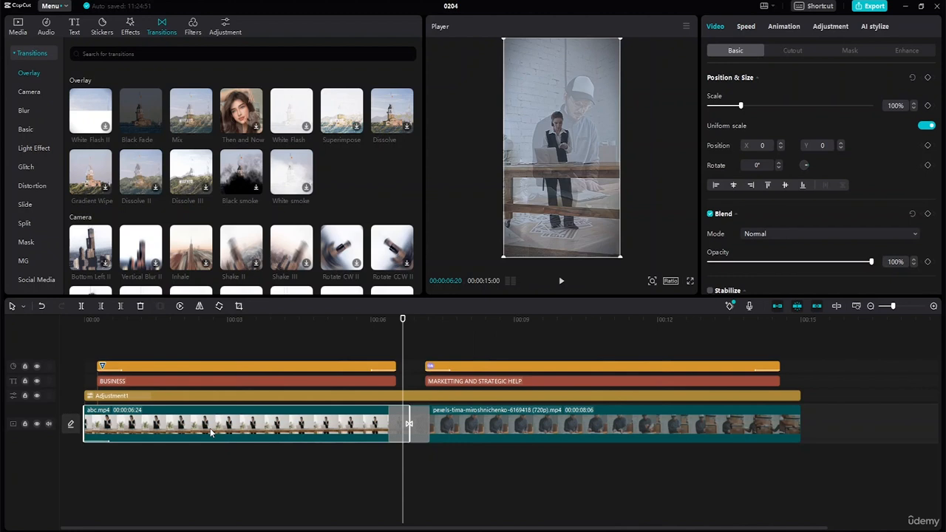
{"action": "left_click", "coordinate": [520, 435]}
{"action": "left_click", "coordinate": [261, 425]}
{"action": "left_click_drag", "start_coordinate": [402, 323], "coordinate": [406, 396]}
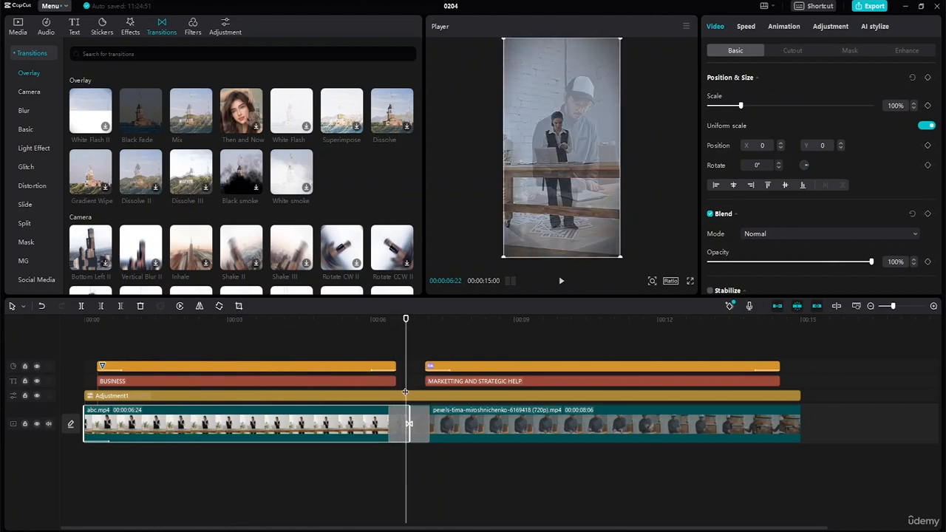
{"action": "left_click", "coordinate": [417, 424]}
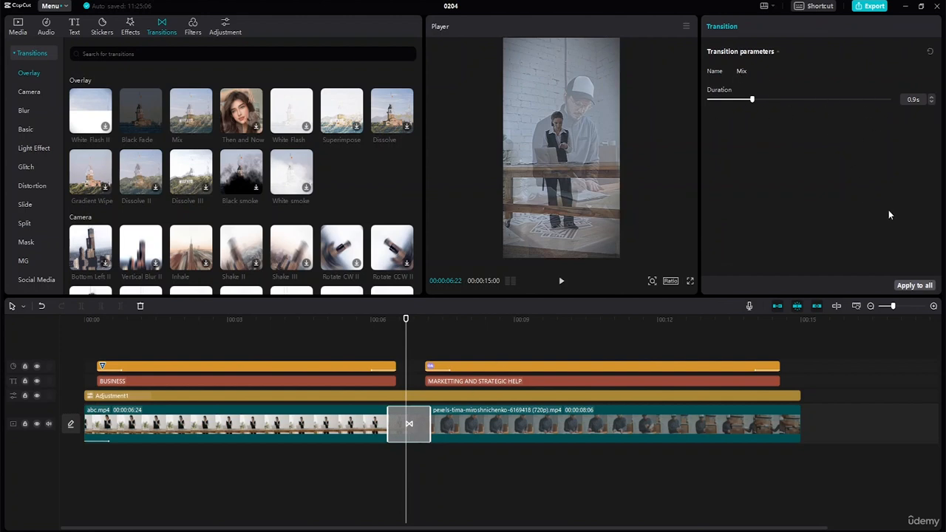
{"action": "left_click", "coordinate": [931, 98]}
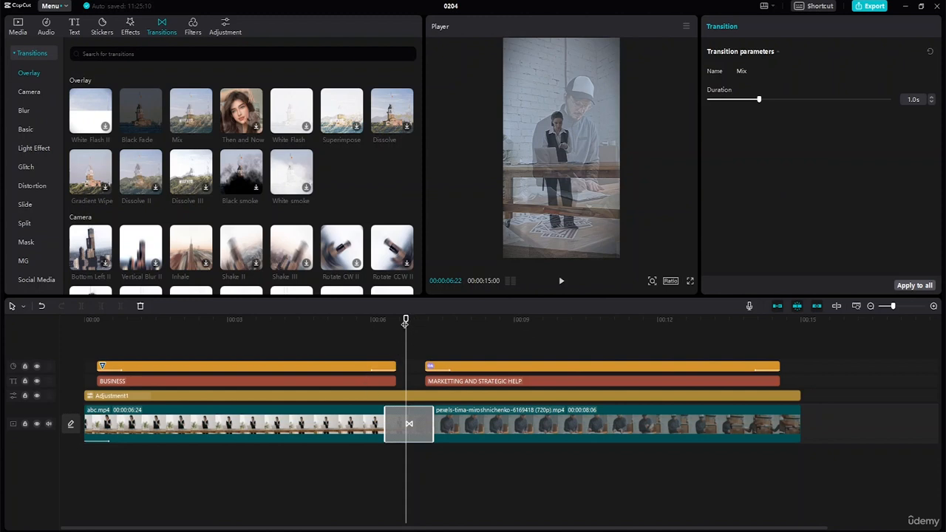
- Play the timeline across the Mix transition from just before it to check the lengthened blend
{"action": "left_click_drag", "start_coordinate": [405, 323], "coordinate": [362, 327]}
{"action": "key", "text": "space"}
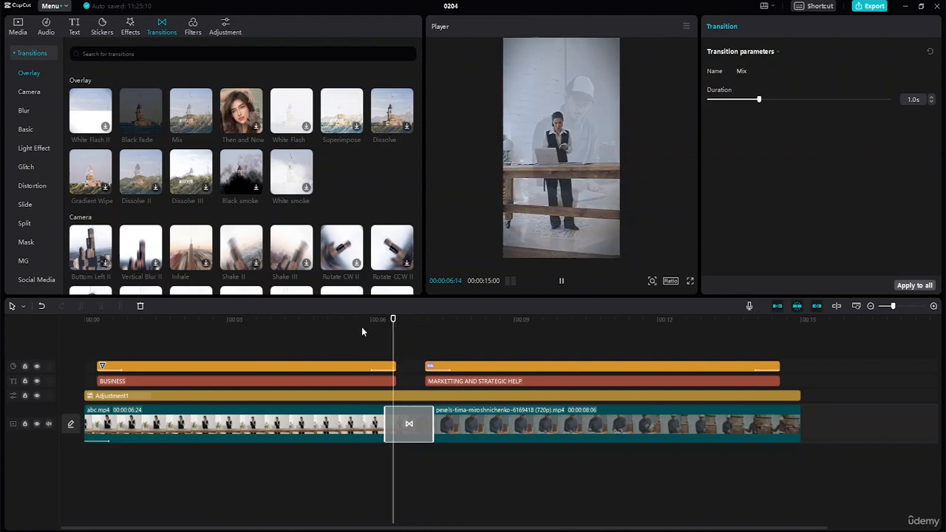
{"action": "key", "text": "space"}
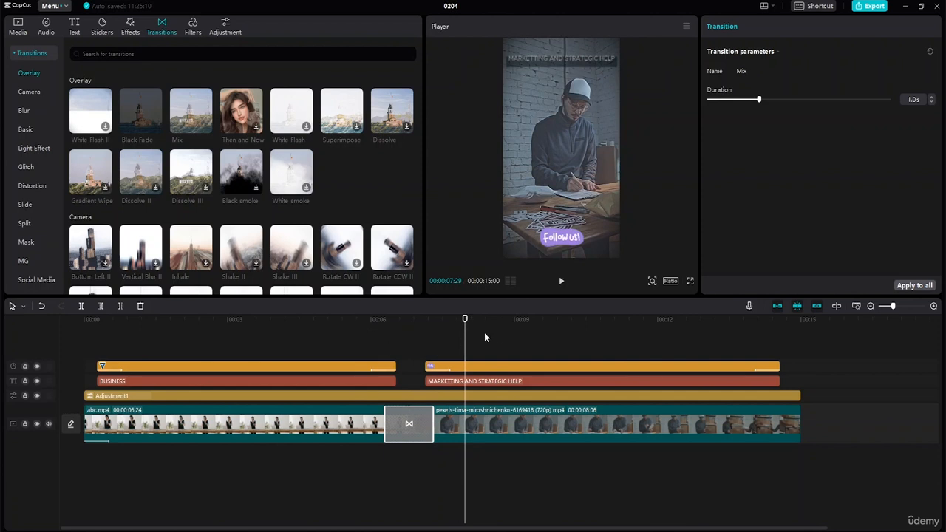
- Review the timeline layers in turn: the Follow us! and JOIN US stickers, the BUSINESS title and Adjustment1
{"action": "left_click_drag", "start_coordinate": [464, 320], "coordinate": [308, 299]}
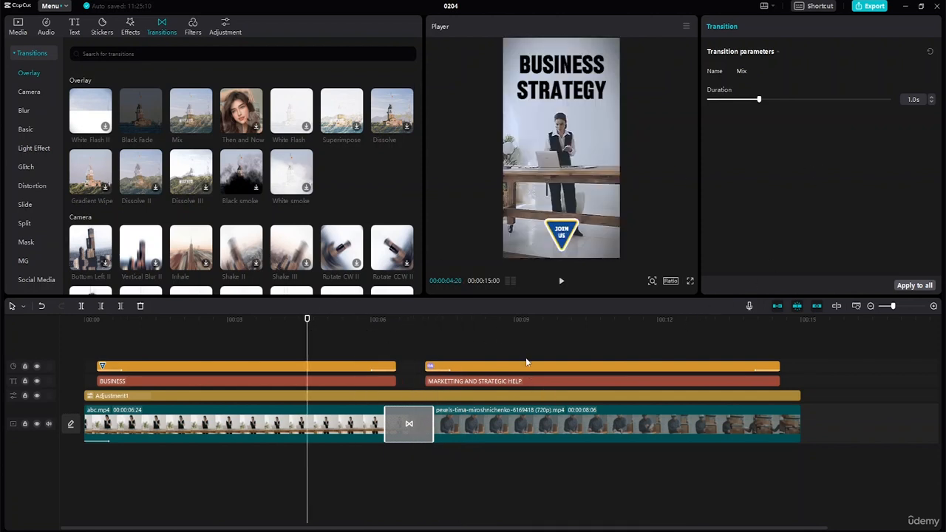
{"action": "left_click", "coordinate": [526, 370]}
{"action": "left_click", "coordinate": [278, 367]}
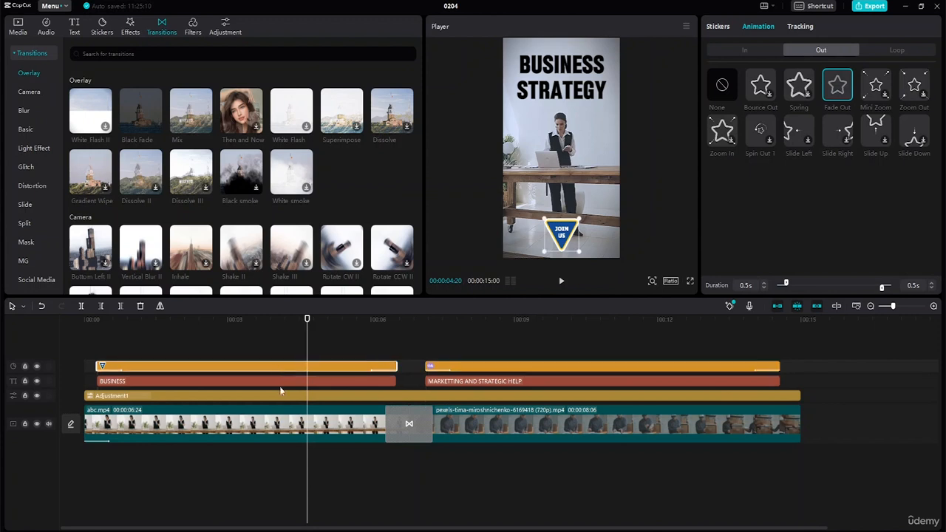
{"action": "left_click", "coordinate": [271, 381]}
{"action": "left_click", "coordinate": [271, 396]}
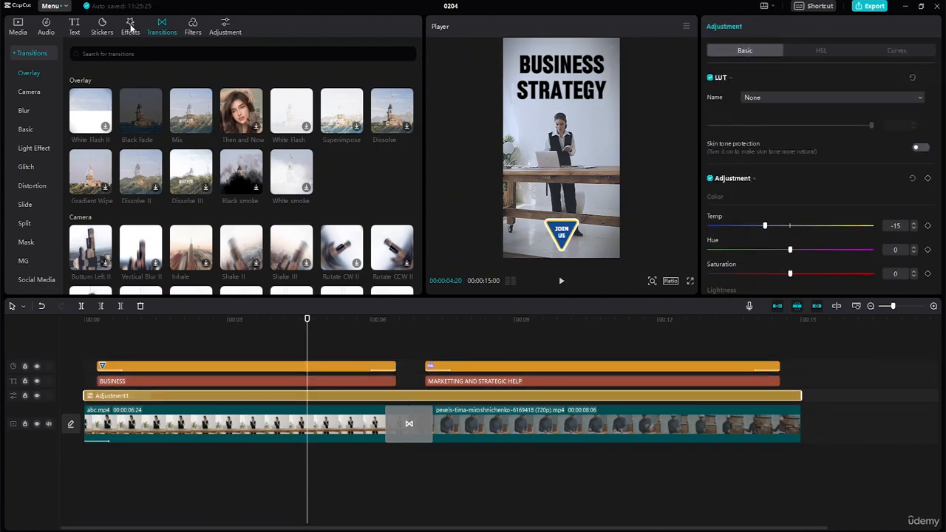
- Add the Spectrum Scanning video effect above the middle of the second clip and extend its end to about the 00:12 mark
{"action": "left_click", "coordinate": [130, 28]}
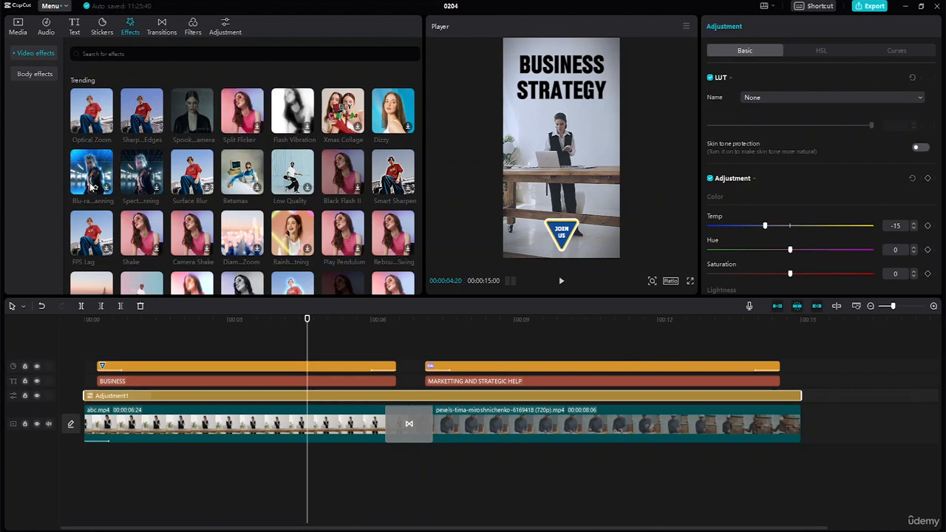
{"action": "left_click", "coordinate": [157, 186]}
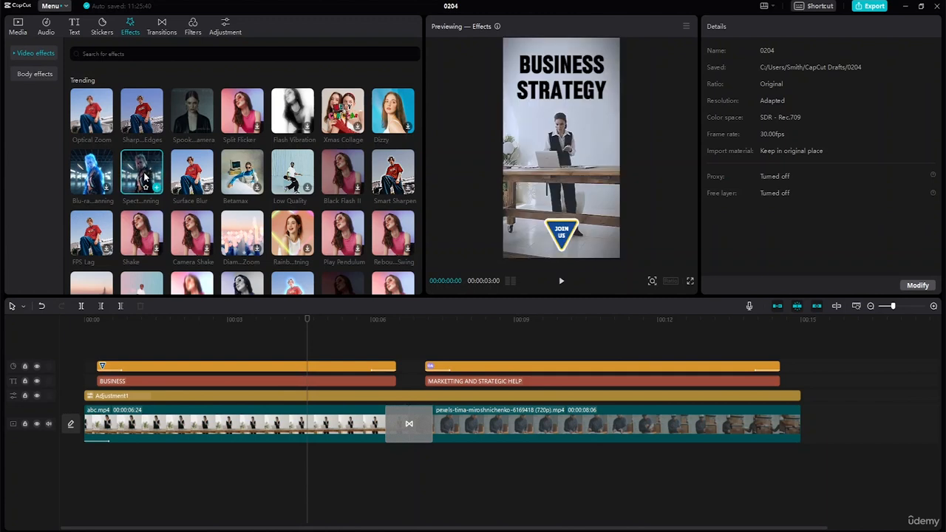
{"action": "left_click_drag", "start_coordinate": [146, 177], "coordinate": [488, 355]}
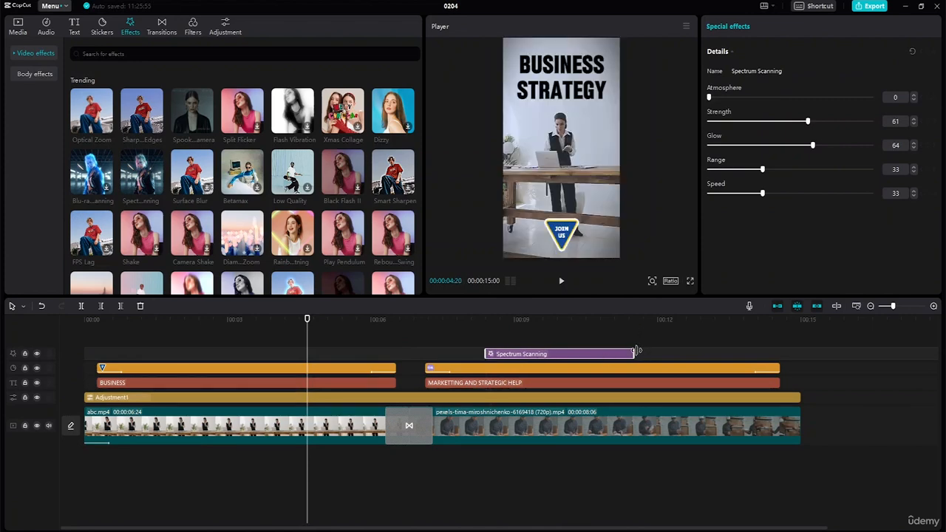
{"action": "left_click_drag", "start_coordinate": [634, 353], "coordinate": [656, 353]}
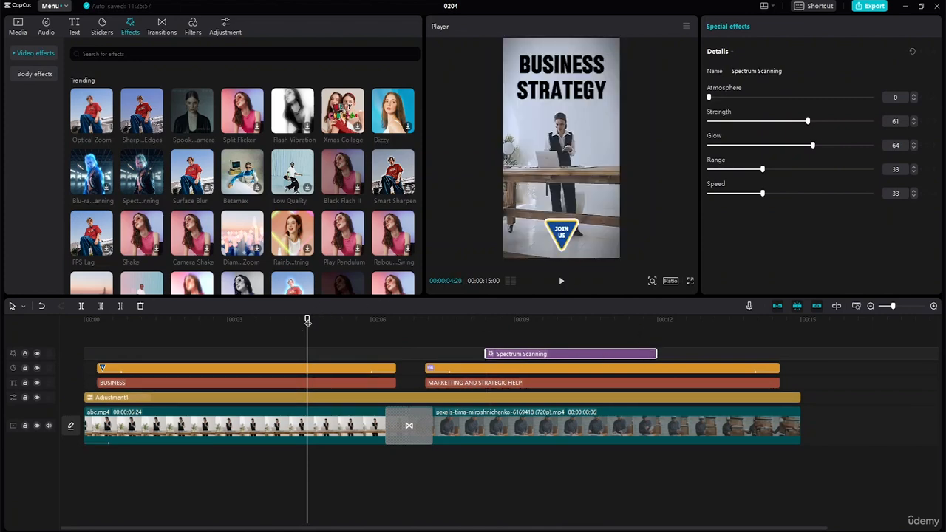
- Play the timeline from about 00:07 through the Spectrum Scanning effect to check how it looks on the second clip
{"action": "left_click_drag", "start_coordinate": [310, 318], "coordinate": [424, 331]}
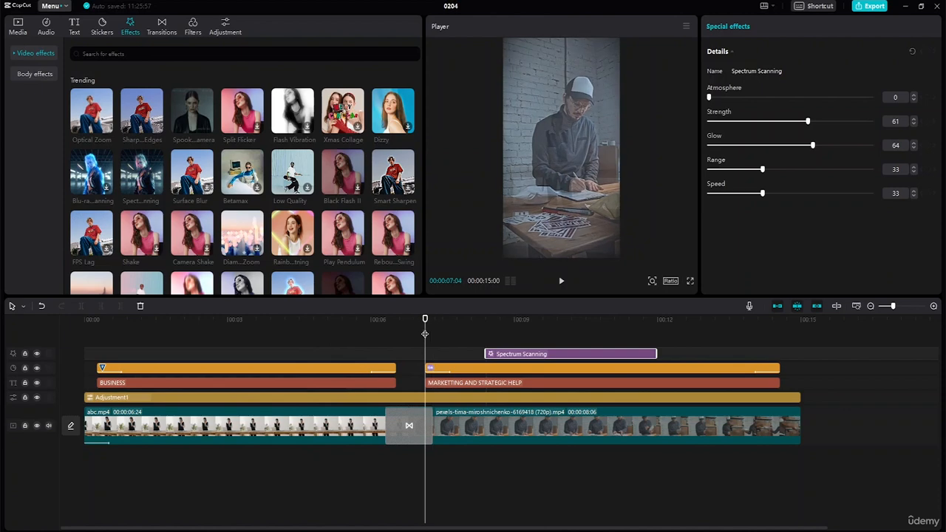
{"action": "key", "text": "space"}
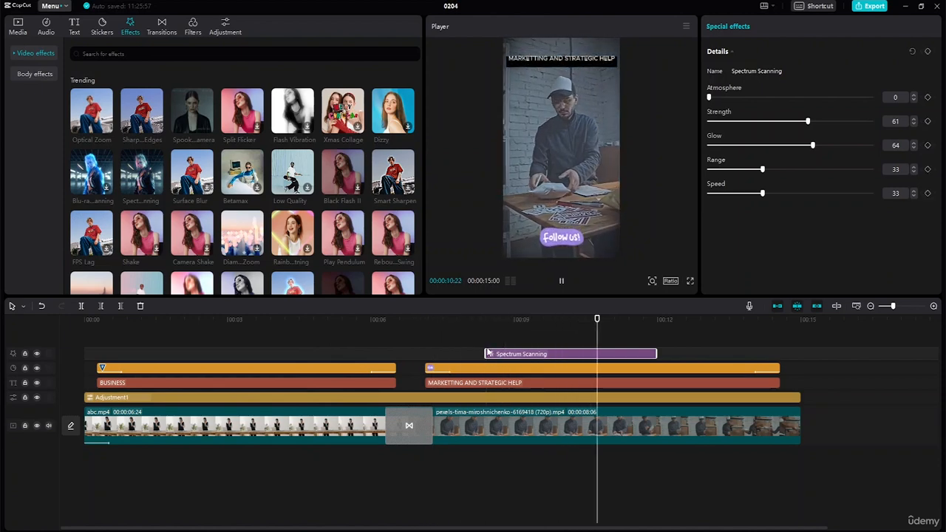
{"action": "key", "text": "space"}
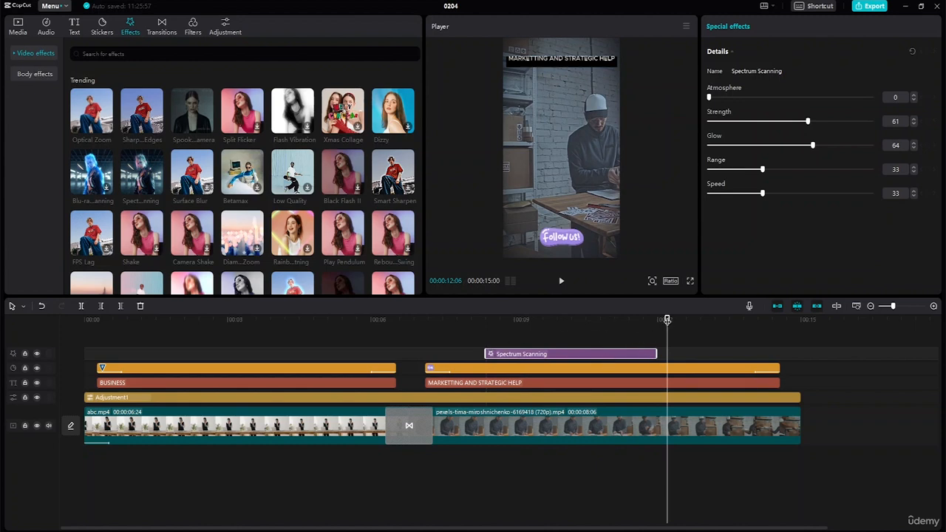
- Try the Blu-ray Scanning video effect above the first clip, stretching it from just after the clip's start to about 00:05
{"action": "left_click_drag", "start_coordinate": [666, 319], "coordinate": [116, 310]}
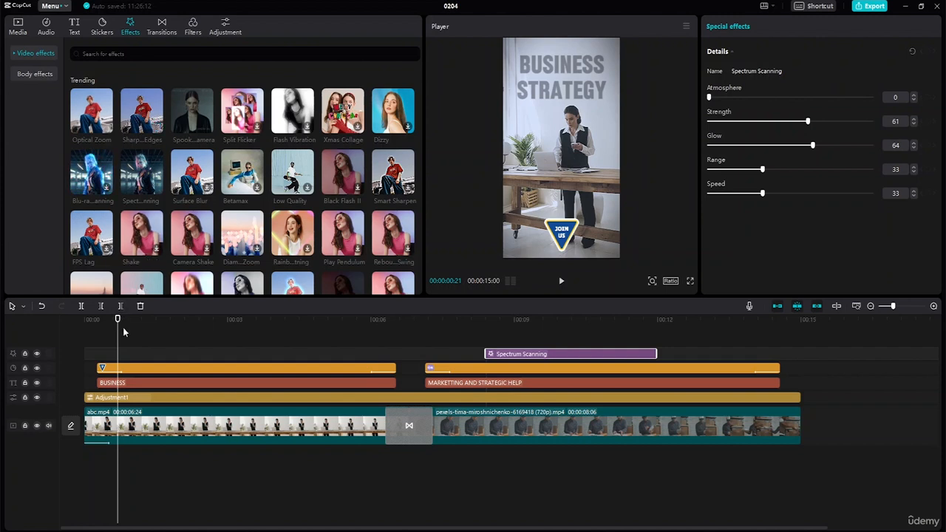
{"action": "left_click_drag", "start_coordinate": [108, 195], "coordinate": [173, 354]}
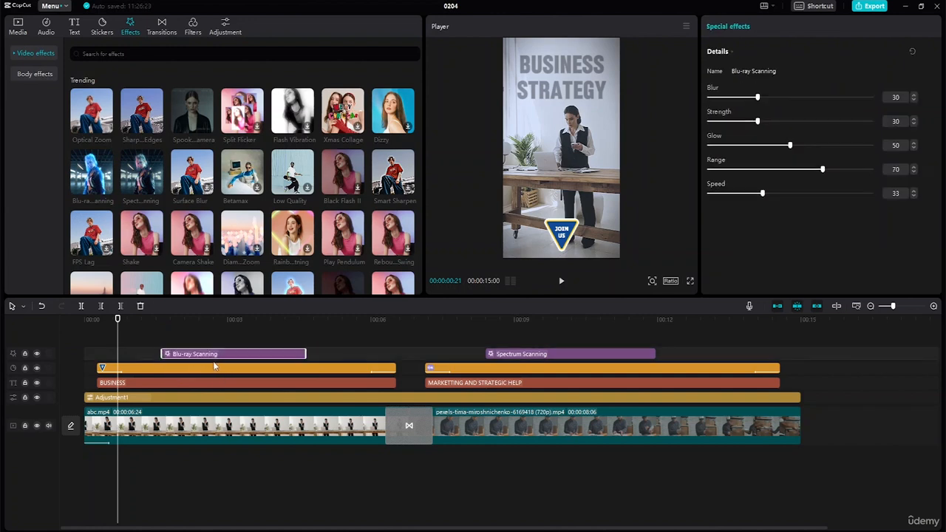
{"action": "left_click_drag", "start_coordinate": [164, 352], "coordinate": [110, 347]}
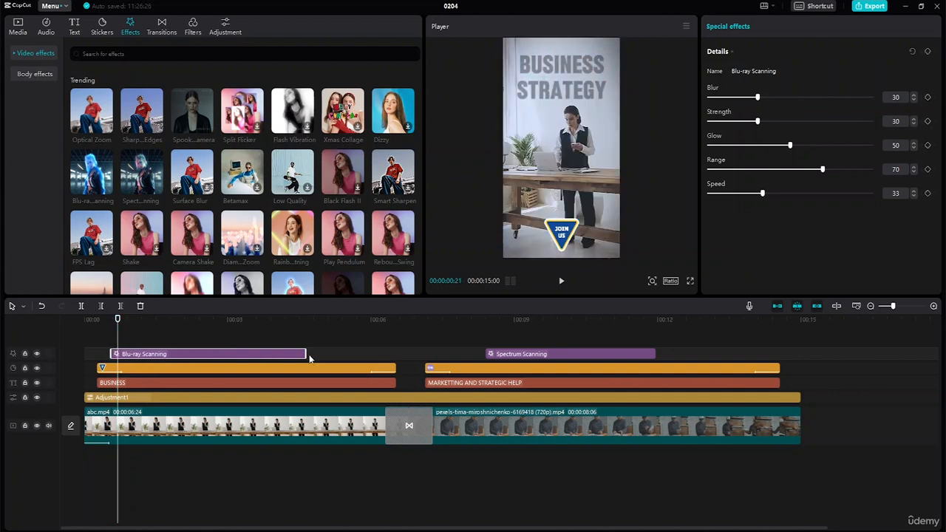
{"action": "left_click_drag", "start_coordinate": [304, 350], "coordinate": [333, 350]}
- Play the timeline from the beginning to check both scanning effects across the two clips
{"action": "left_click_drag", "start_coordinate": [119, 319], "coordinate": [84, 319]}
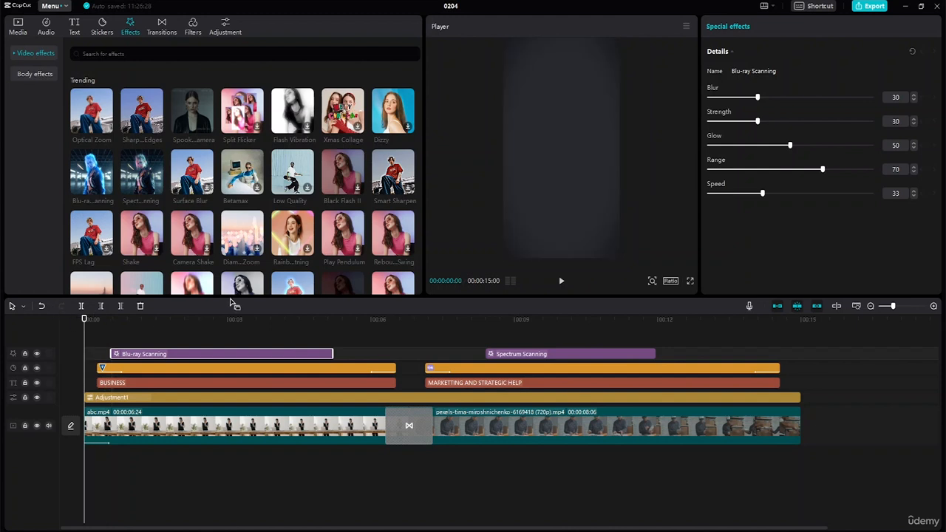
{"action": "left_click", "coordinate": [560, 282]}
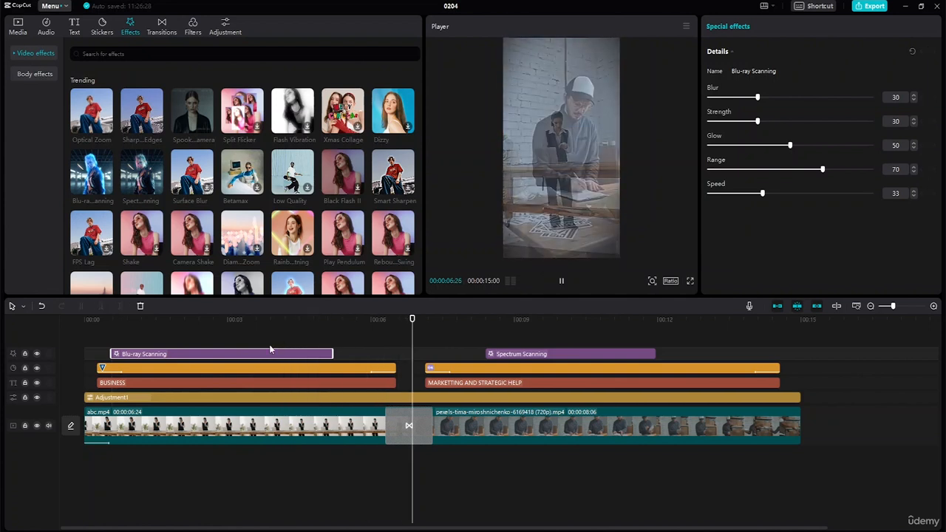
{"action": "key", "text": "space"}
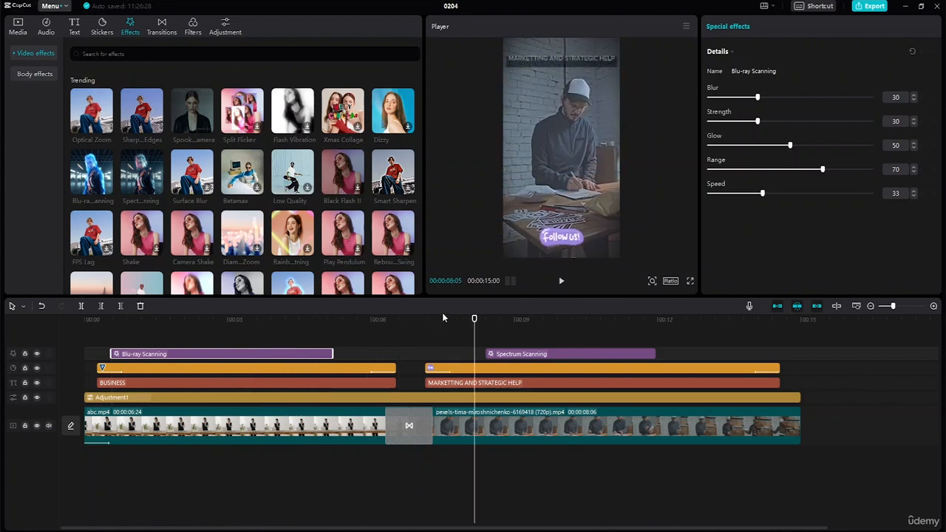
{"action": "key", "text": "space"}
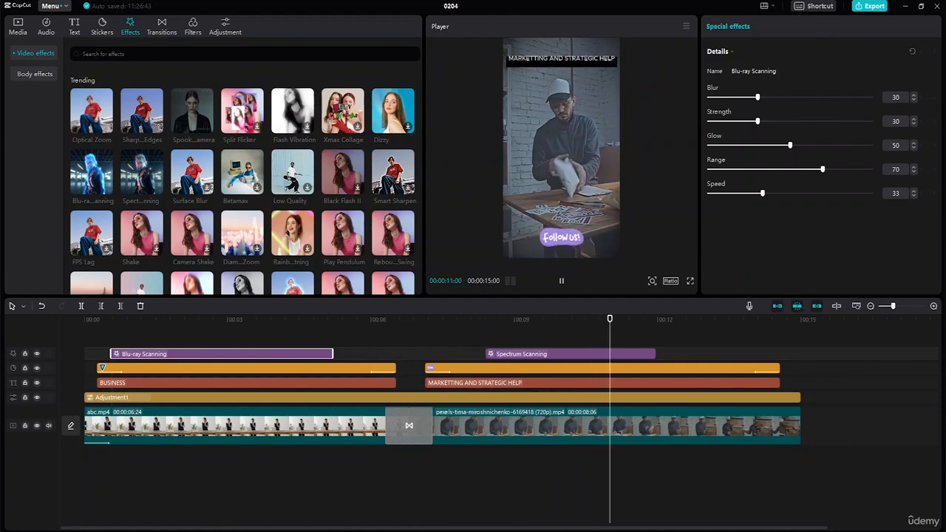
{"action": "left_click_drag", "start_coordinate": [629, 466], "coordinate": [714, 362]}
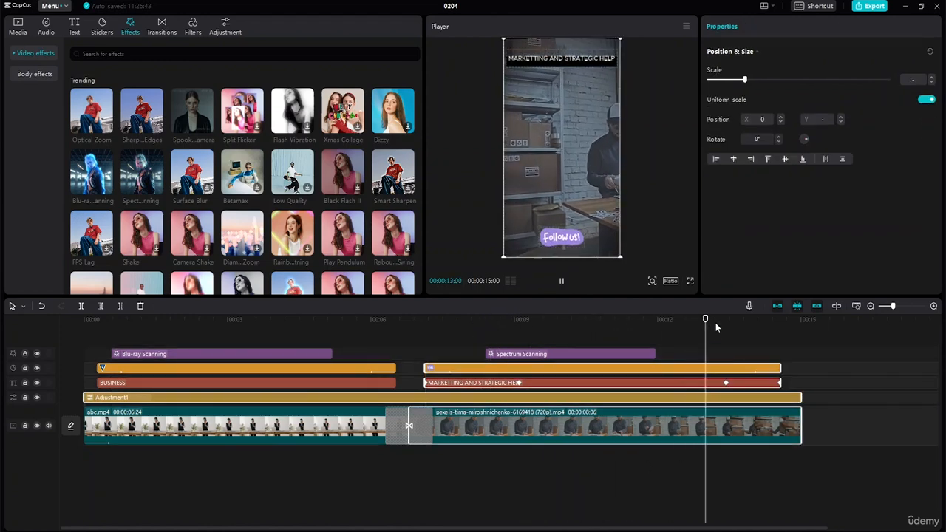
- Return to the start of the timeline and delete the Blu-ray Scanning effect above the first clip
{"action": "left_click_drag", "start_coordinate": [717, 320], "coordinate": [244, 285]}
{"action": "key", "text": "Home"}
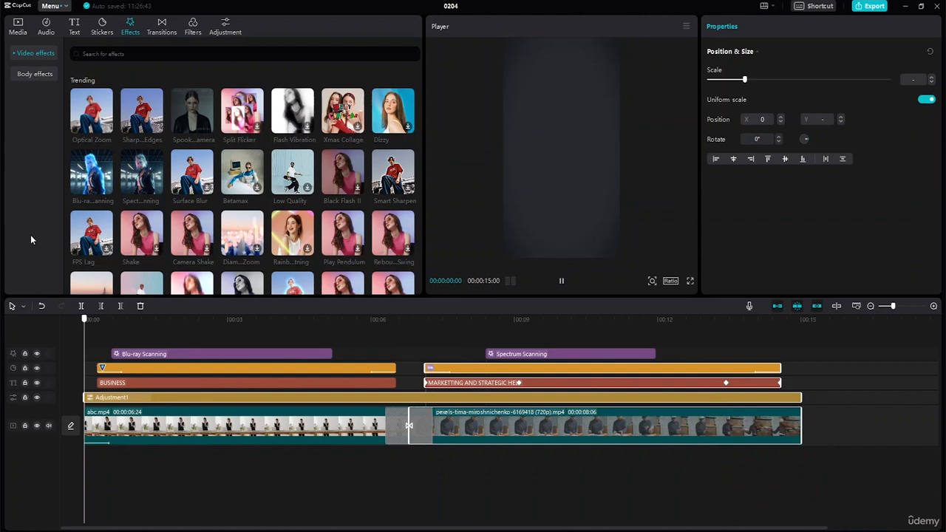
{"action": "left_click", "coordinate": [211, 353]}
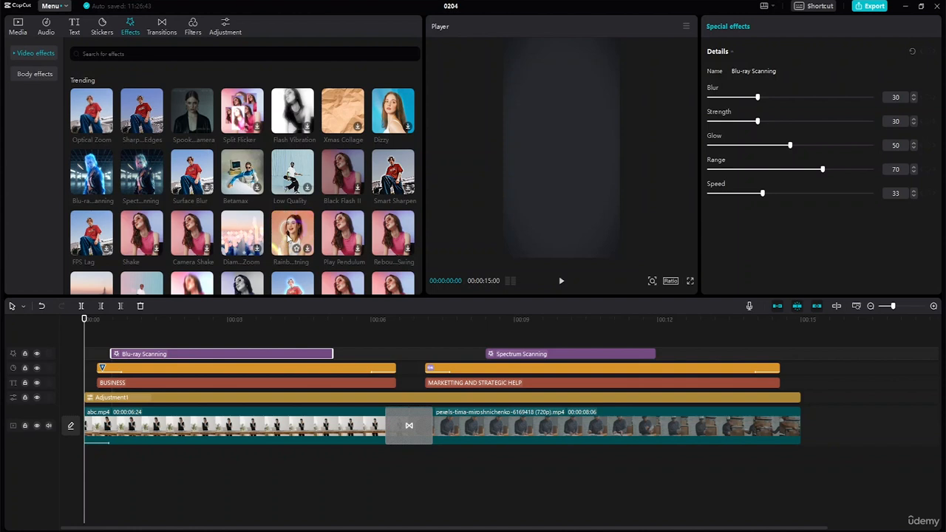
{"action": "key", "text": "Delete"}
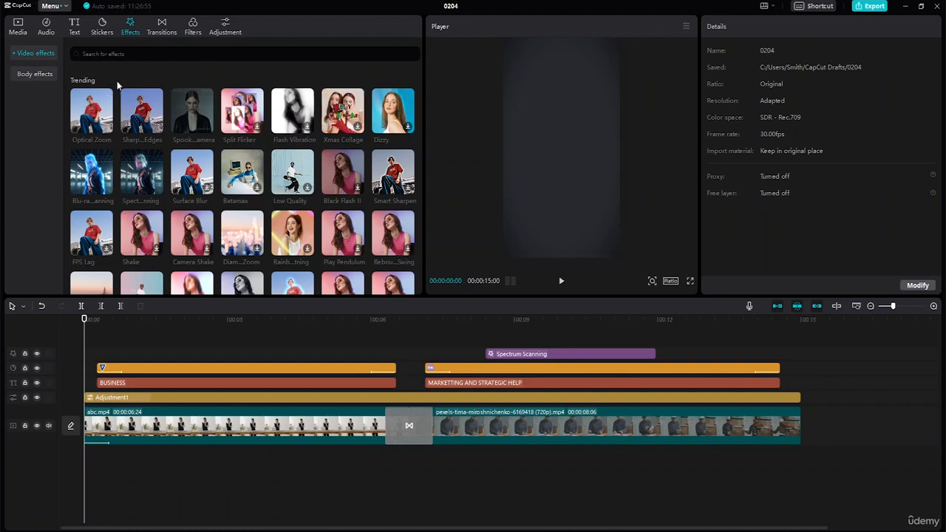
- Search the music library for adventure and preview the two My Adventure tracks and Adventure (KemimikE 2017 Rework)
{"action": "left_click", "coordinate": [52, 28]}
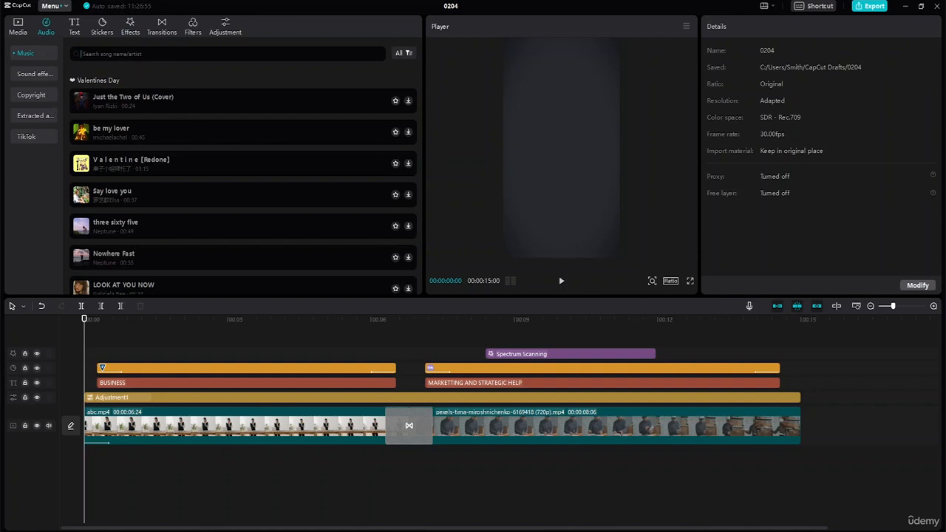
{"action": "type", "text": "s"}
{"action": "key", "text": "Return"}
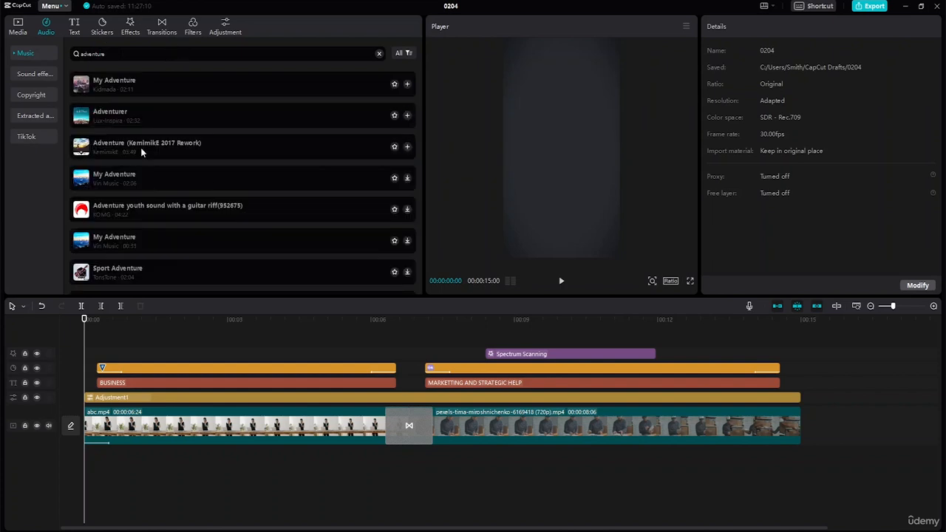
{"action": "left_click", "coordinate": [80, 90]}
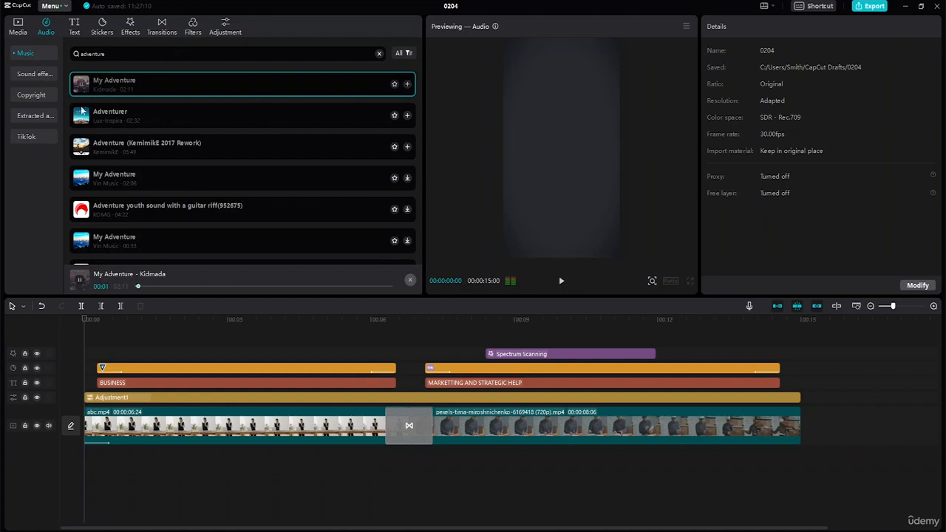
{"action": "left_click", "coordinate": [81, 179]}
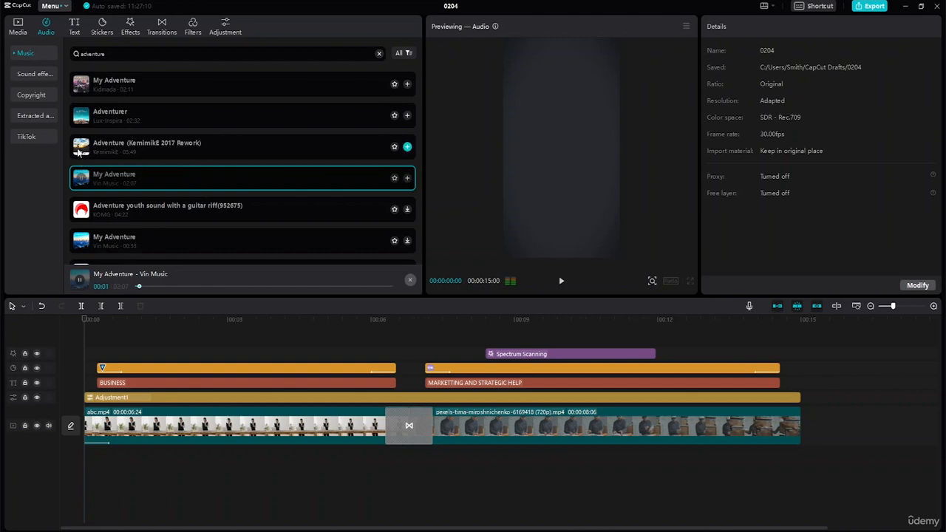
{"action": "left_click", "coordinate": [80, 152]}
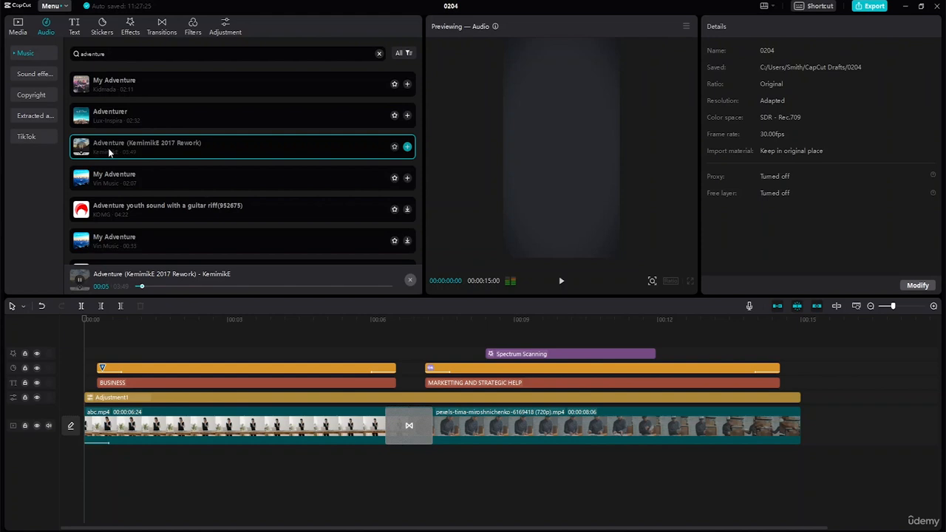
- Add Adventure (KemimikE 2017 Rework) below the video from 00:00 and shorten the music to about 21 seconds
{"action": "left_click_drag", "start_coordinate": [107, 149], "coordinate": [83, 455]}
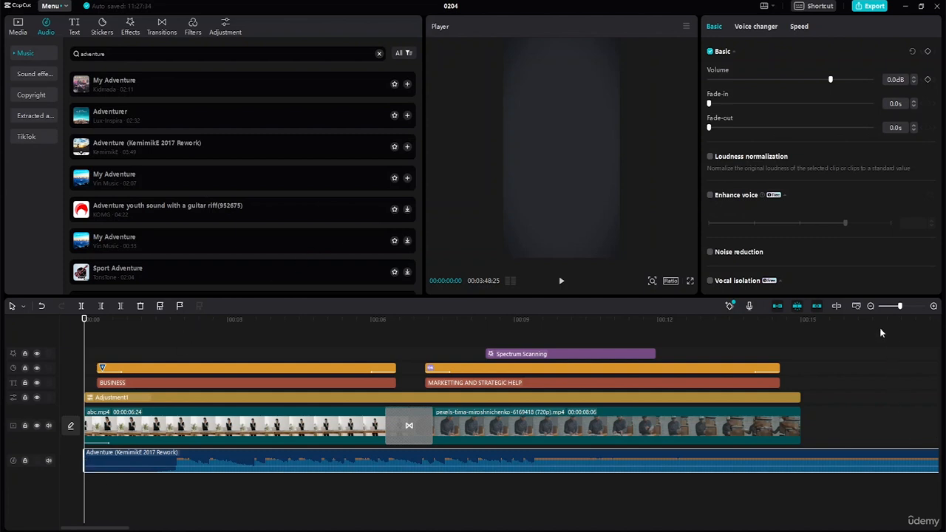
{"action": "left_click", "coordinate": [869, 306]}
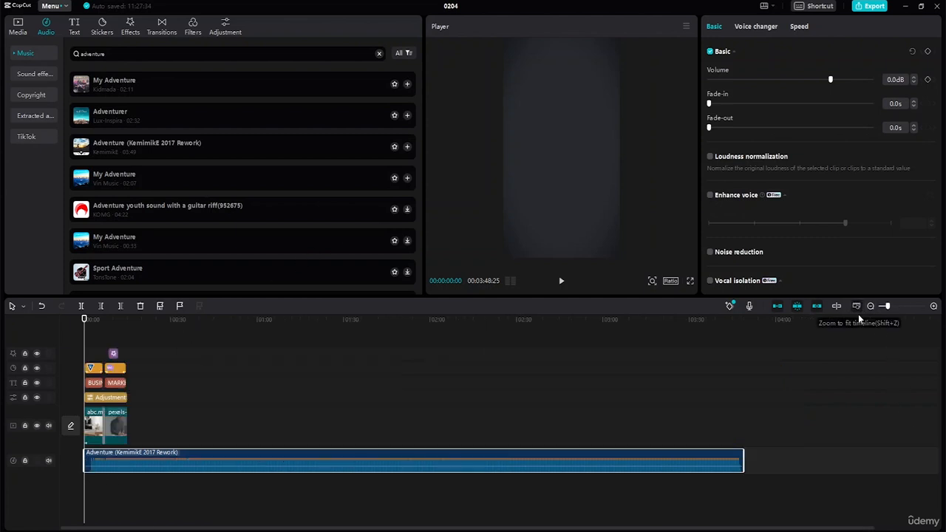
{"action": "left_click_drag", "start_coordinate": [744, 451], "coordinate": [145, 443]}
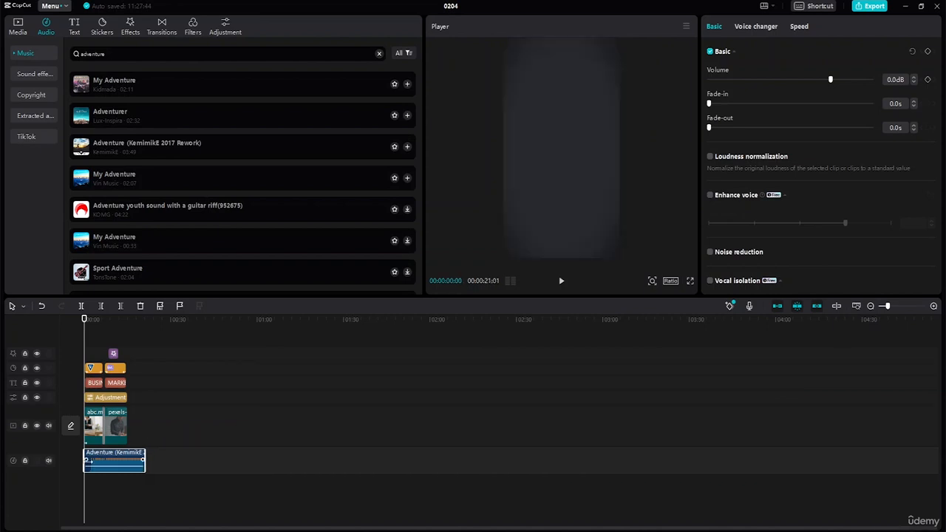
- Trim the music track so that it ends exactly with the video at 00:00:15:00
{"action": "left_click_drag", "start_coordinate": [86, 456], "coordinate": [126, 459]}
{"action": "left_click", "coordinate": [148, 465]}
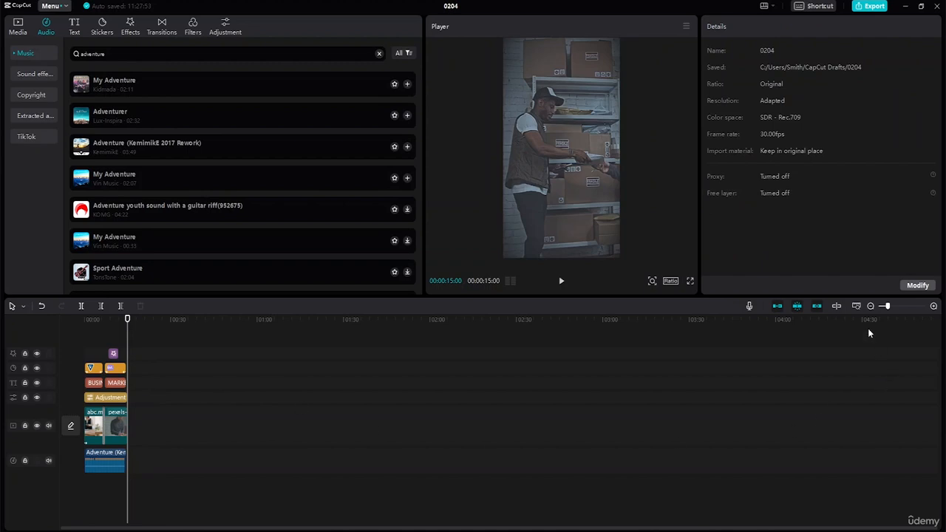
{"action": "left_click", "coordinate": [857, 306]}
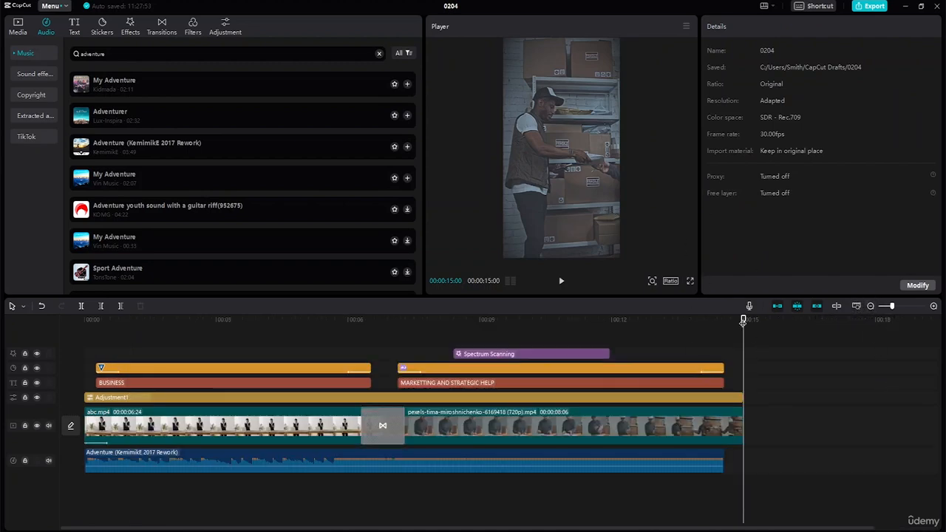
{"action": "left_click", "coordinate": [711, 457]}
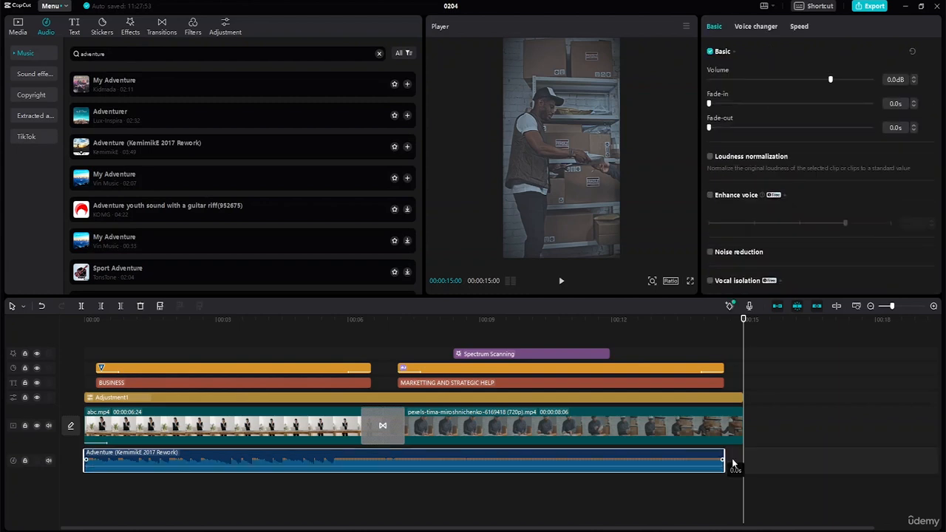
{"action": "left_click_drag", "start_coordinate": [725, 457], "coordinate": [742, 457]}
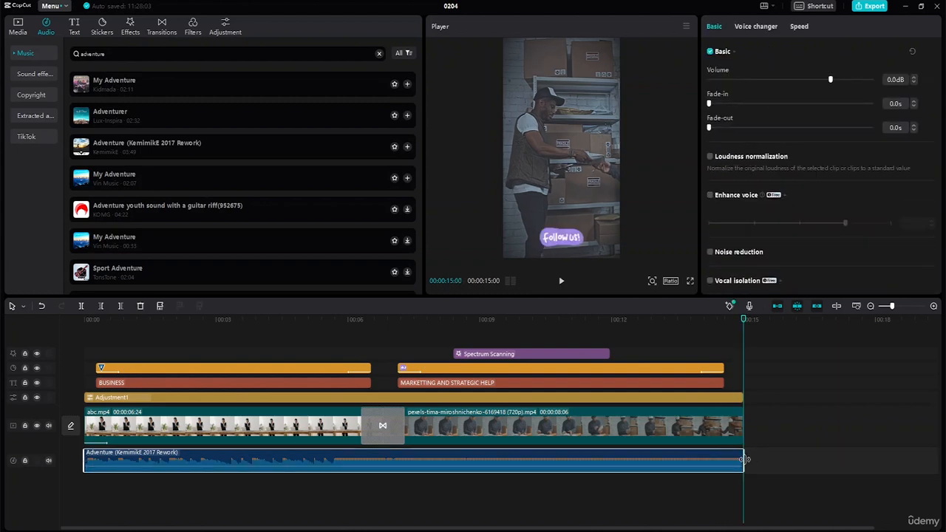
{"action": "left_click", "coordinate": [779, 450]}
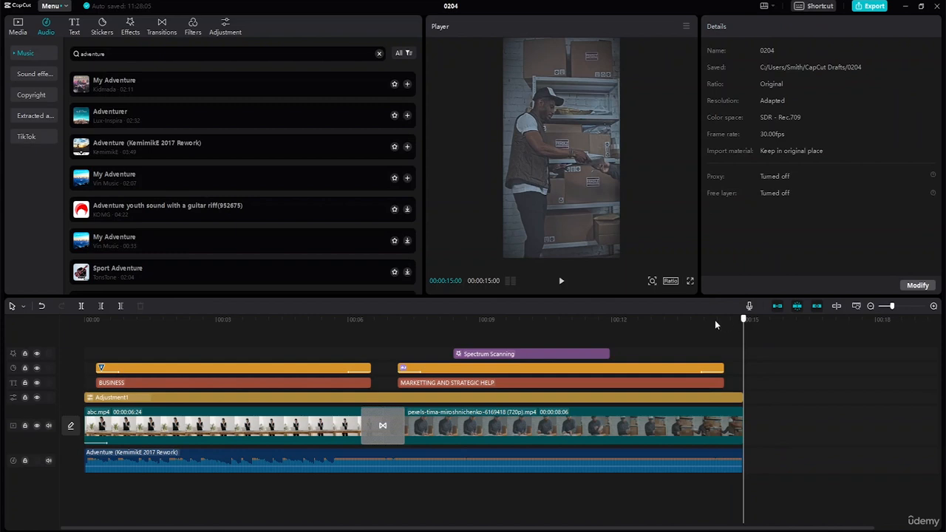
- Play the whole story from the start with the music, then return to the beginning
{"action": "left_click_drag", "start_coordinate": [714, 320], "coordinate": [41, 156]}
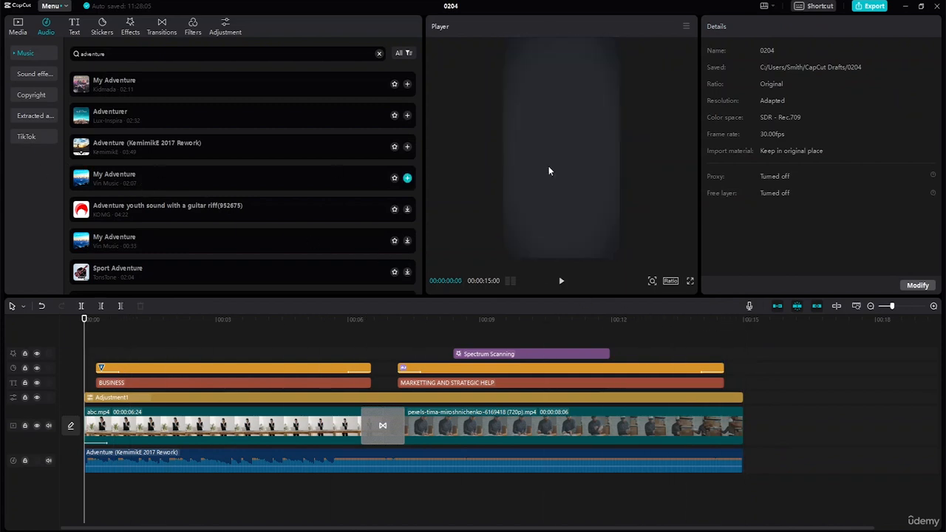
{"action": "left_click", "coordinate": [559, 283]}
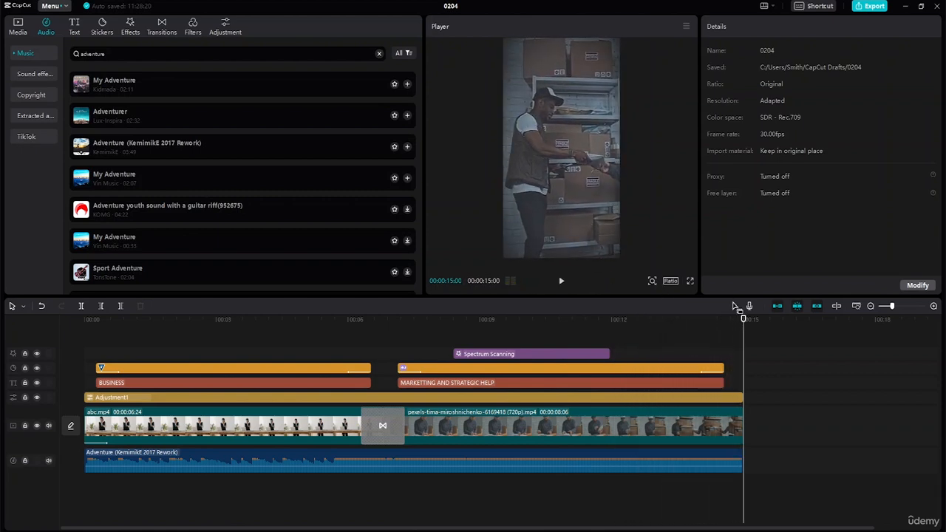
{"action": "left_click_drag", "start_coordinate": [745, 319], "coordinate": [52, 308]}
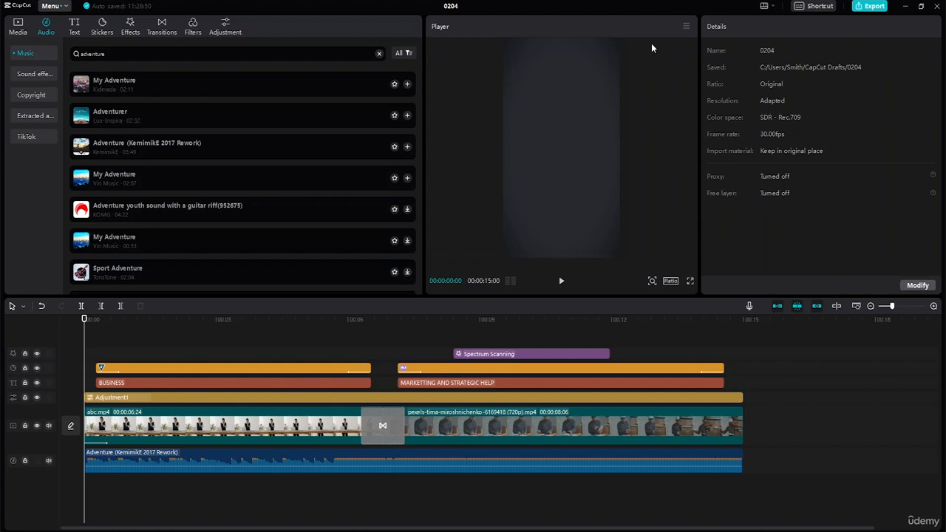
- Add a short fade-in to the Adventure (KemimikE 2017 Rework) music track
{"action": "left_click", "coordinate": [255, 369]}
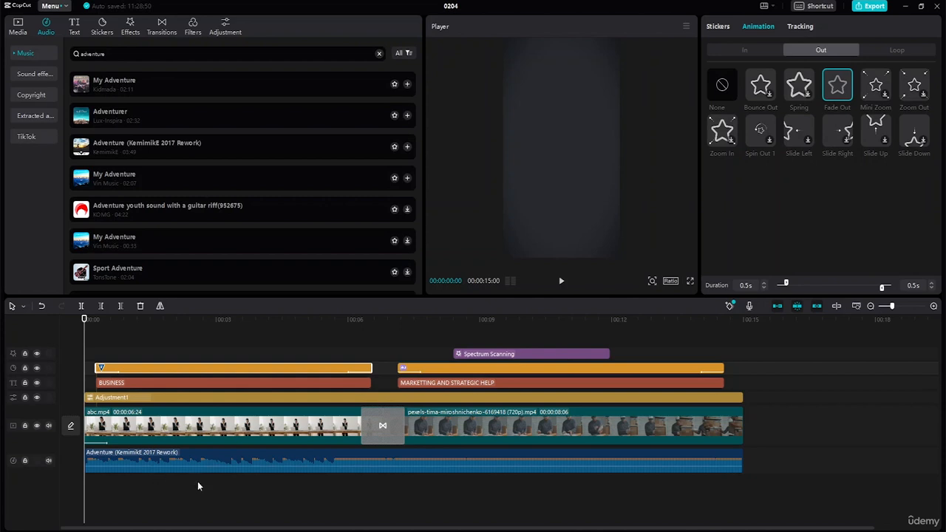
{"action": "left_click", "coordinate": [212, 461]}
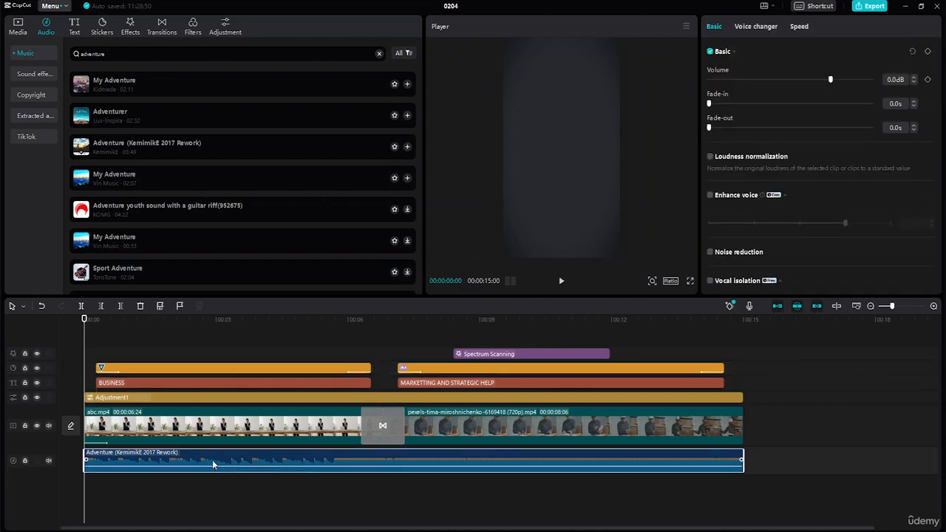
{"action": "left_click", "coordinate": [915, 102]}
{"action": "left_click", "coordinate": [915, 102]}
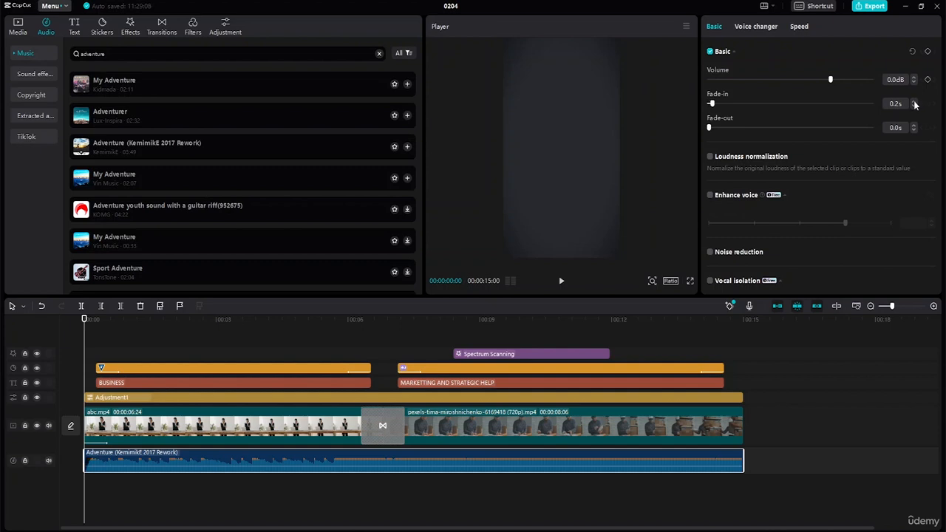
{"action": "left_click", "coordinate": [914, 102]}
{"action": "left_click", "coordinate": [914, 102]}
{"action": "left_click", "coordinate": [915, 102]}
{"action": "left_click", "coordinate": [914, 102]}
{"action": "left_click", "coordinate": [914, 101]}
{"action": "left_click", "coordinate": [913, 107]}
{"action": "left_click", "coordinate": [913, 107]}
- Set the music track's fade-out to 0.8 s
{"action": "left_click", "coordinate": [913, 125]}
{"action": "left_click", "coordinate": [913, 125]}
{"action": "left_click", "coordinate": [913, 126]}
{"action": "left_click", "coordinate": [913, 126]}
{"action": "left_click", "coordinate": [913, 126]}
{"action": "left_click", "coordinate": [913, 126]}
{"action": "left_click", "coordinate": [913, 125]}
{"action": "left_click", "coordinate": [913, 125]}
- Lengthen the music track's fade-in to 0.8 s and fine-tune where its fade-out begins, keeping it at about 0.8 s
{"action": "left_click", "coordinate": [914, 102]}
{"action": "left_click", "coordinate": [914, 101]}
{"action": "left_click", "coordinate": [914, 101]}
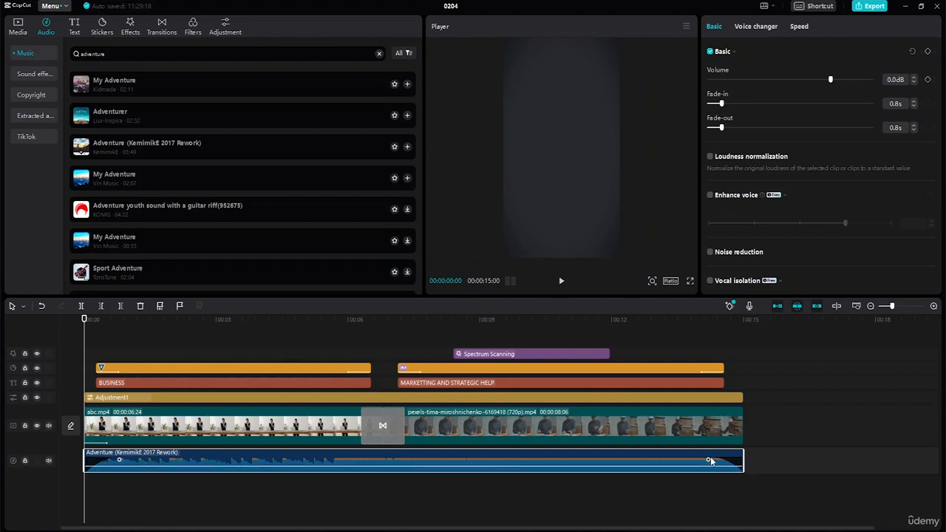
{"action": "mouse_move", "coordinate": [708, 459]}
{"action": "left_mouse_down"}
{"action": "mouse_move", "coordinate": [684, 459]}
{"action": "mouse_move", "coordinate": [710, 460]}
{"action": "left_mouse_up"}
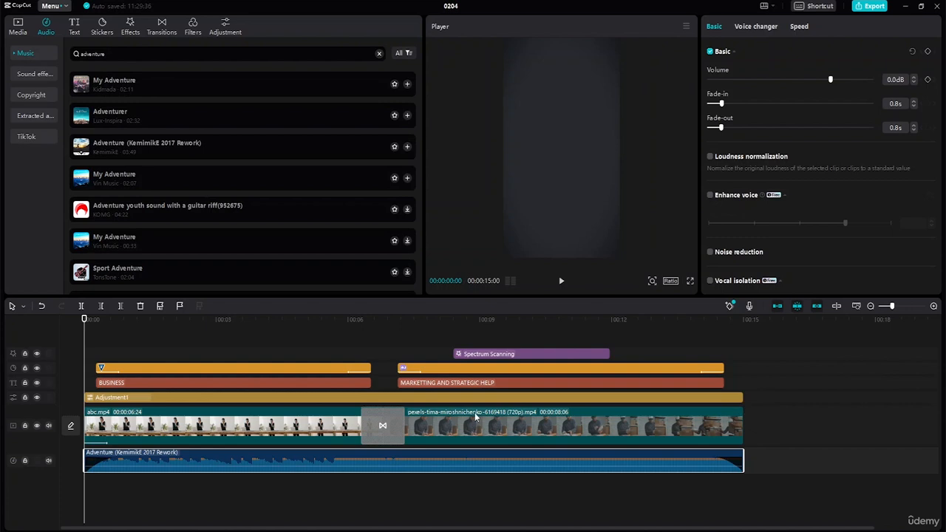
- Deselect the music track, play the story from the start to about 5 s, and return to the imported media
{"action": "left_click", "coordinate": [411, 502]}
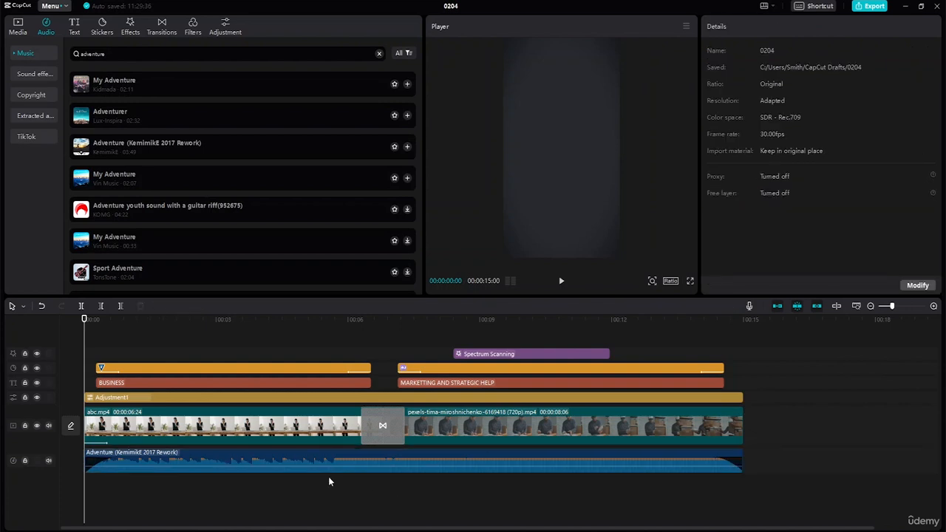
{"action": "left_click", "coordinate": [562, 281]}
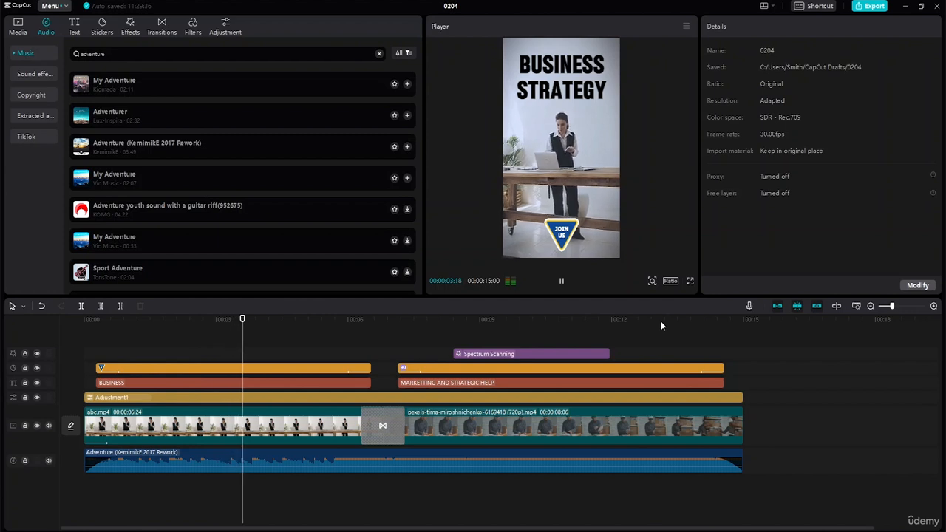
{"action": "key", "text": "space"}
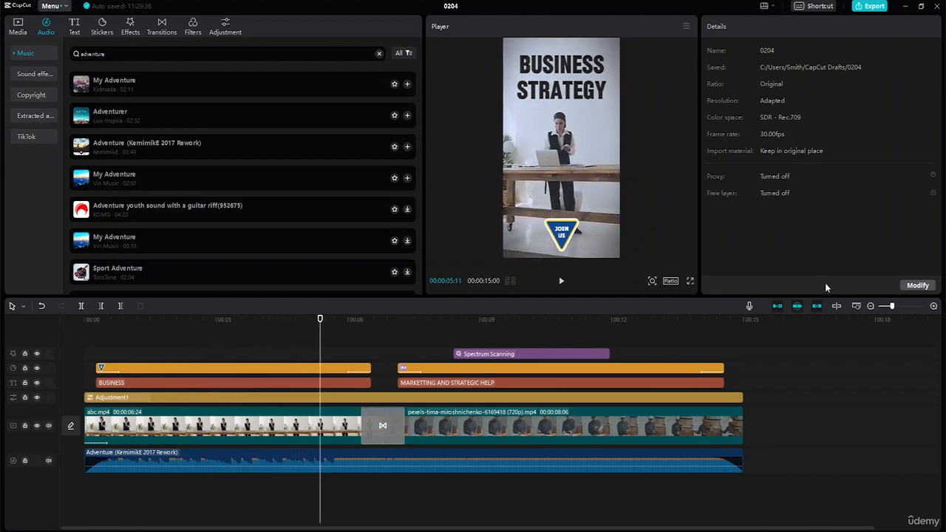
{"action": "left_click", "coordinate": [17, 29]}
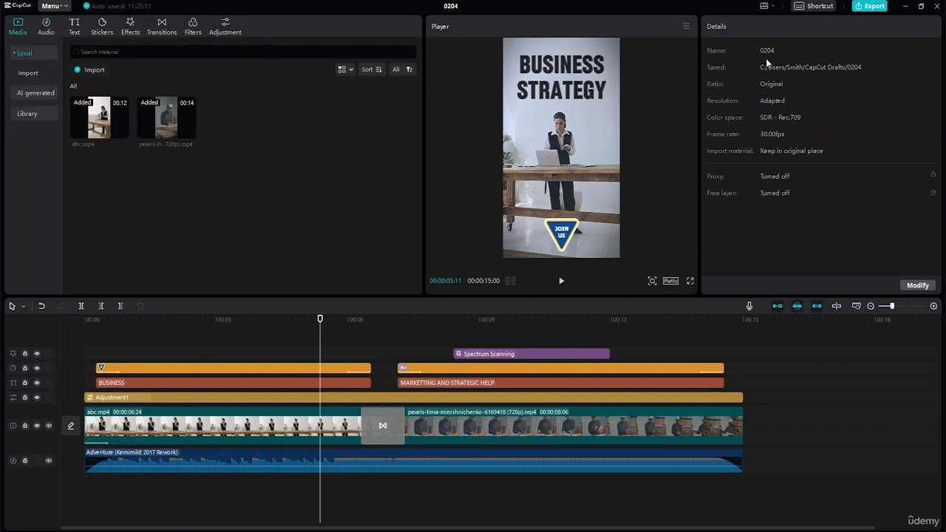
- Open the export settings and title the exported video Instagram Story 2
{"action": "left_click", "coordinate": [872, 6]}
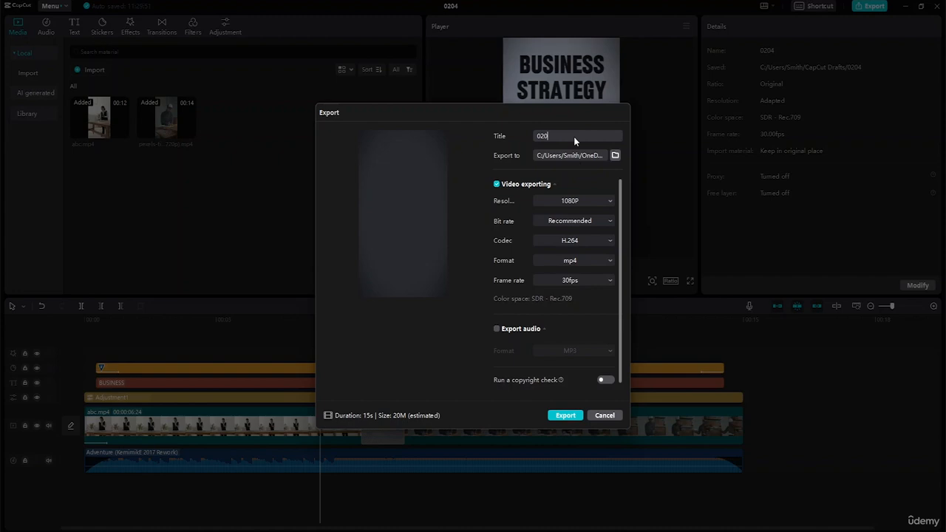
{"action": "key", "text": "BackSpace"}
{"action": "key", "text": "BackSpace"}
{"action": "key", "text": "BackSpace"}
{"action": "type", "text": "Instagram Story"}
- Set the Videos folder as the export destination, export the video, and dismiss the sharing options
{"action": "left_click", "coordinate": [614, 155]}
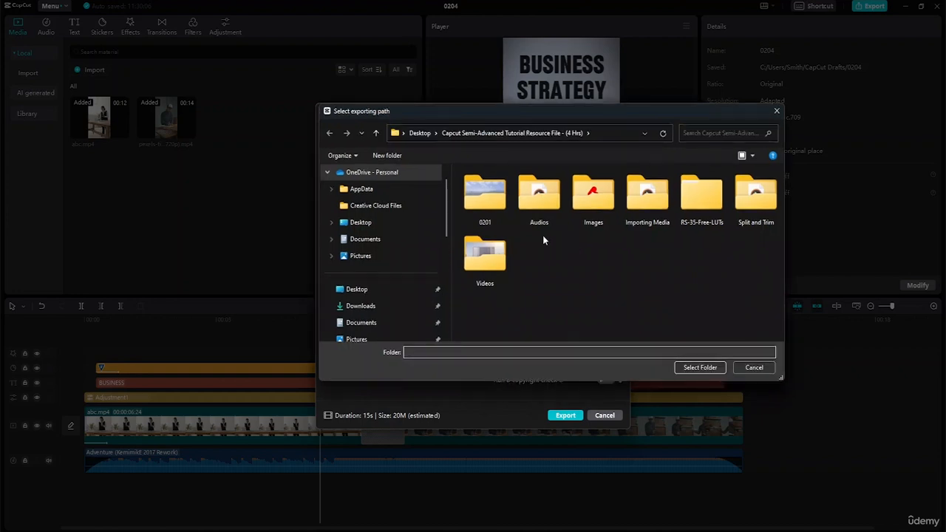
{"action": "left_click", "coordinate": [490, 267]}
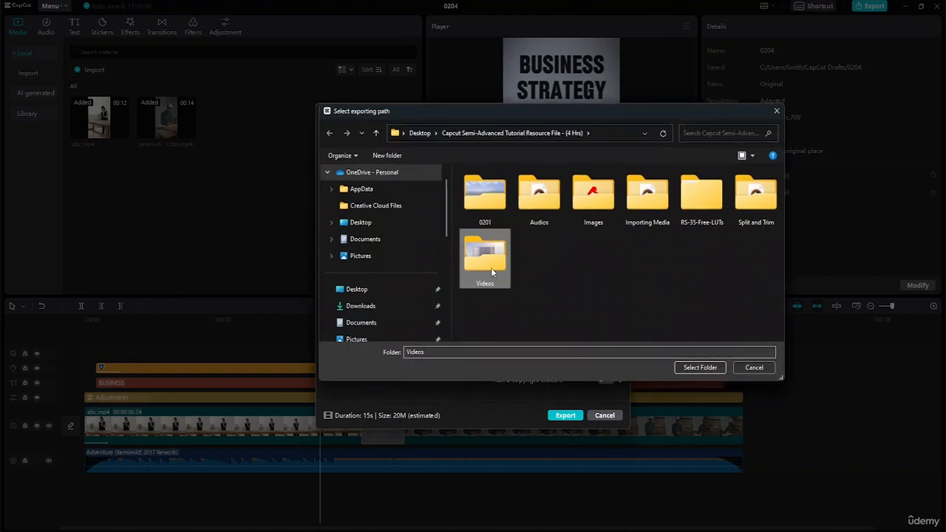
{"action": "left_click", "coordinate": [694, 367]}
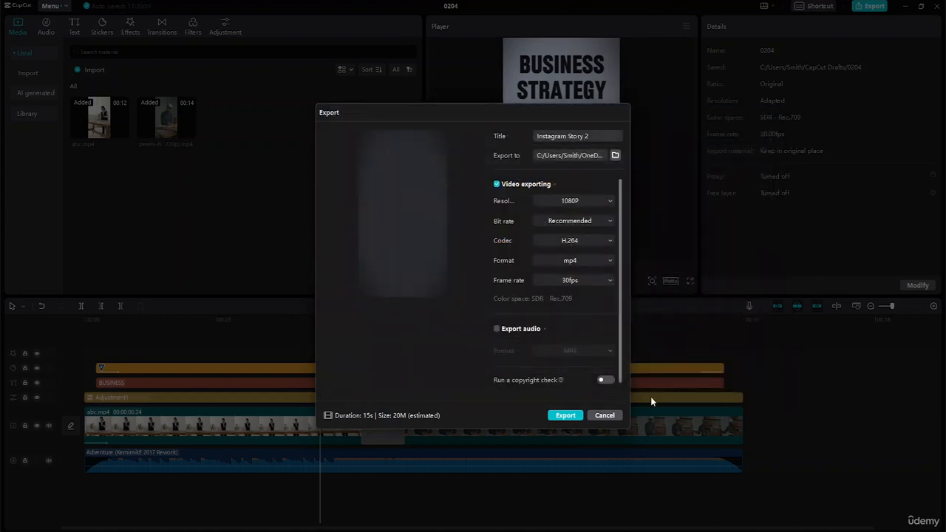
{"action": "left_click", "coordinate": [565, 415]}
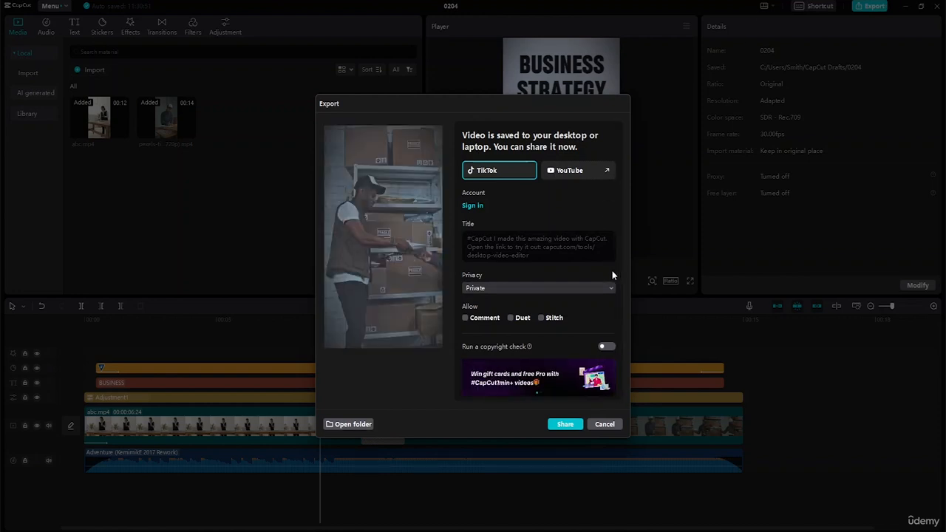
{"action": "left_click", "coordinate": [604, 424]}
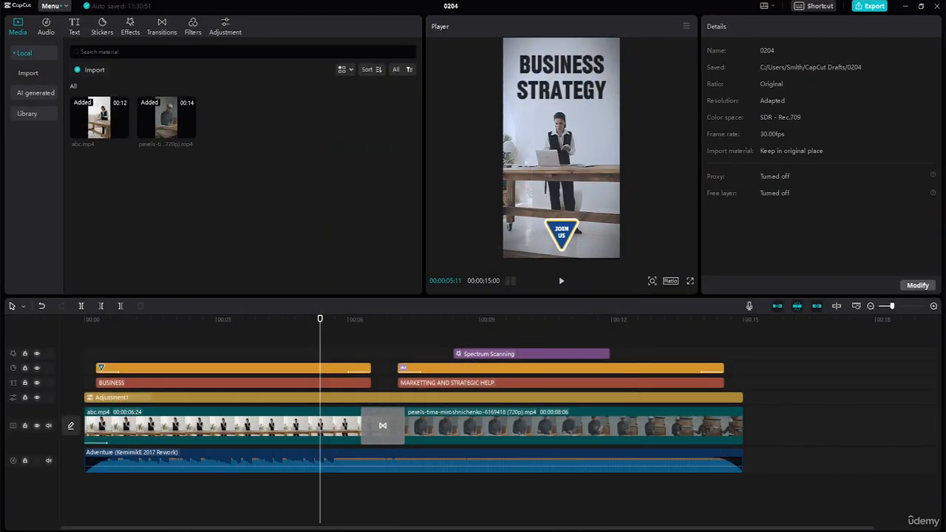
- Switch to File Explorer and open the Videos folder inside Capcut Semi-Advanced Tutorial Resource File - (4 Hrs) on the Desktop
{"action": "key", "text": "super+e"}
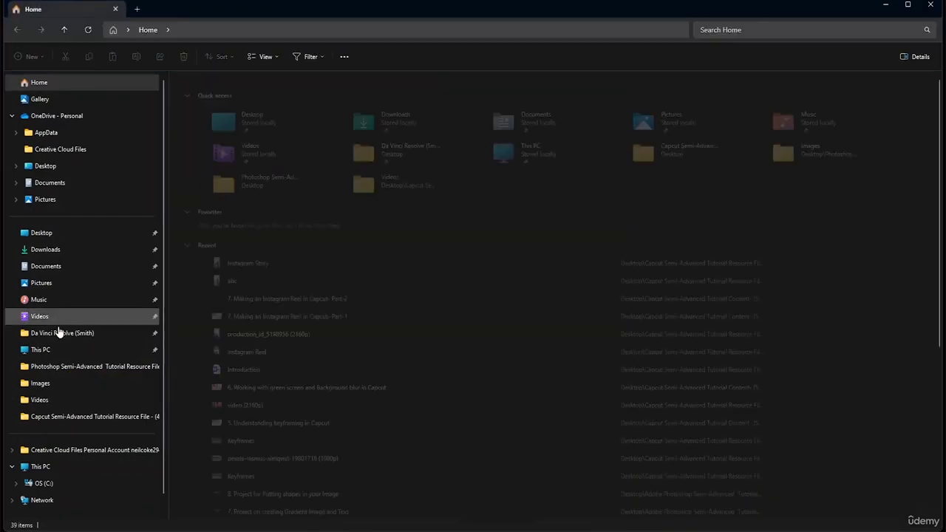
{"action": "left_click", "coordinate": [77, 235]}
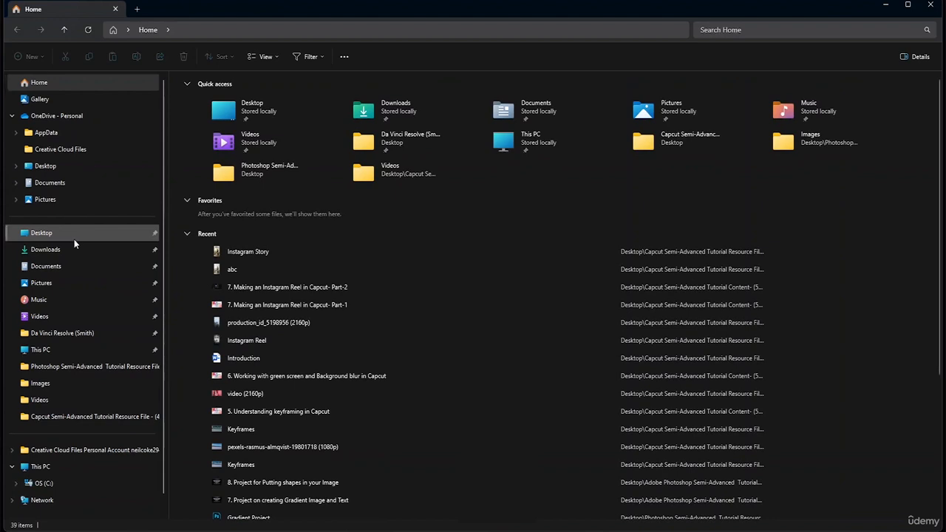
{"action": "double_click", "coordinate": [317, 148]}
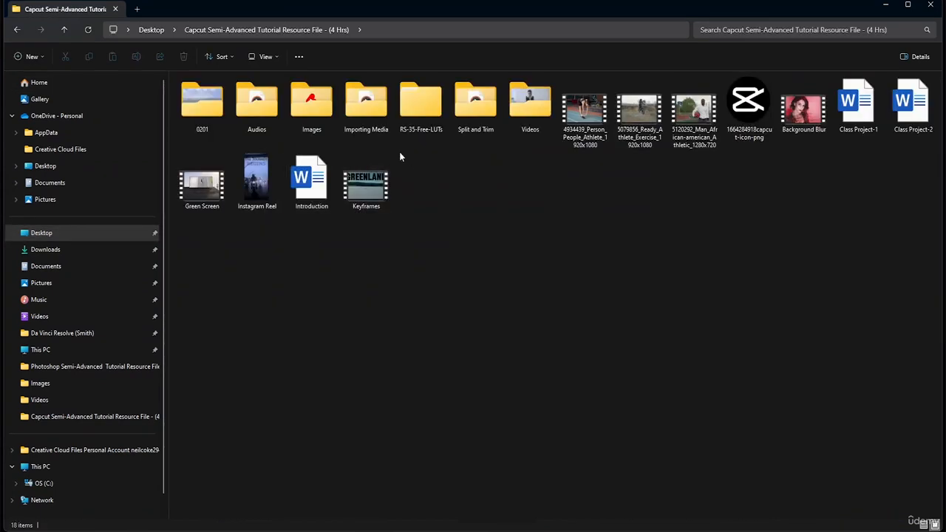
{"action": "left_click", "coordinate": [532, 125]}
{"action": "double_click", "coordinate": [534, 129]}
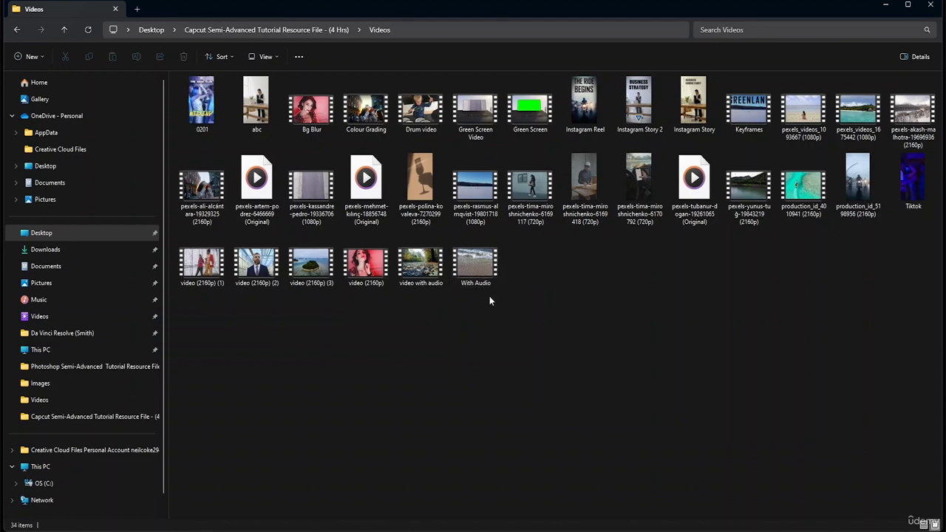
- Play the exported Instagram Story 2 video in Media Player, close it, and return to the project in CapCut
{"action": "double_click", "coordinate": [640, 118]}
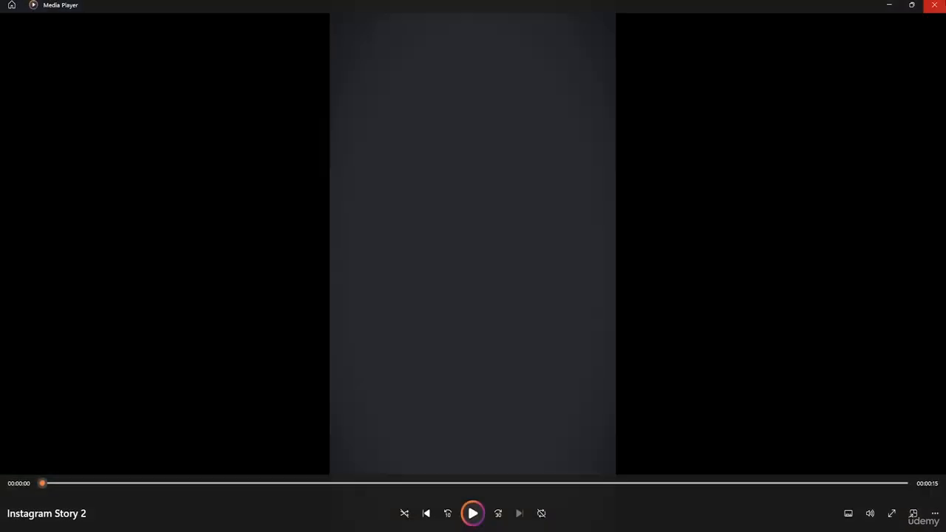
{"action": "left_click", "coordinate": [934, 4]}
{"action": "left_click", "coordinate": [360, 405]}
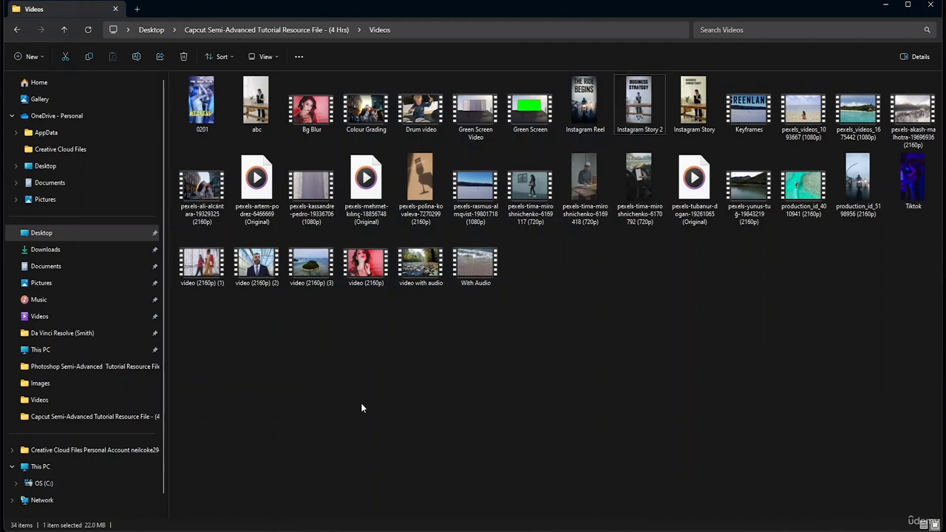
{"action": "left_click", "coordinate": [885, 6]}
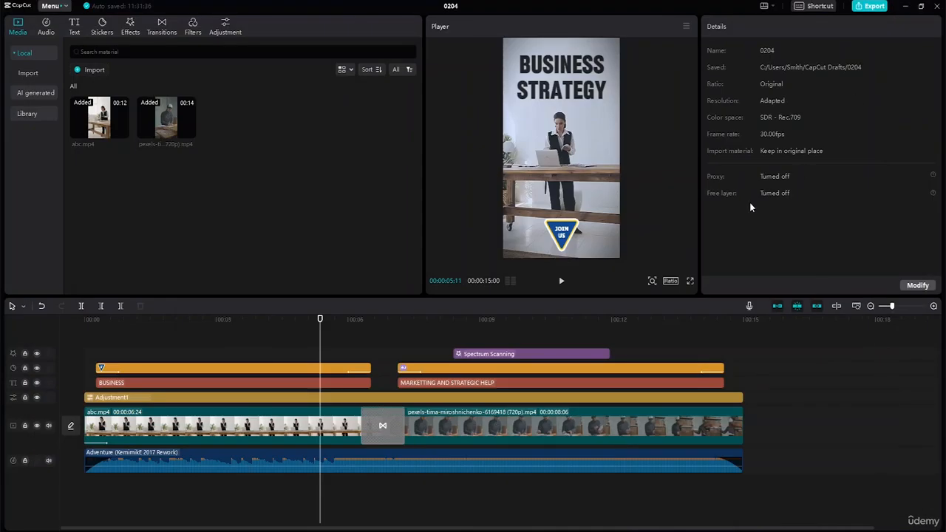